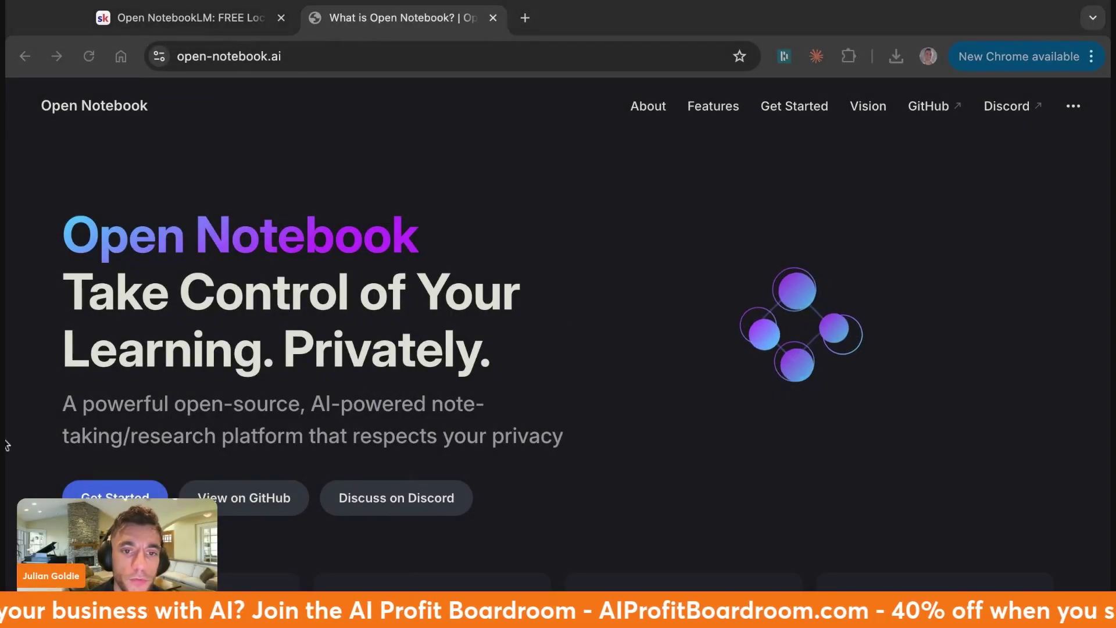
- Skim the current page, briefly highlighting its hero title and tagline
scroll(649, 328, down, 10)
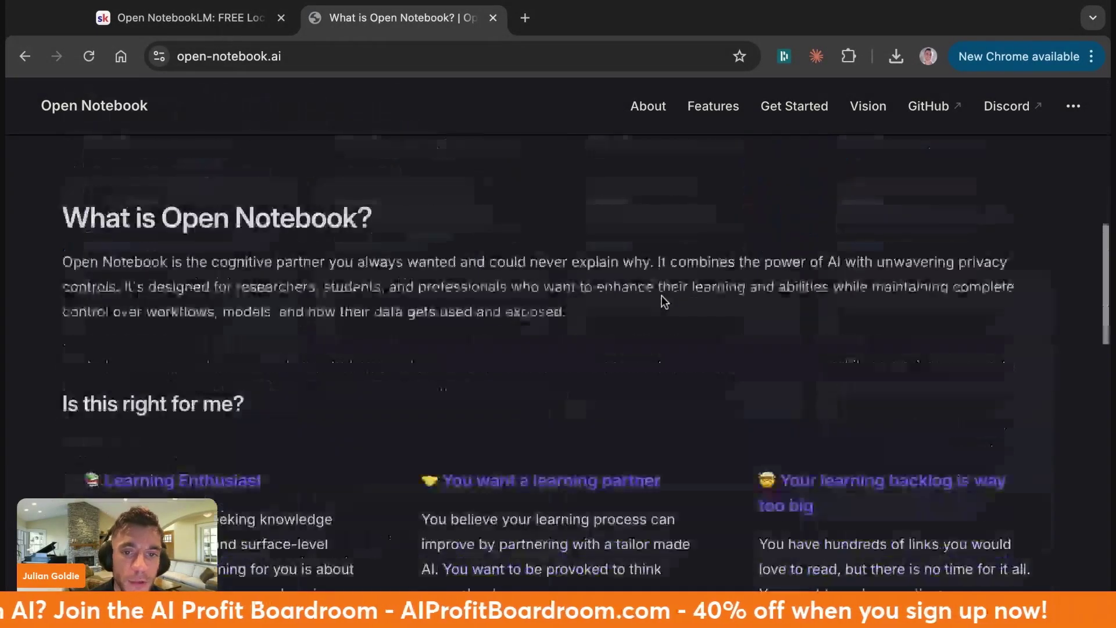
scroll(661, 295, up, 10)
drag(42, 197, 371, 366)
click(370, 366)
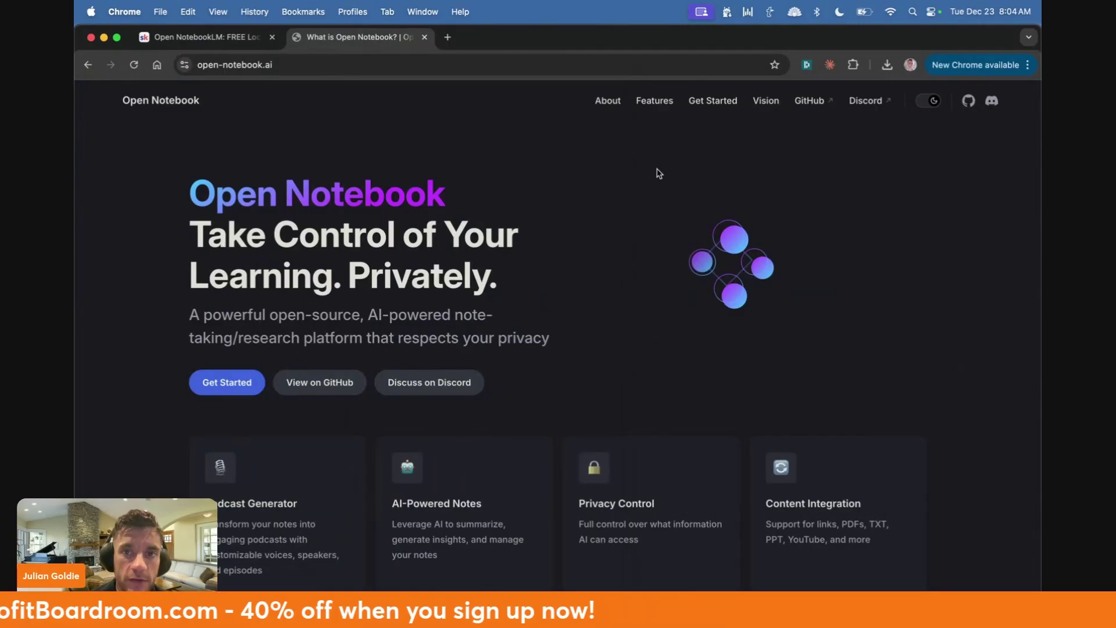
scroll(465, 421, down, 15)
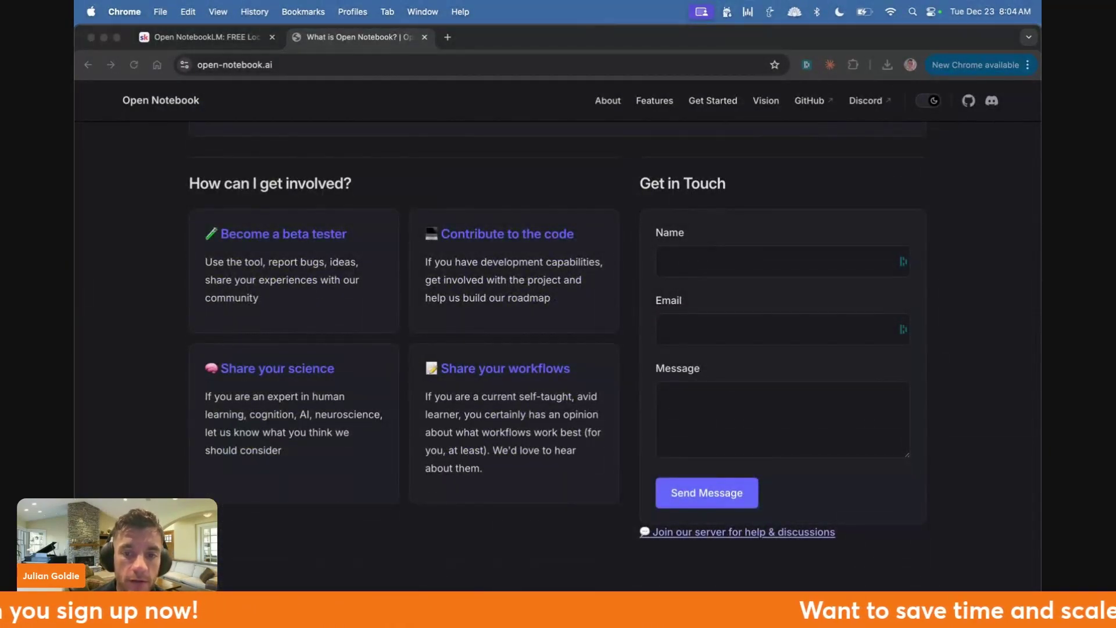
scroll(675, 349, up, 15)
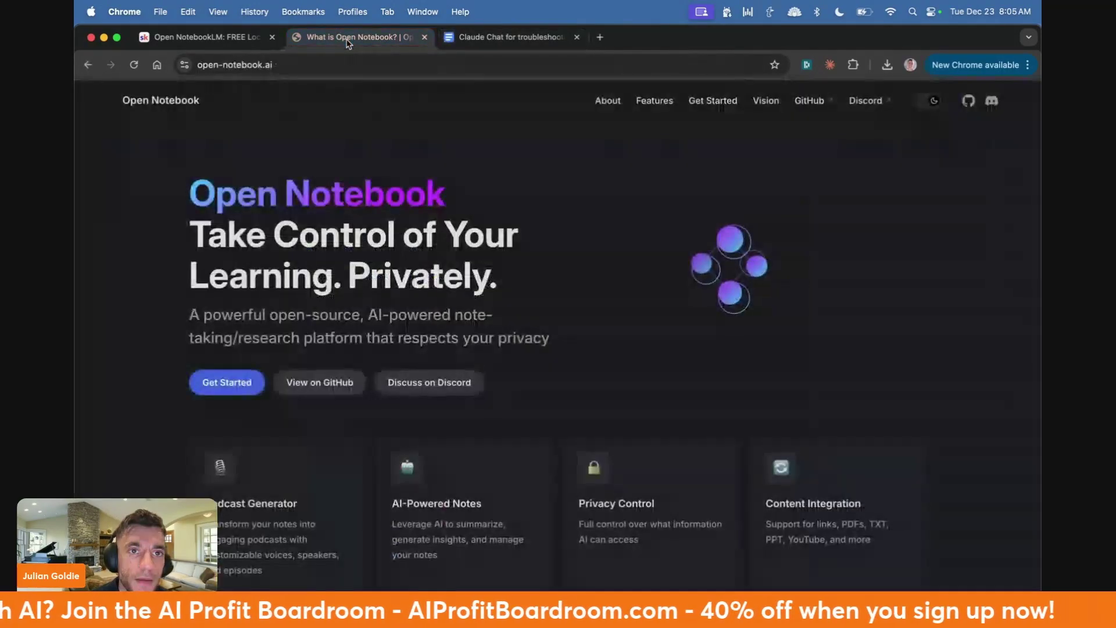
- Open docker.com in a new tab and move it ahead of the Claude Chat tab
key(super+t)
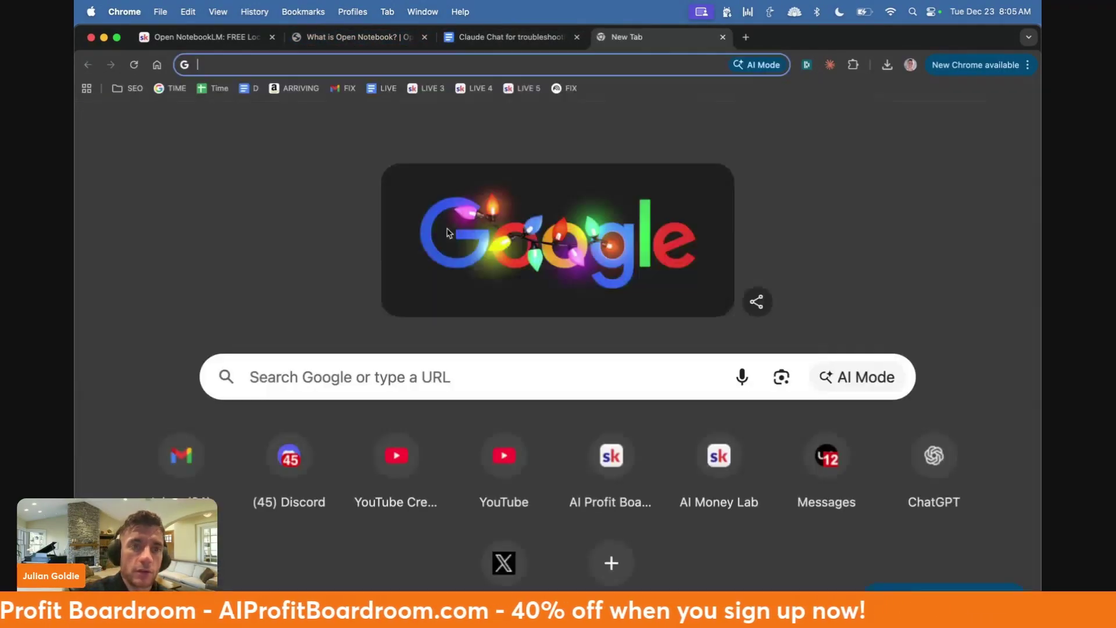
text(docker.com)
key(Return)
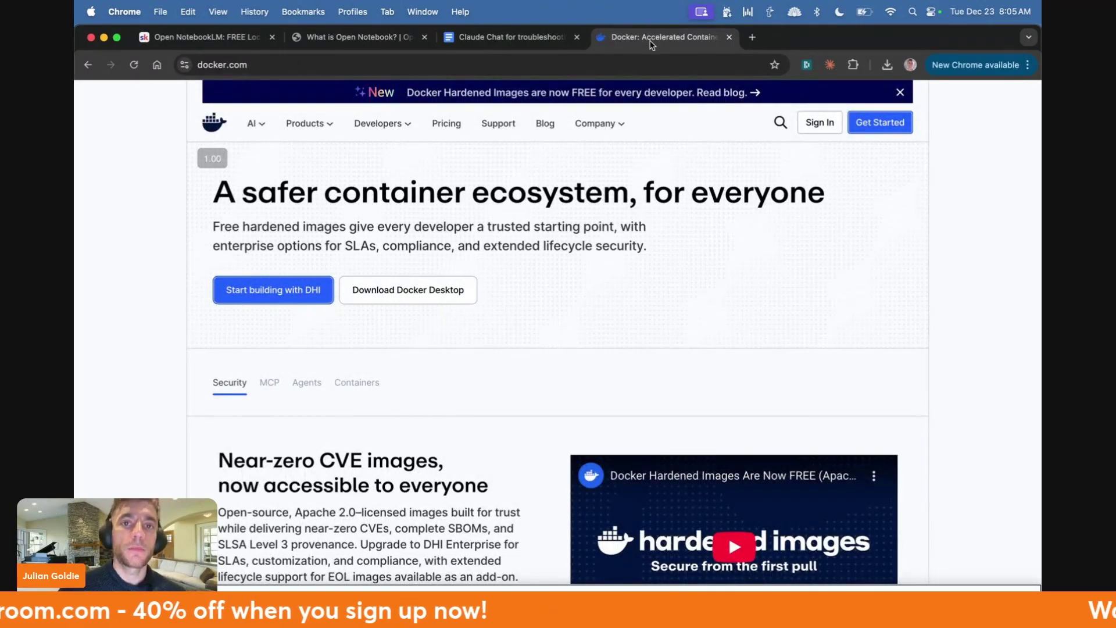
drag(651, 45, 499, 38)
- Open NotebookLM in another tab, go back to docker.com, and close the NotebookLM tab
key(super+t)
text(notebooklm.google)
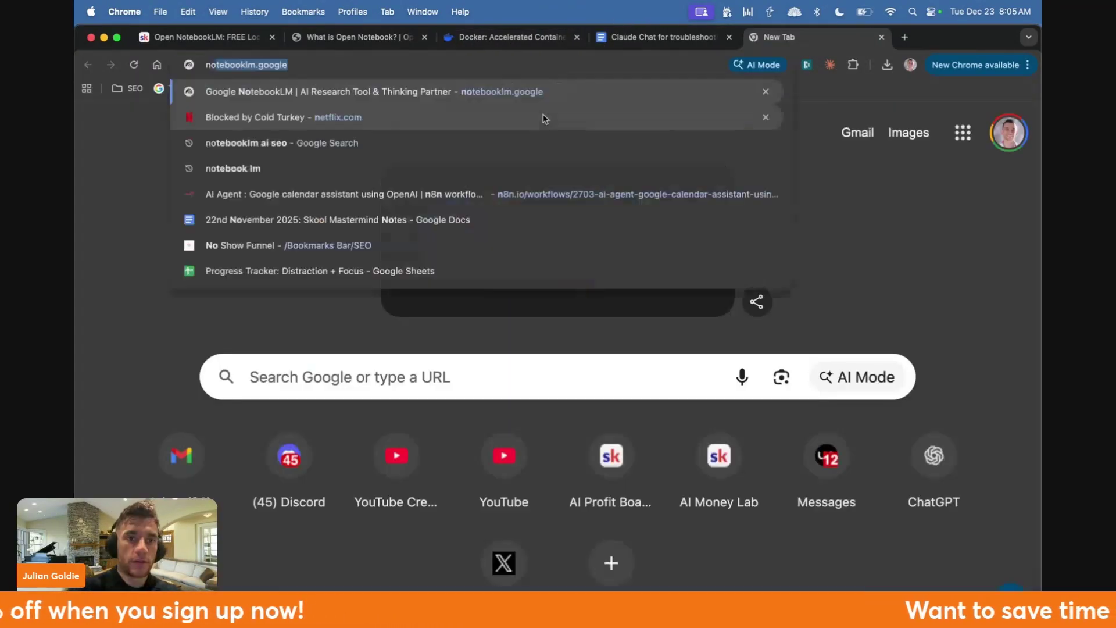
key(Return)
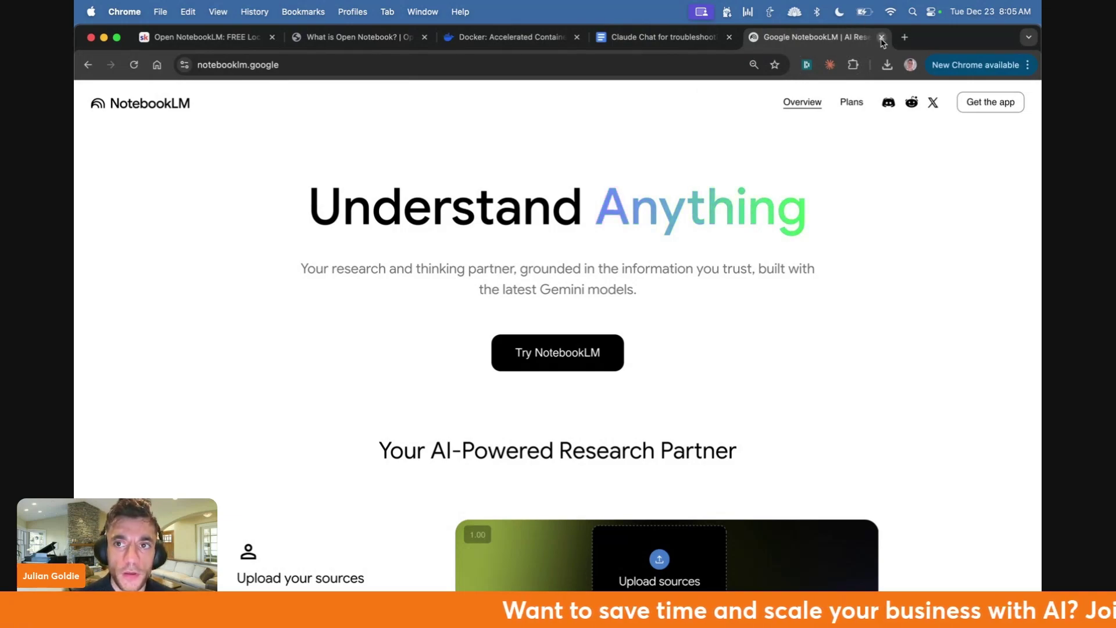
click(506, 37)
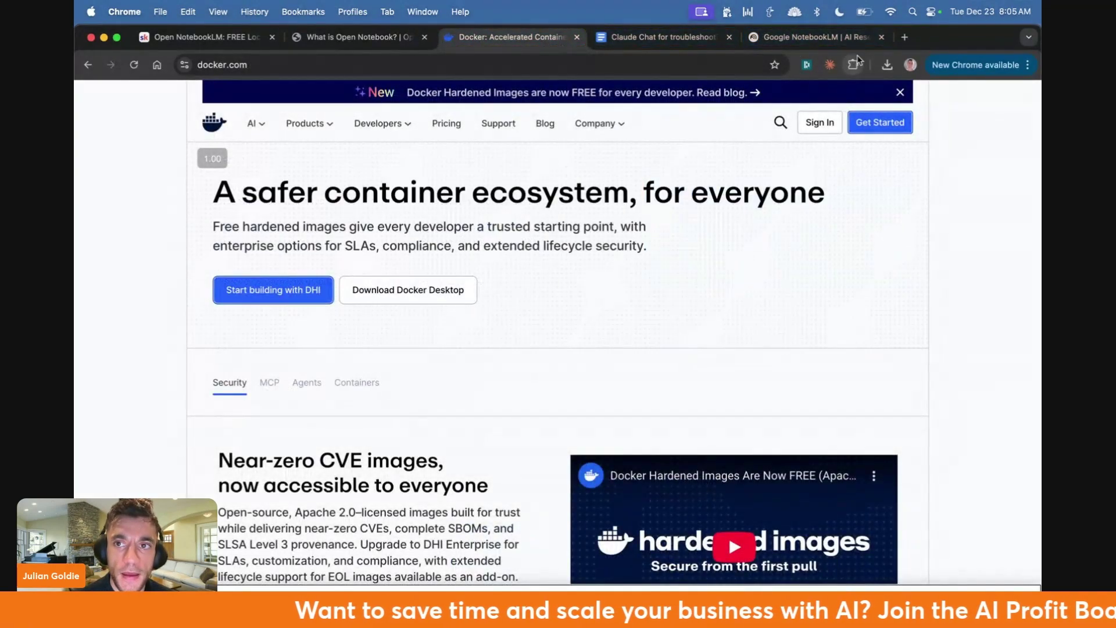
click(882, 37)
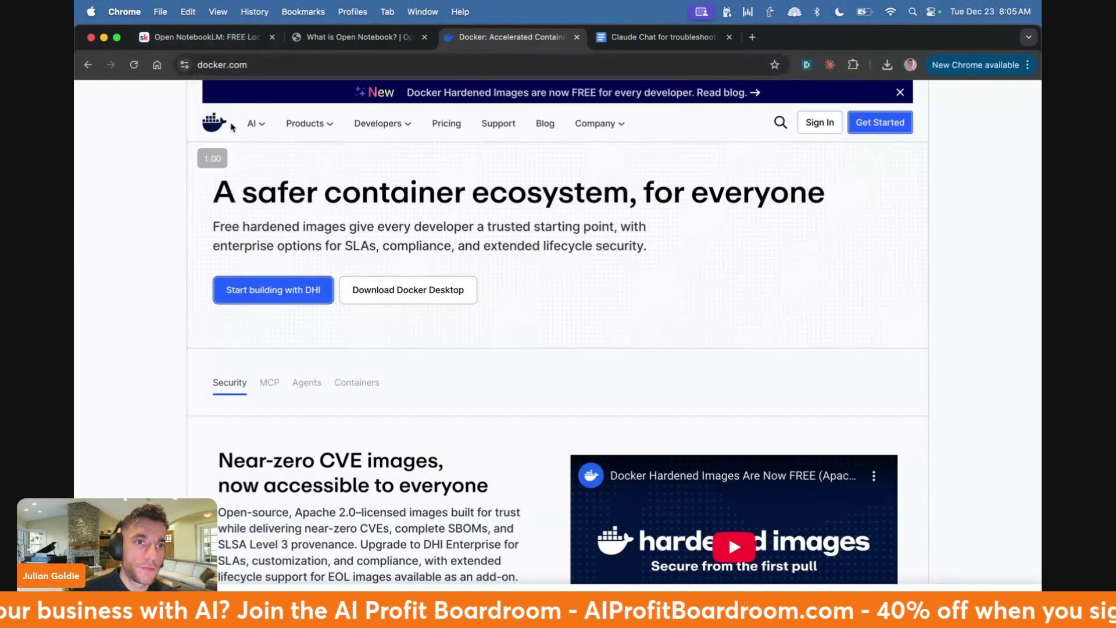
- From the Skool tab, go to the AI Money Lab classroom and open the December 2025 automations lesson
key(super+1)
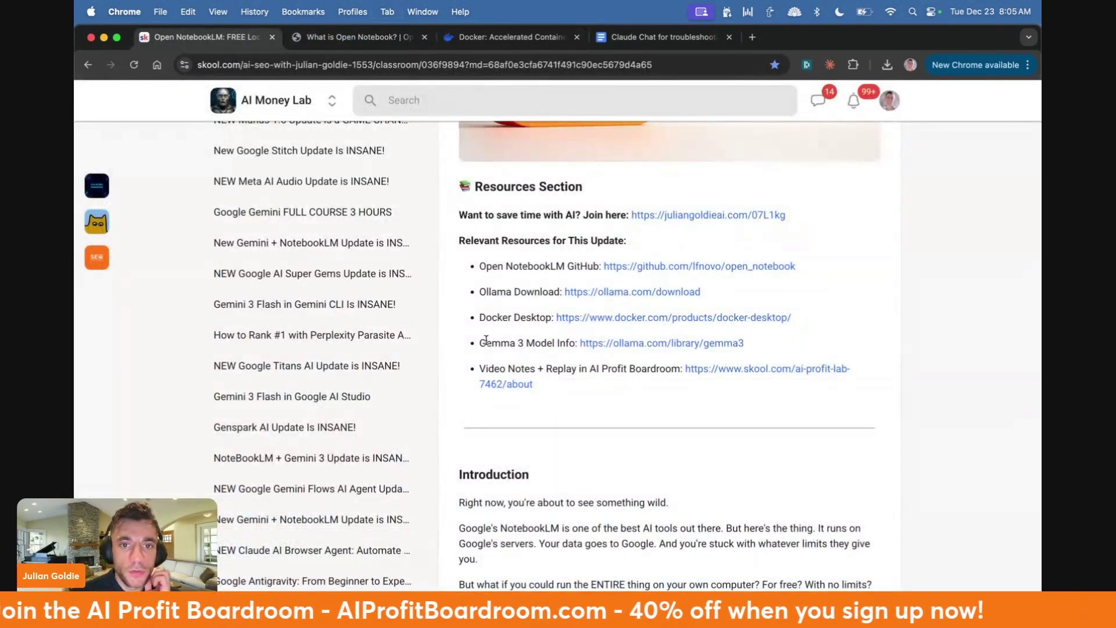
drag(459, 238, 490, 316)
scroll(327, 146, up, 5)
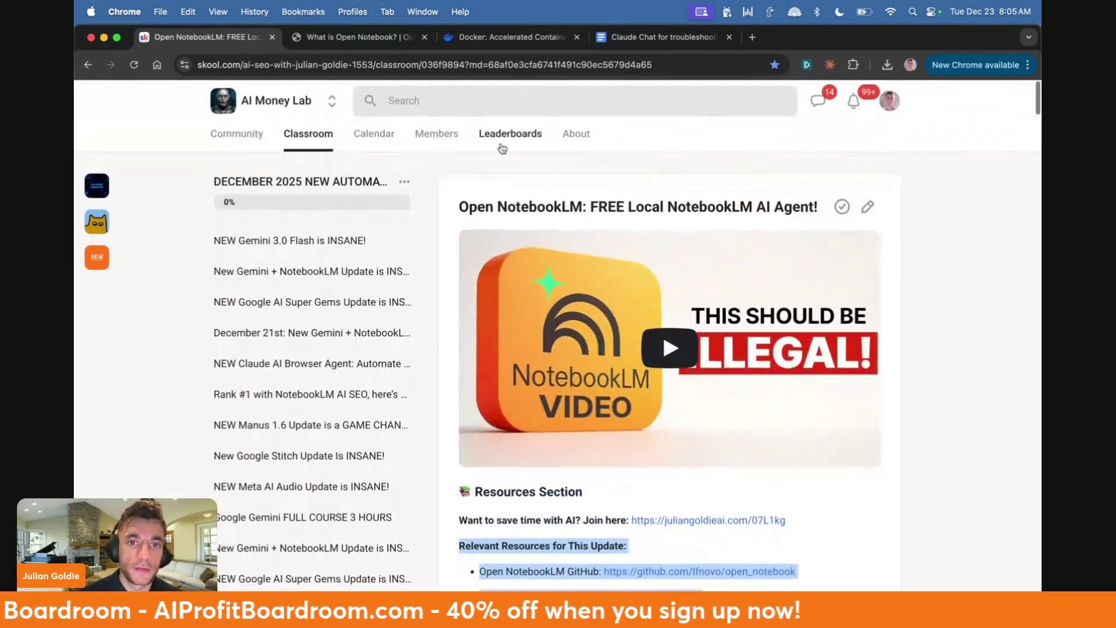
click(257, 99)
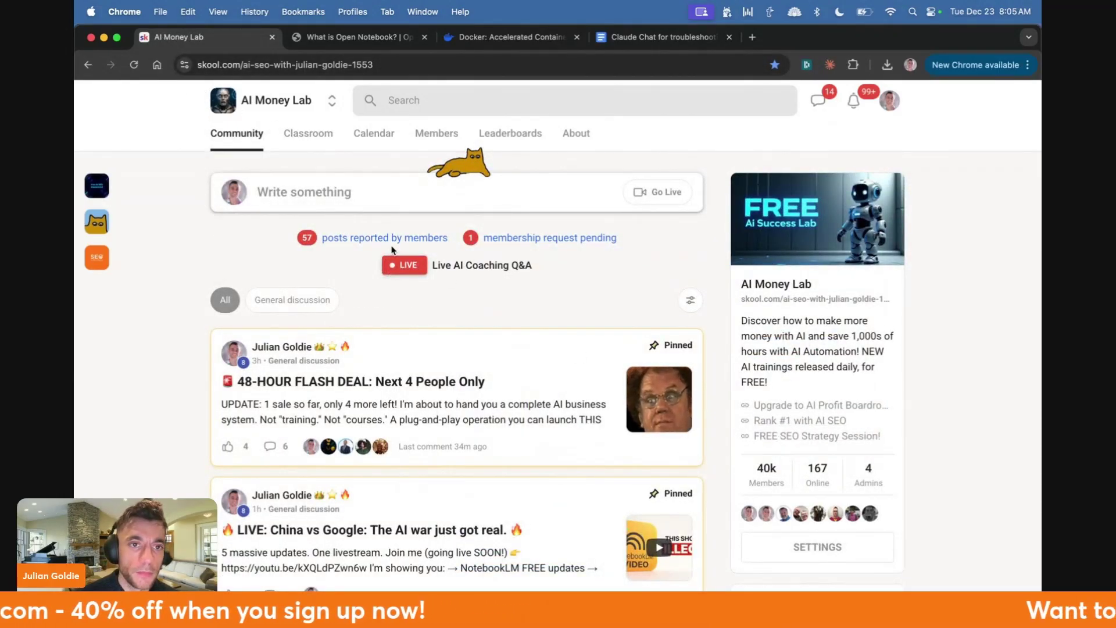
click(308, 133)
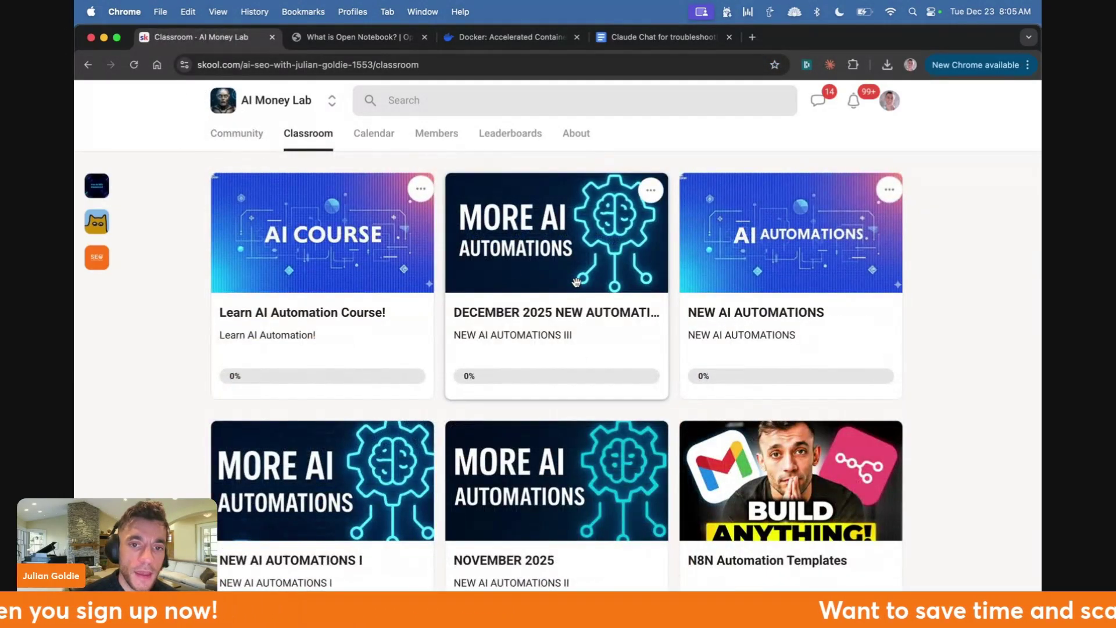
click(582, 267)
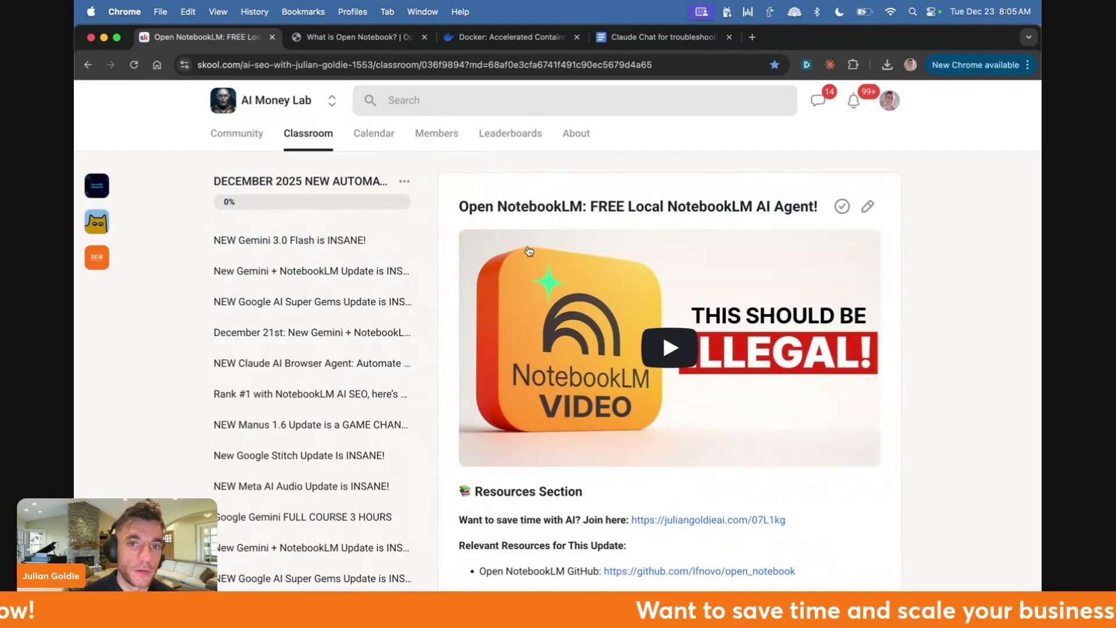
- Review the lesson, selecting its title and the Ollama, Docker Desktop and Gemma 3 resource links
scroll(524, 252, down, 4)
scroll(518, 232, up, 4)
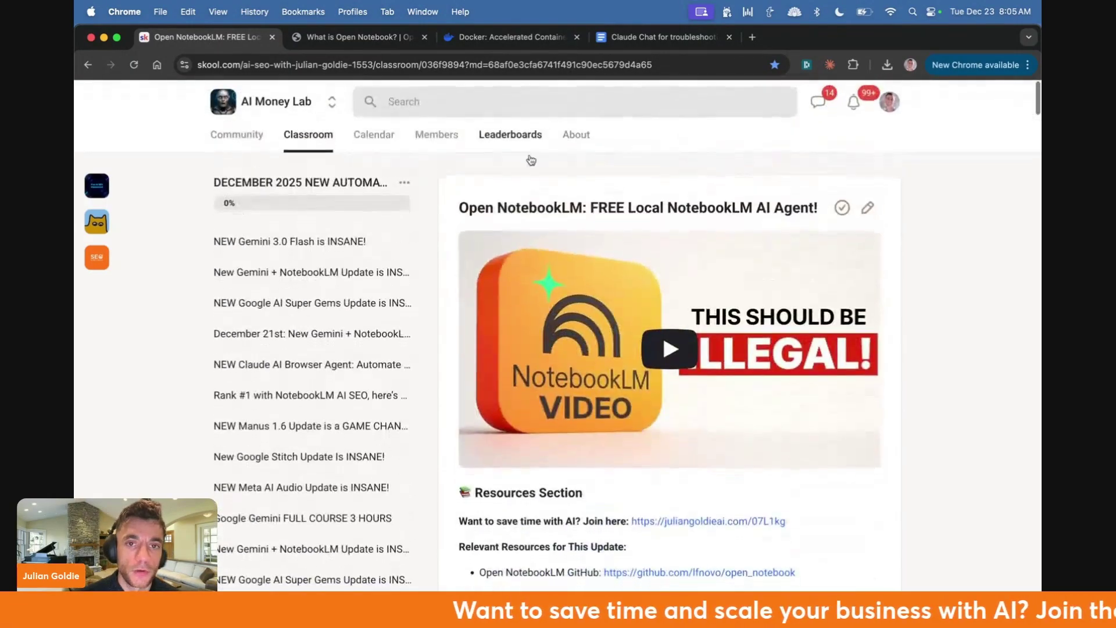
triple_click(511, 208)
scroll(511, 208, down, 6)
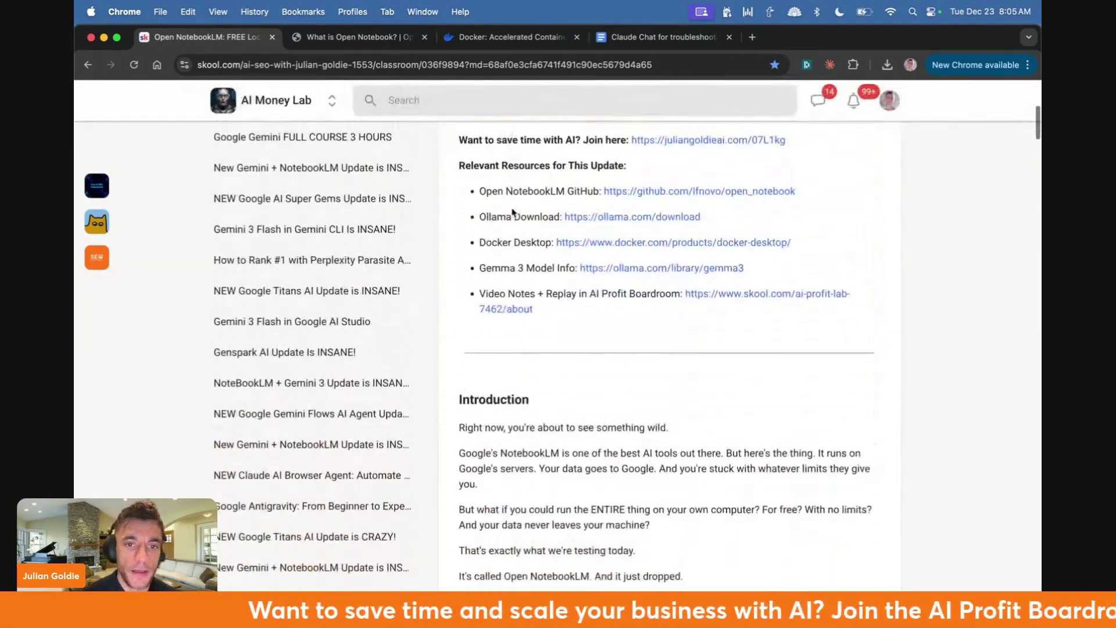
drag(459, 165, 701, 216)
scroll(601, 271, down, 3)
- Close the docker.com tab and return to the Open Notebook tab
click(361, 37)
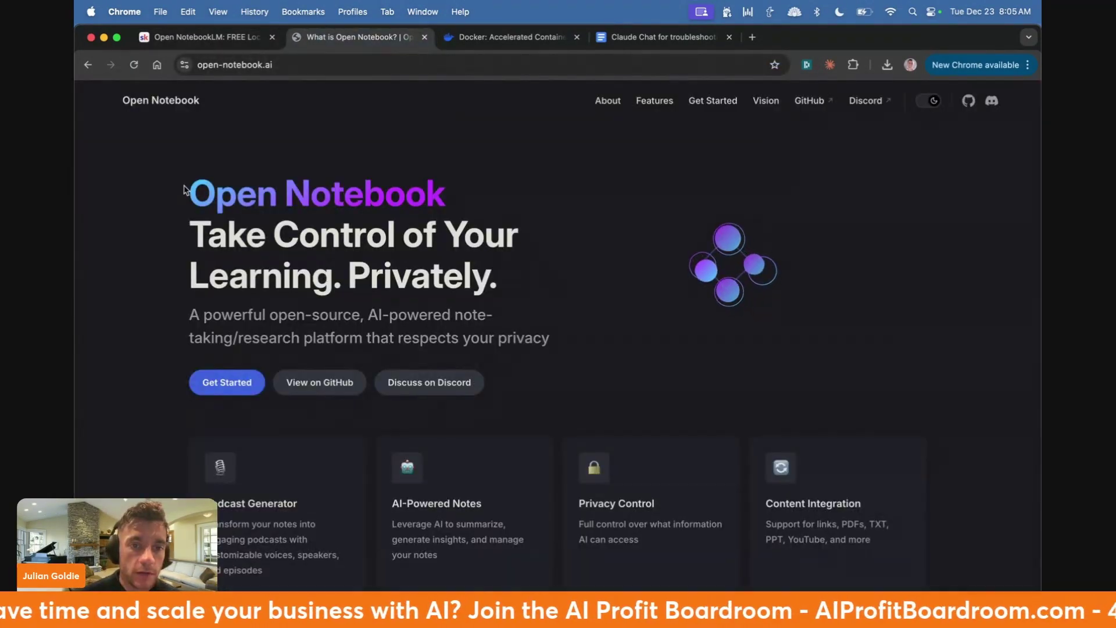
drag(188, 192, 472, 385)
click(512, 37)
key(super+w)
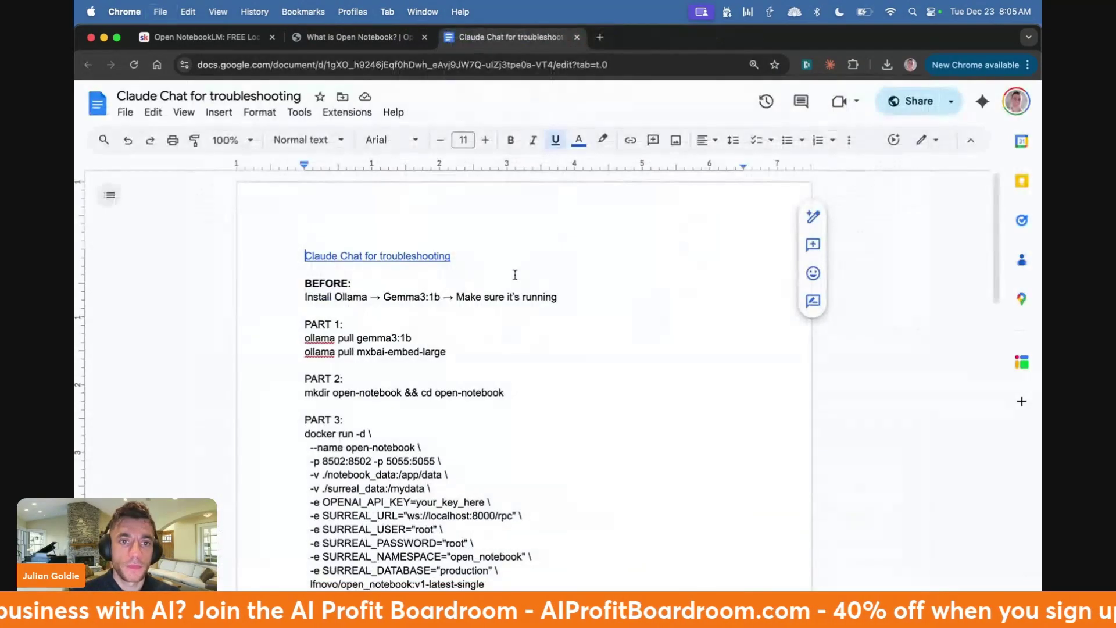
key(ctrl+shift+Tab)
click(508, 265)
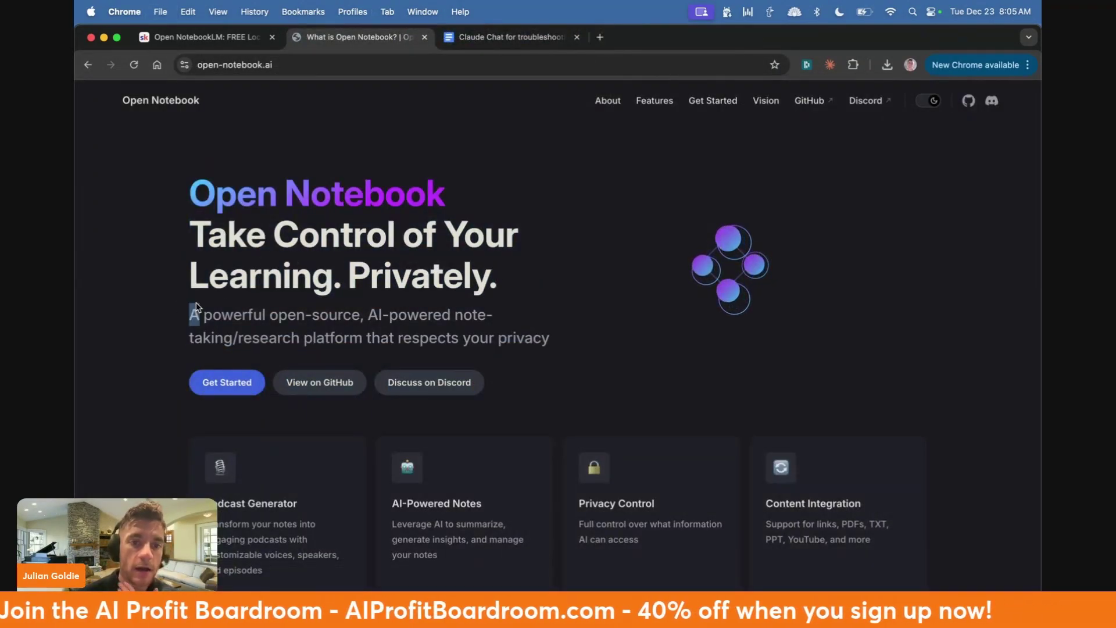
- Highlight the Open Notebook heading and subtitle, then scroll through the homepage and back up
drag(190, 314, 321, 336)
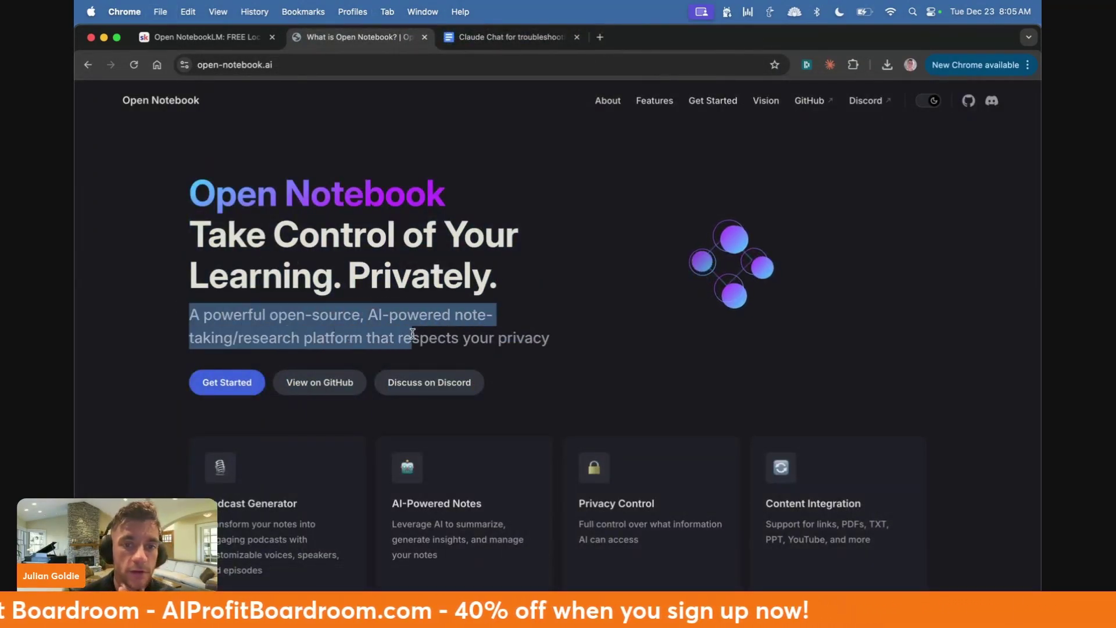
drag(413, 334, 220, 188)
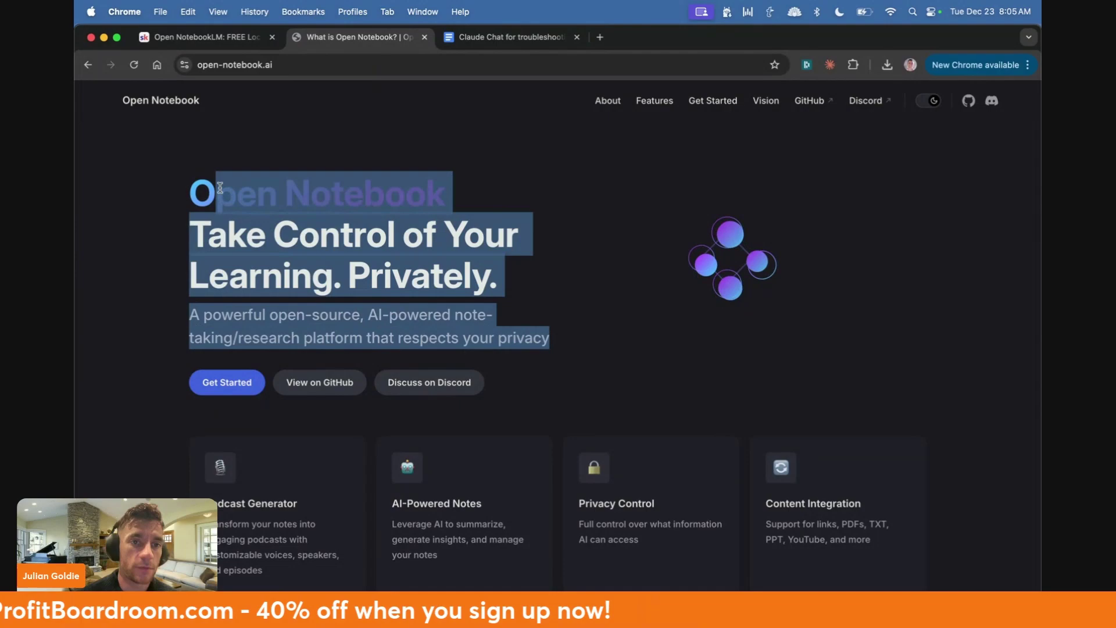
click(221, 189)
scroll(241, 198, down, 5)
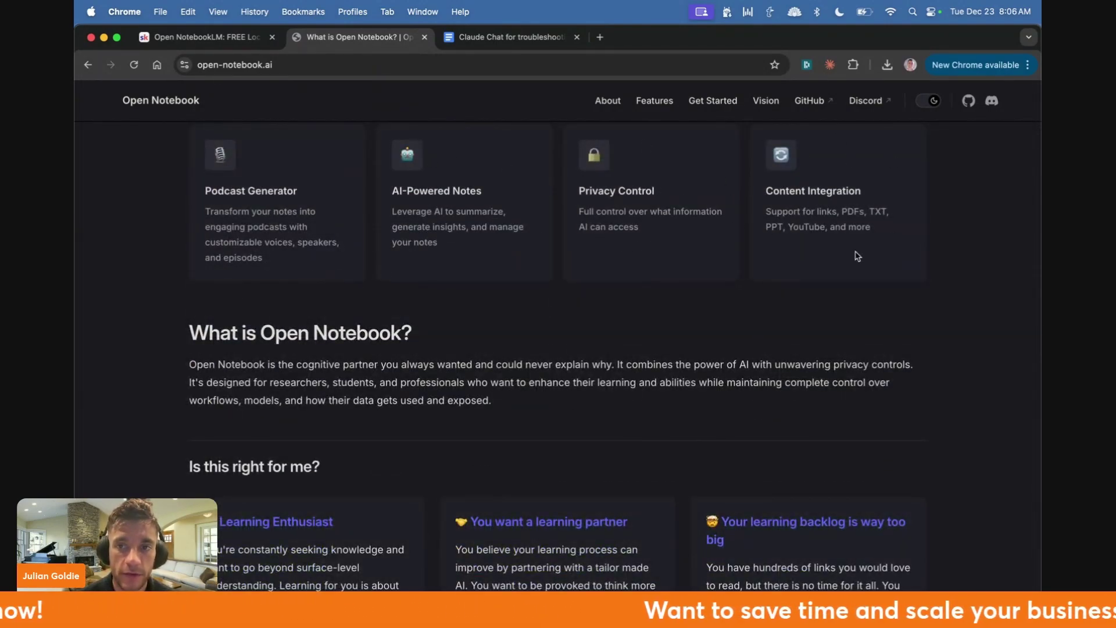
scroll(946, 232, down, 10)
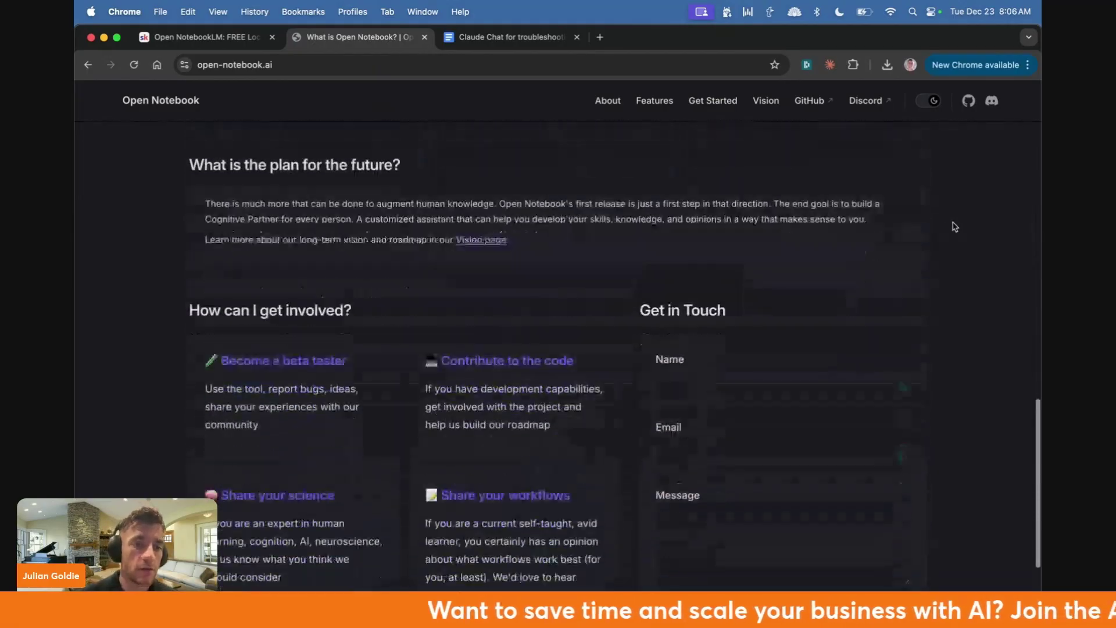
scroll(954, 227, up, 2)
scroll(954, 227, up, 15)
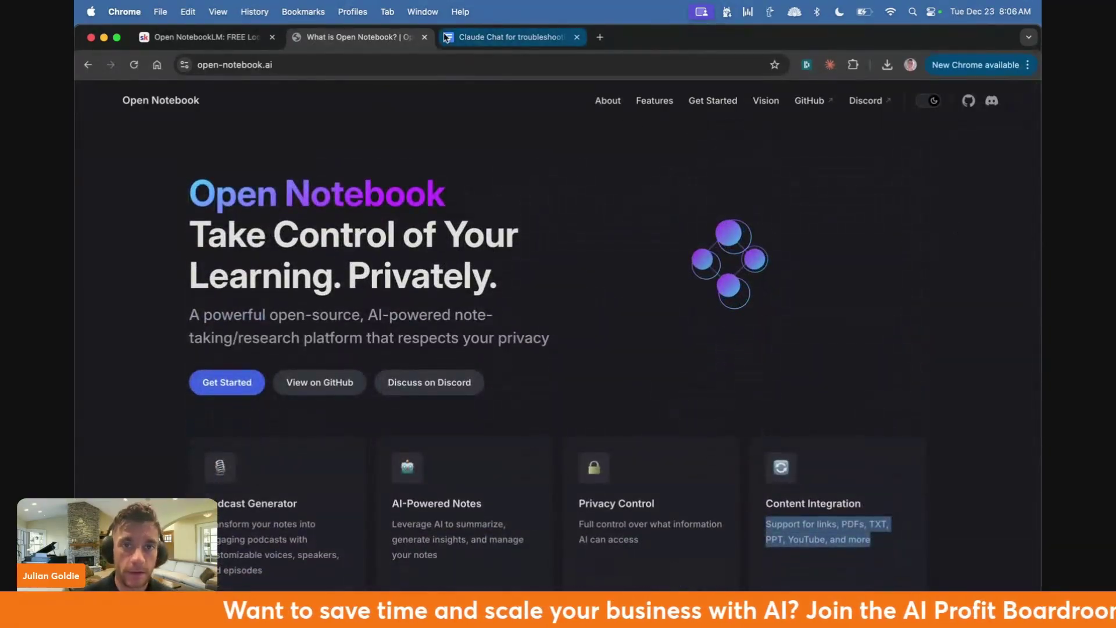
- Launch Docker Desktop through Spotlight and send its window to the background
click(578, 238)
key(super+space)
text(docker)
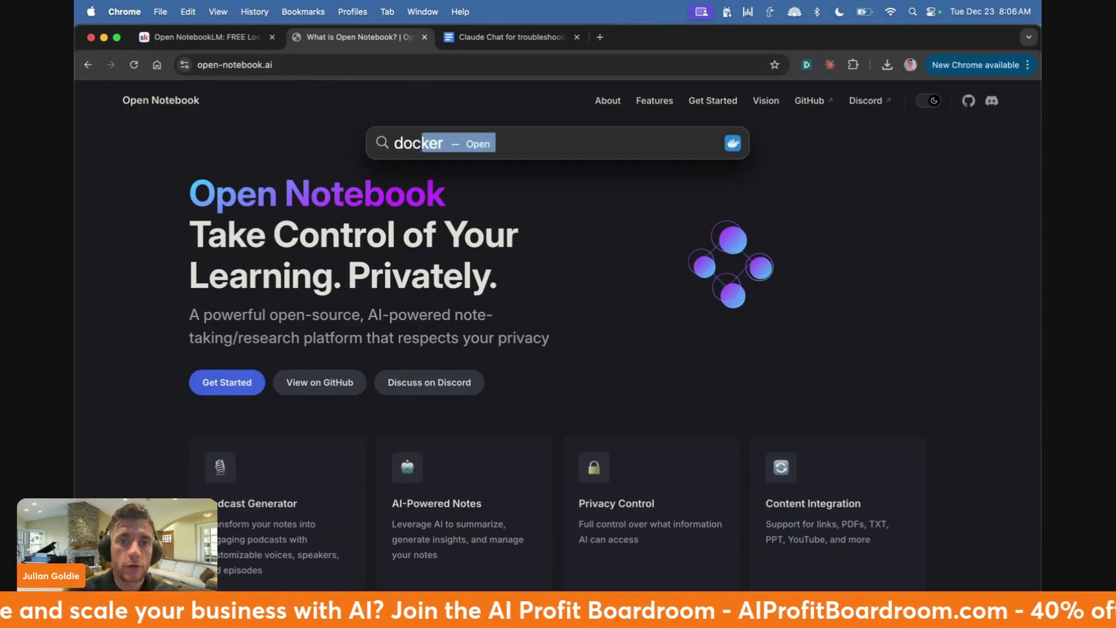
key(Return)
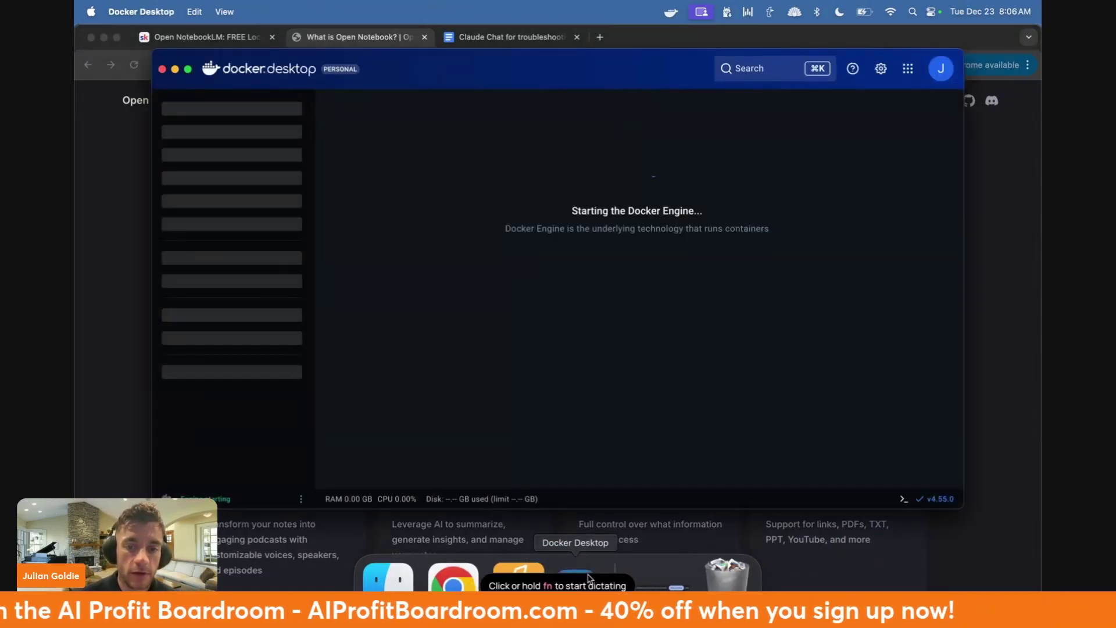
key(super+w)
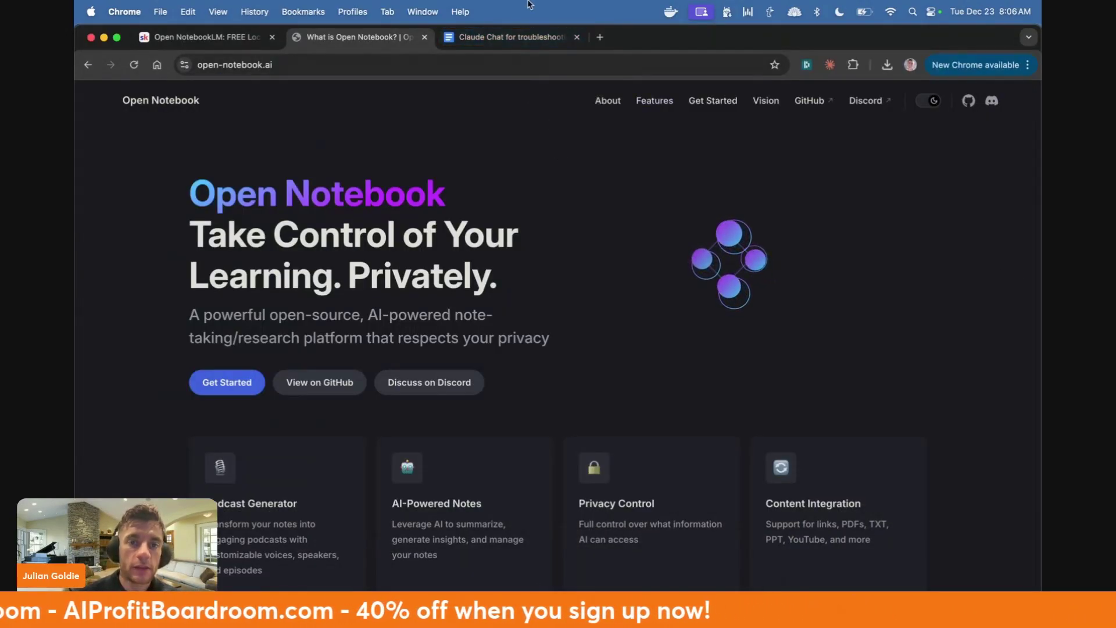
- Open ollama.com in a new tab and search its models for 'gemma'
key(super+t)
text(olla)
key(Return)
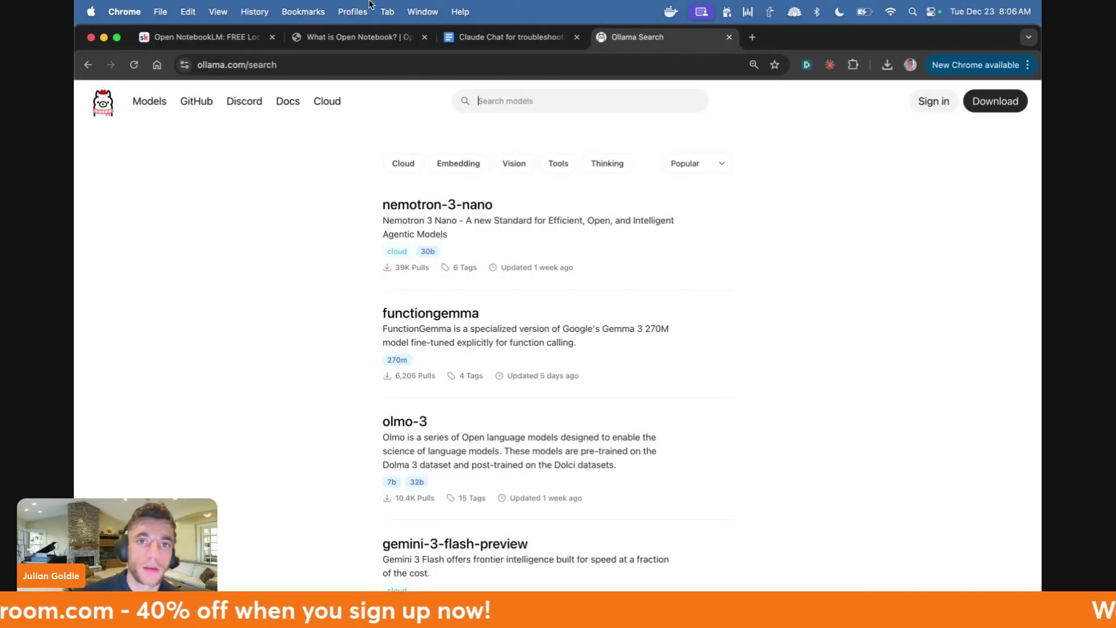
click(91, 103)
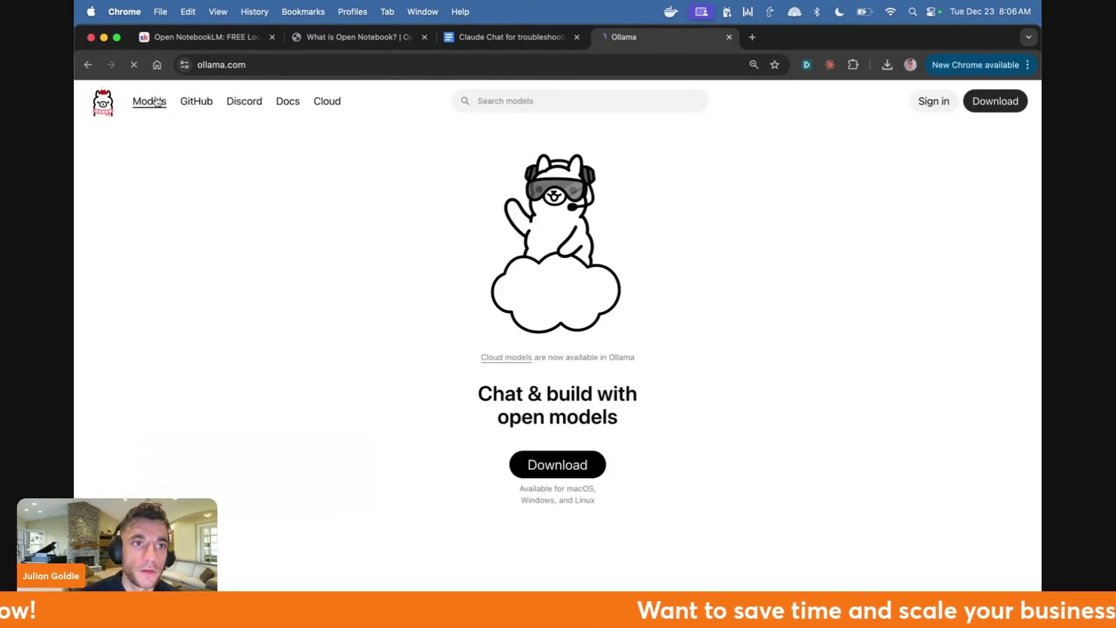
scroll(506, 232, down, 2)
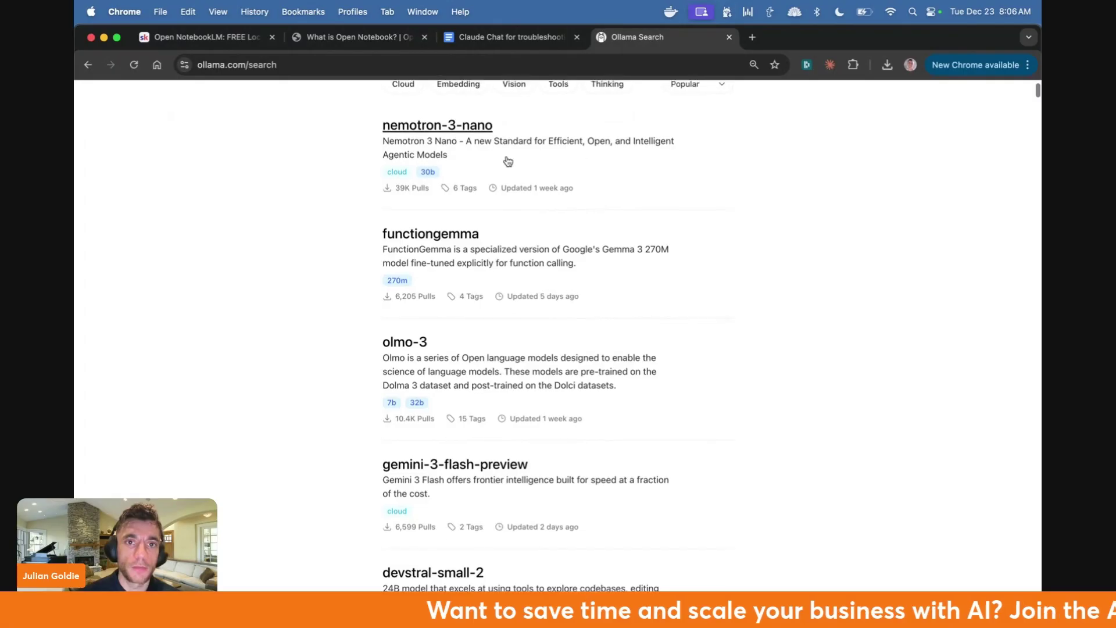
scroll(407, 186, up, 2)
text(gemma)
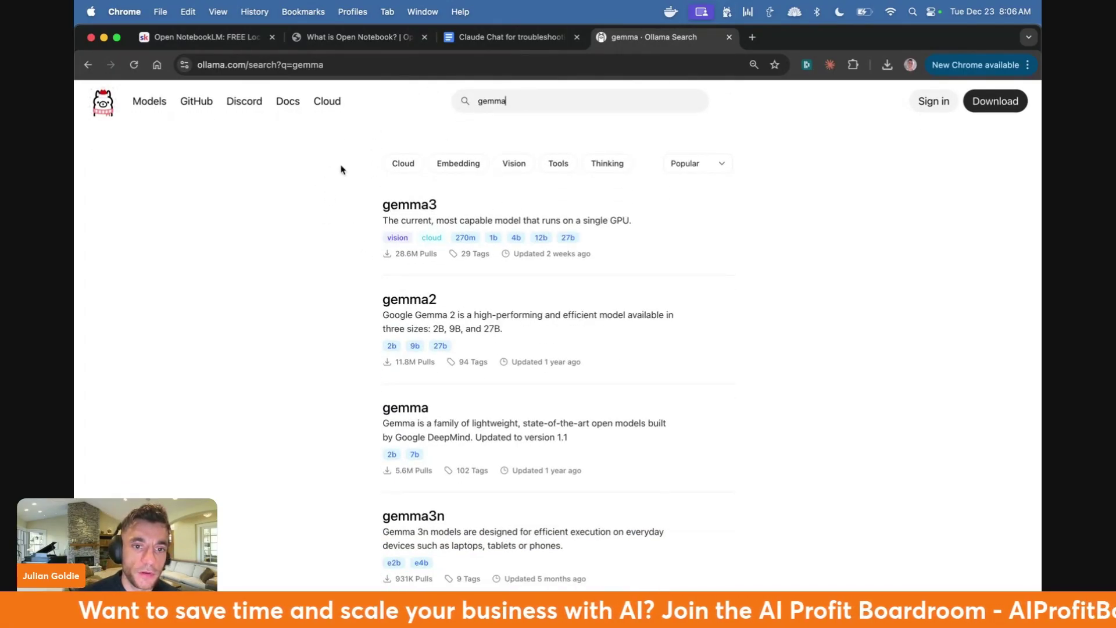
- Copy the two ollama pull commands for gemma3:1b and mxbai-embed-large from the notes and run them in Terminal
key(super+w)
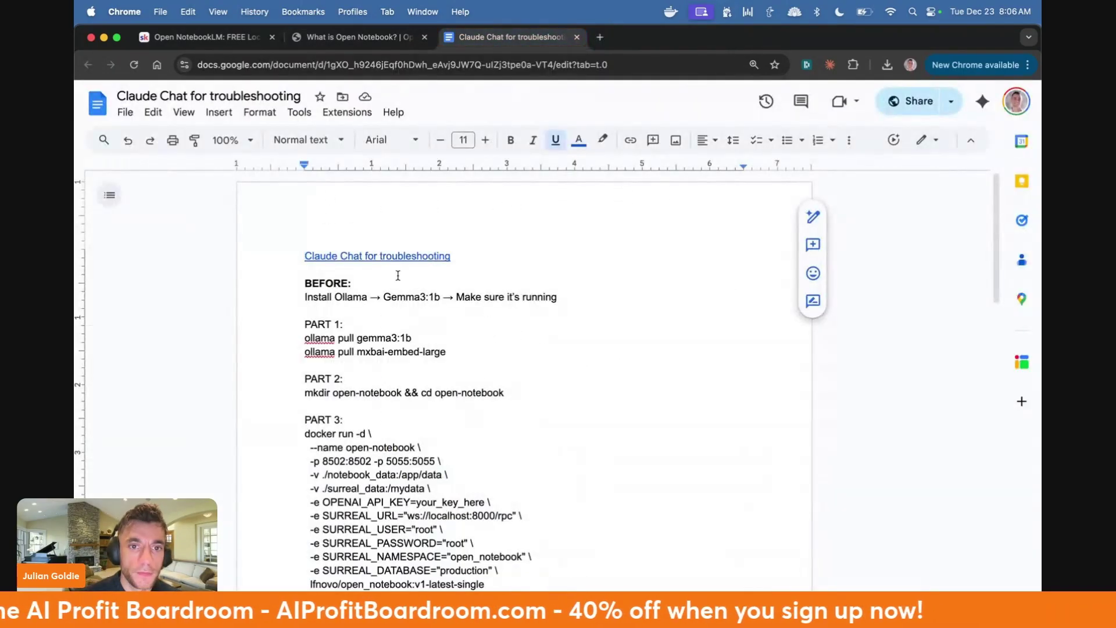
drag(302, 299, 440, 302)
click(562, 293)
triple_click(562, 295)
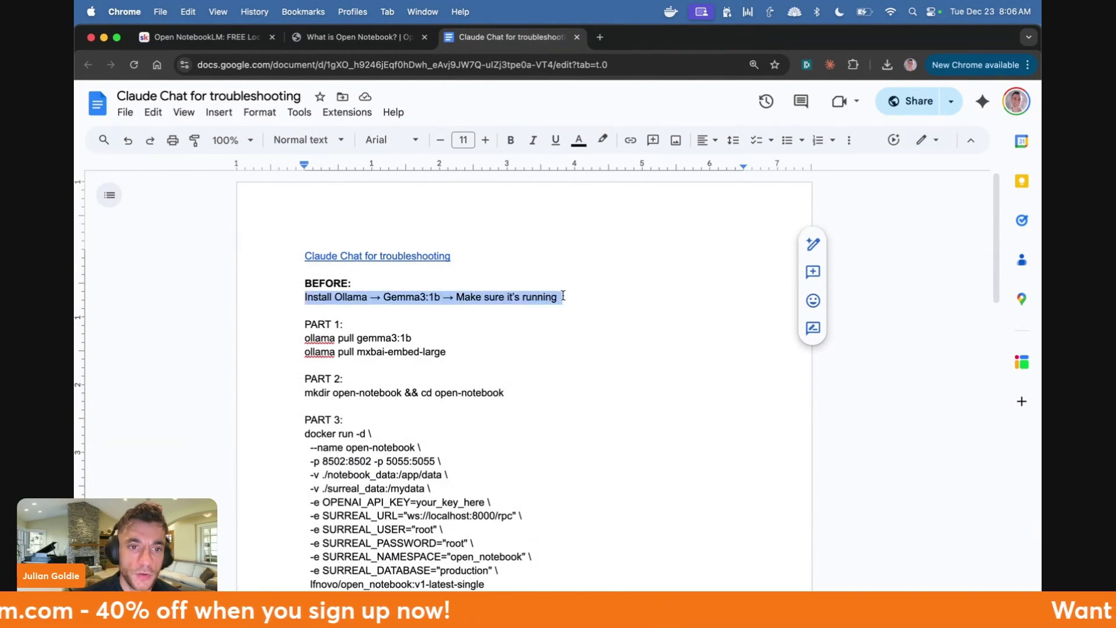
scroll(459, 250, down, 3)
click(431, 247)
drag(305, 231, 451, 247)
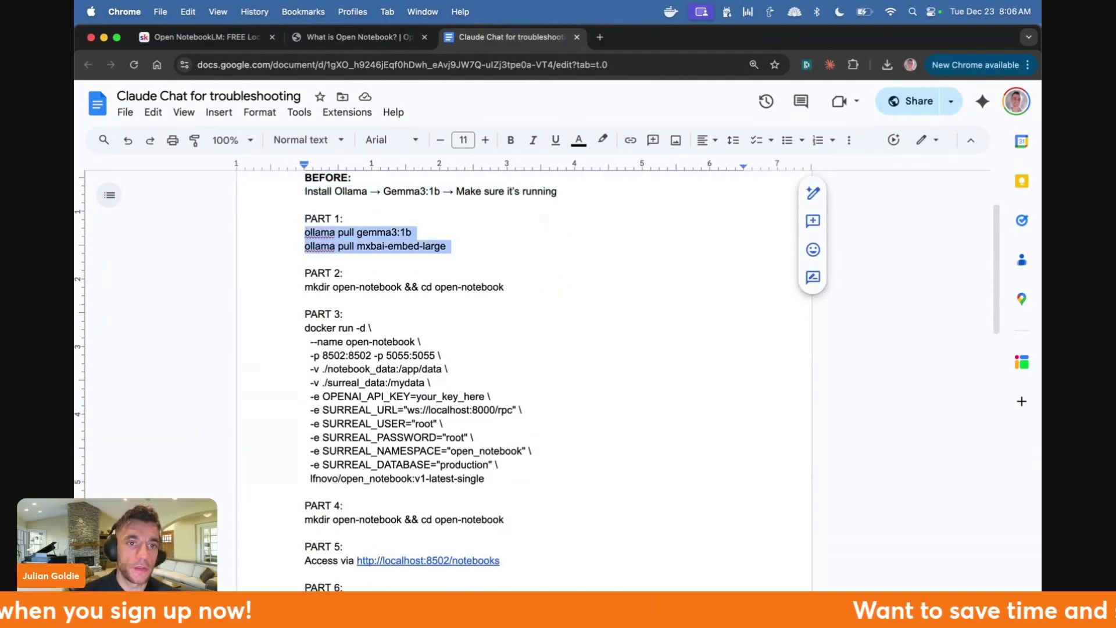
key(super+c)
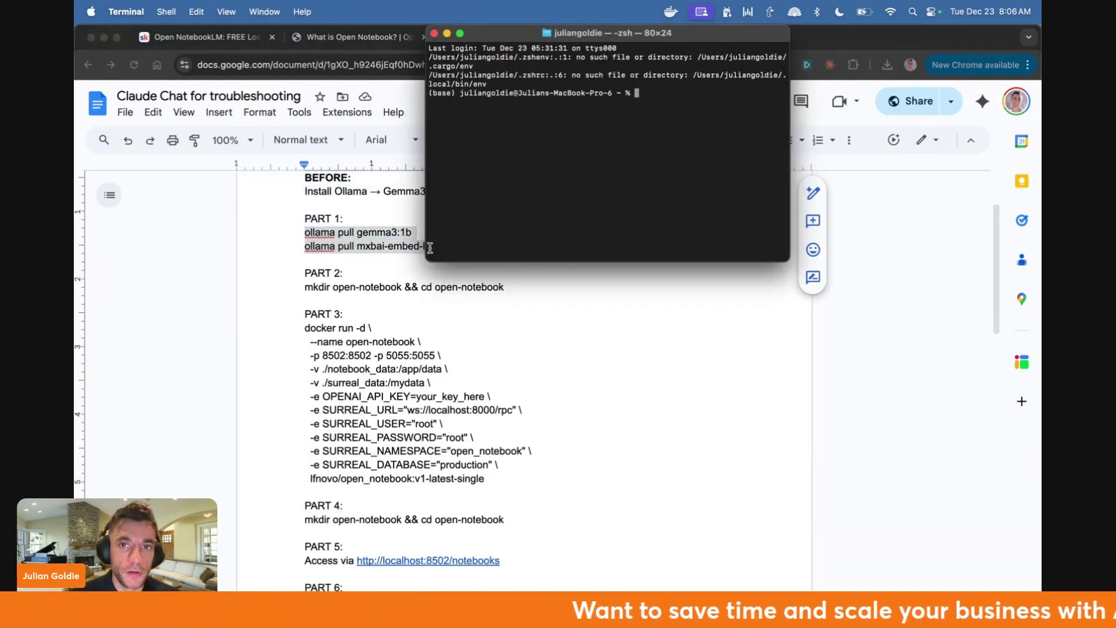
key(super+v)
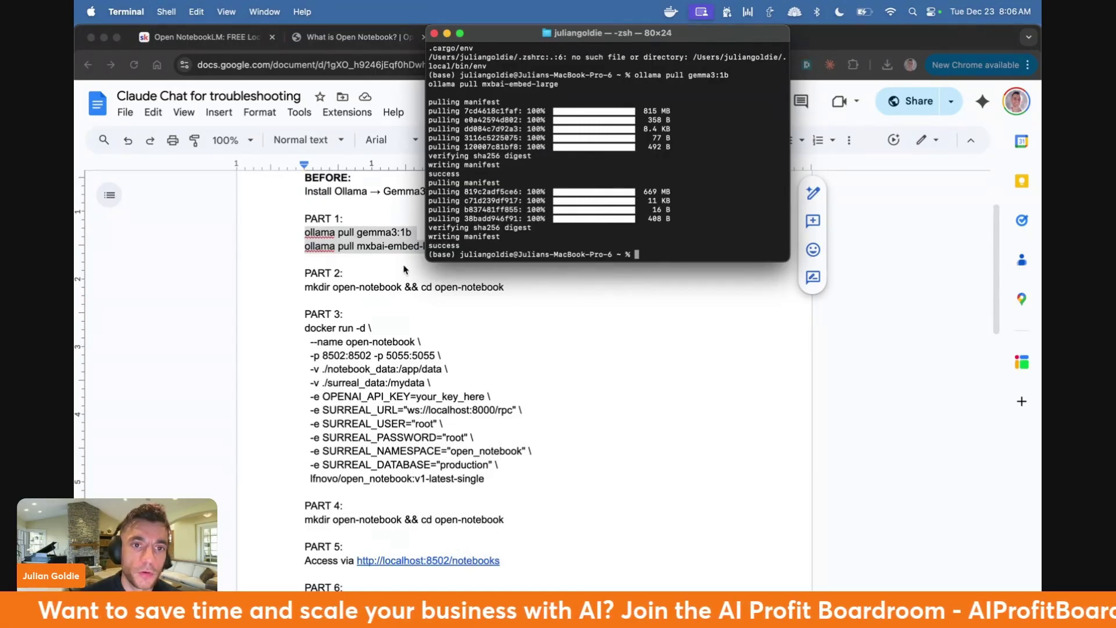
- Run the PART 2 mkdir && cd command for the open-notebook folder in Terminal
key(super+Tab)
drag(300, 233, 459, 247)
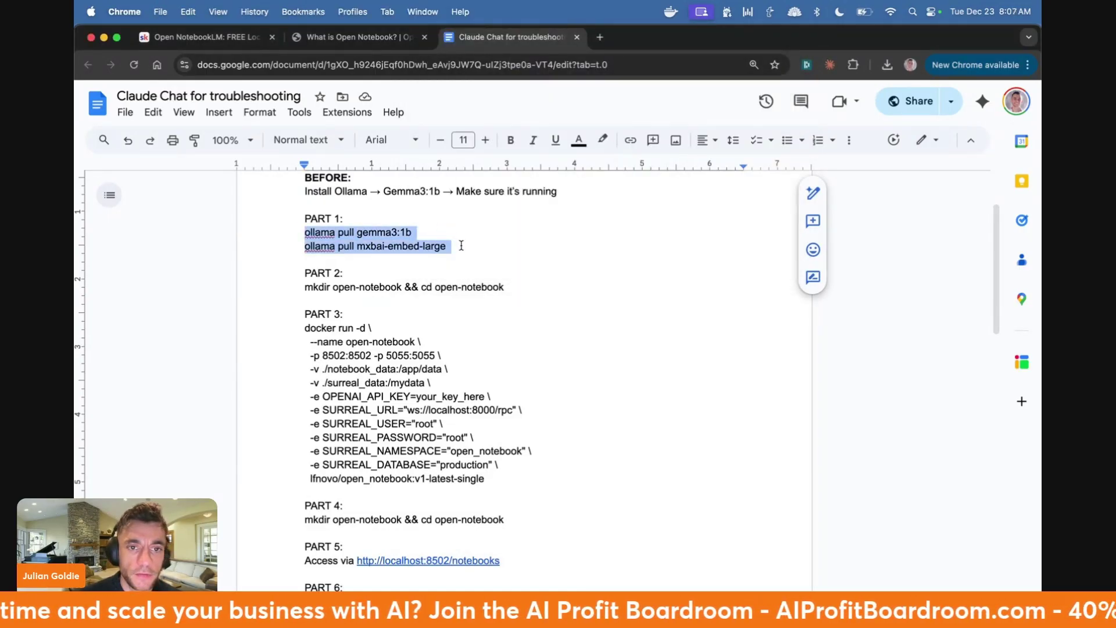
triple_click(287, 287)
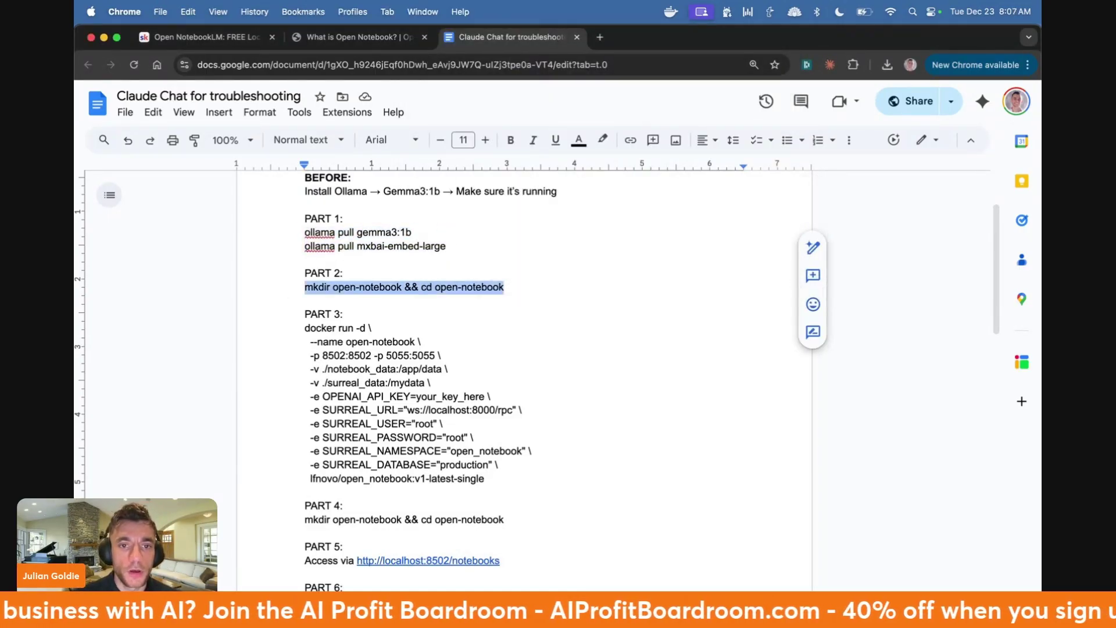
mouse_move(543, 581)
click(608, 578)
key(super+v)
key(Return)
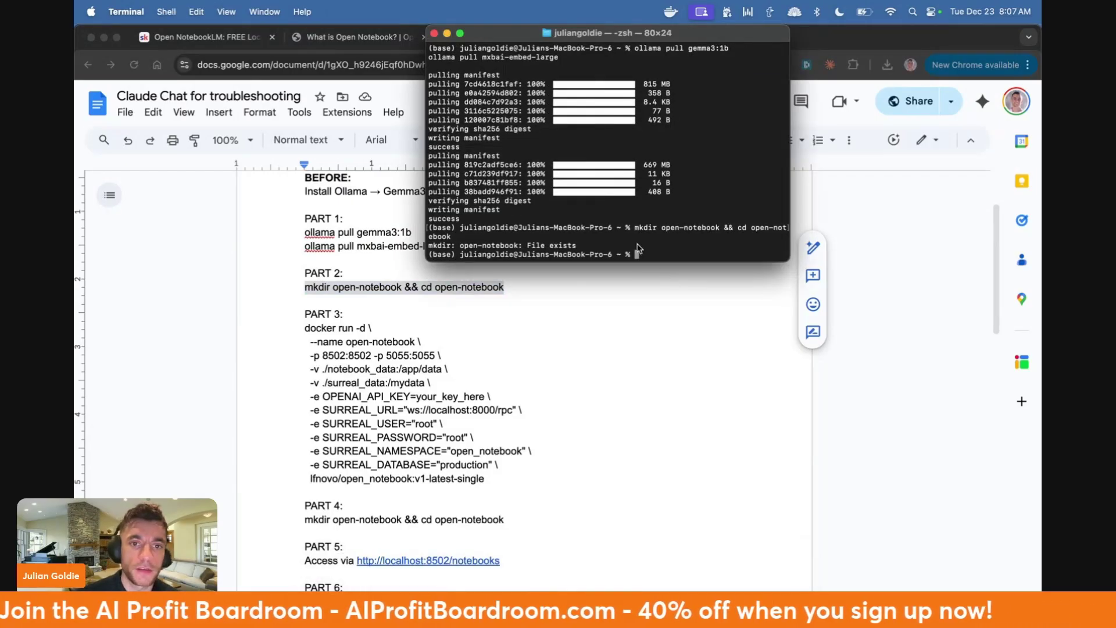
- Scroll the setup notes down to PART 4 and select its mkdir command
click(517, 323)
scroll(285, 445, down, 2)
triple_click(286, 452)
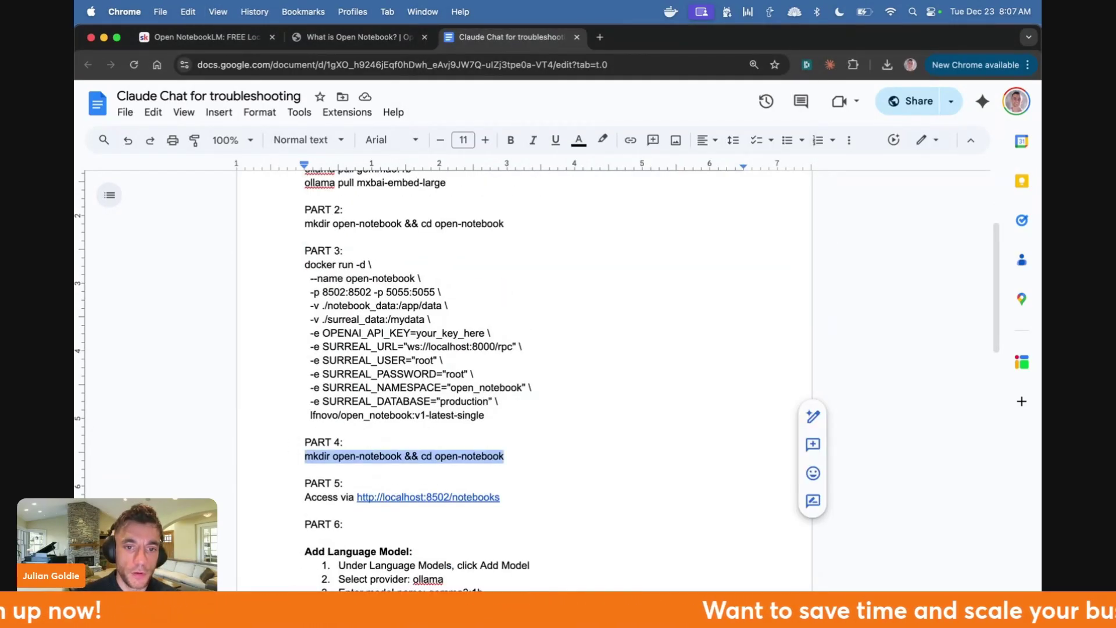
scroll(407, 348, down, 3)
drag(501, 418, 358, 420)
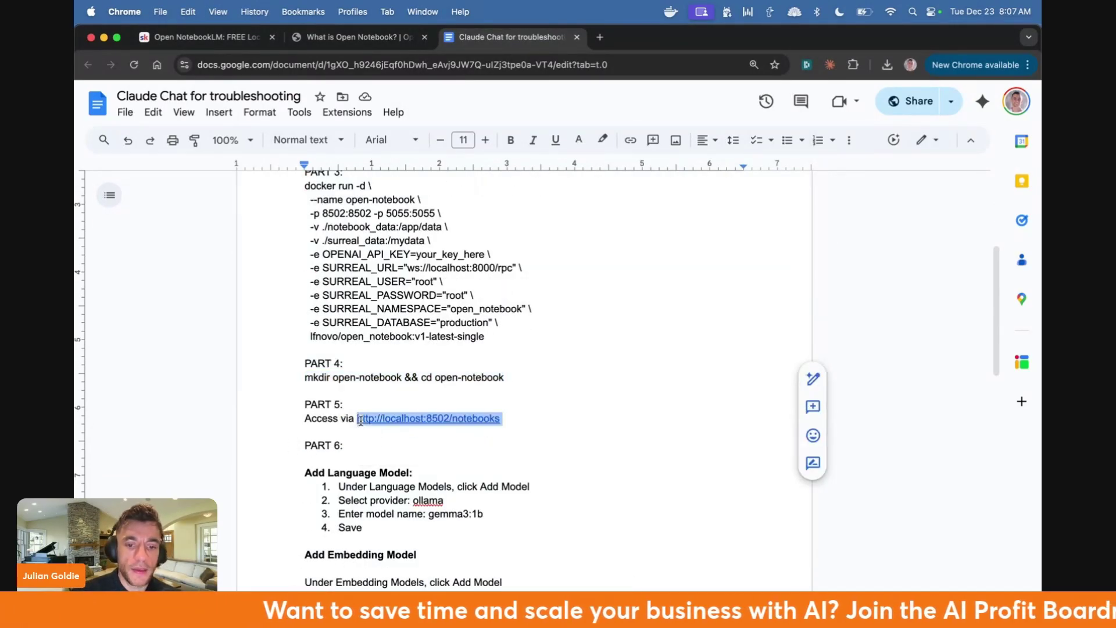
- Load the local Open Notebook address localhost:8502/notebooks in a new tab
key(super+c)
key(super+t)
key(super+v)
key(Return)
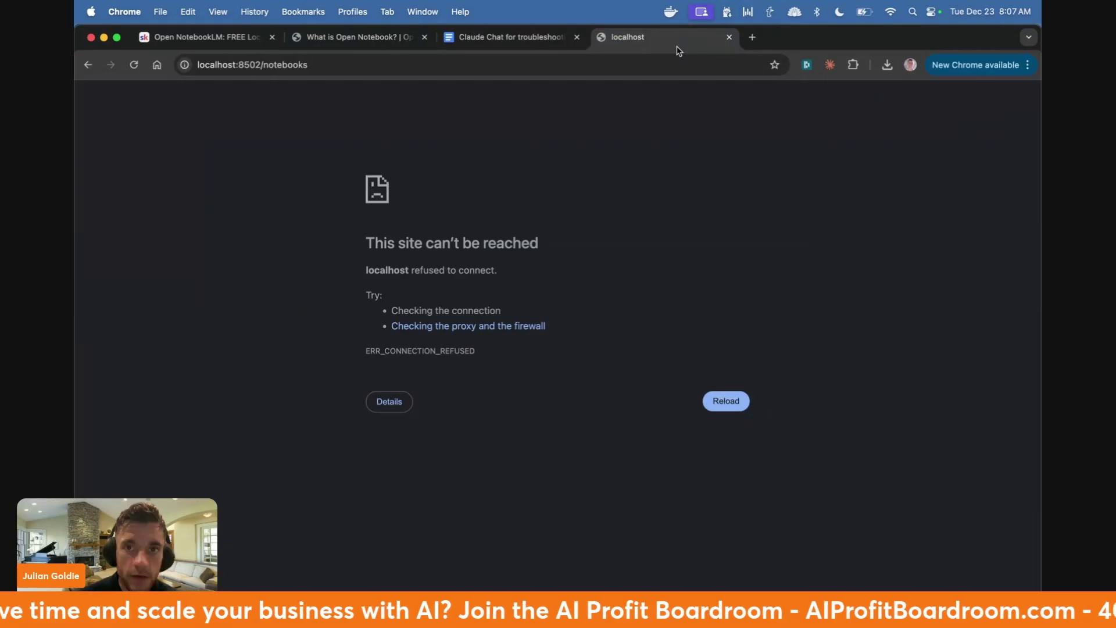
- Start Docker Desktop from the Dock, then open Open Notebook's Models page
click(670, 11)
click(503, 37)
mouse_move(608, 587)
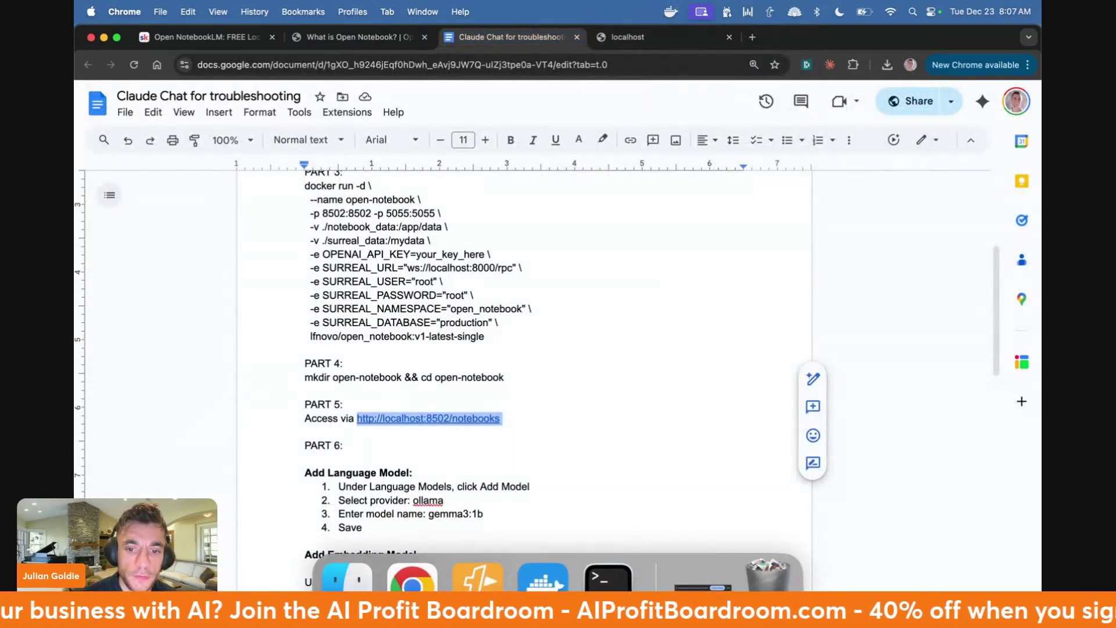
click(542, 578)
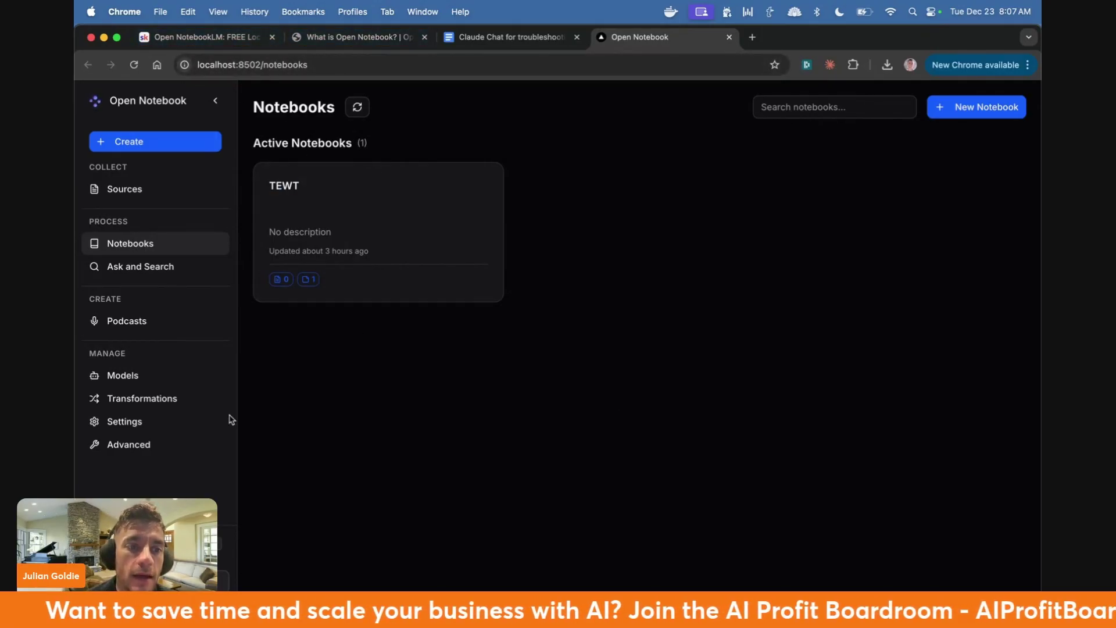
click(180, 378)
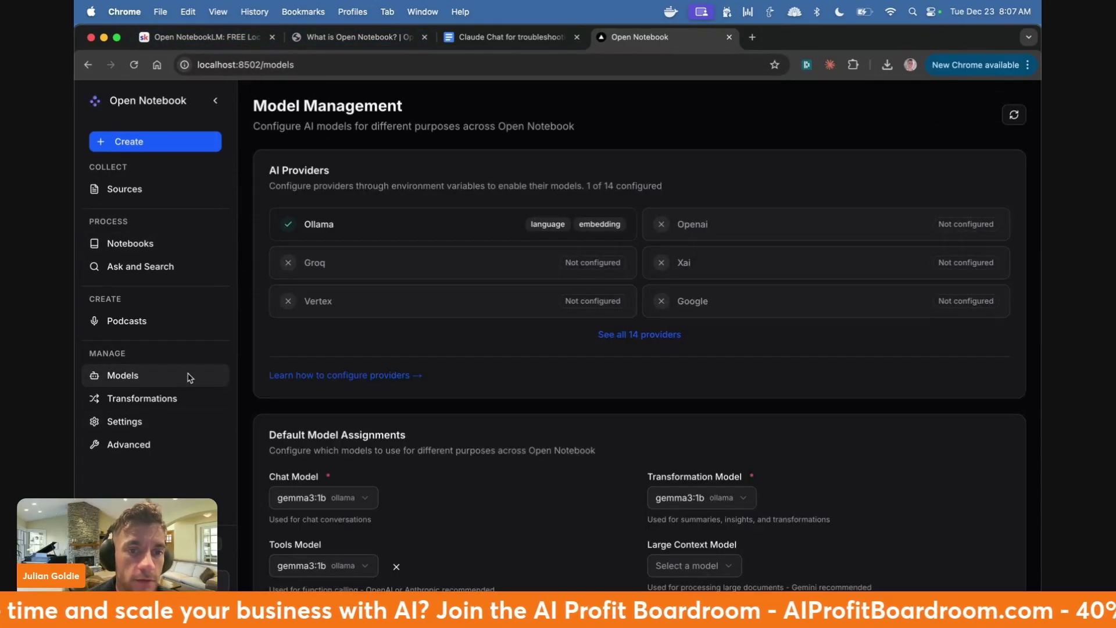
scroll(294, 459, down, 3)
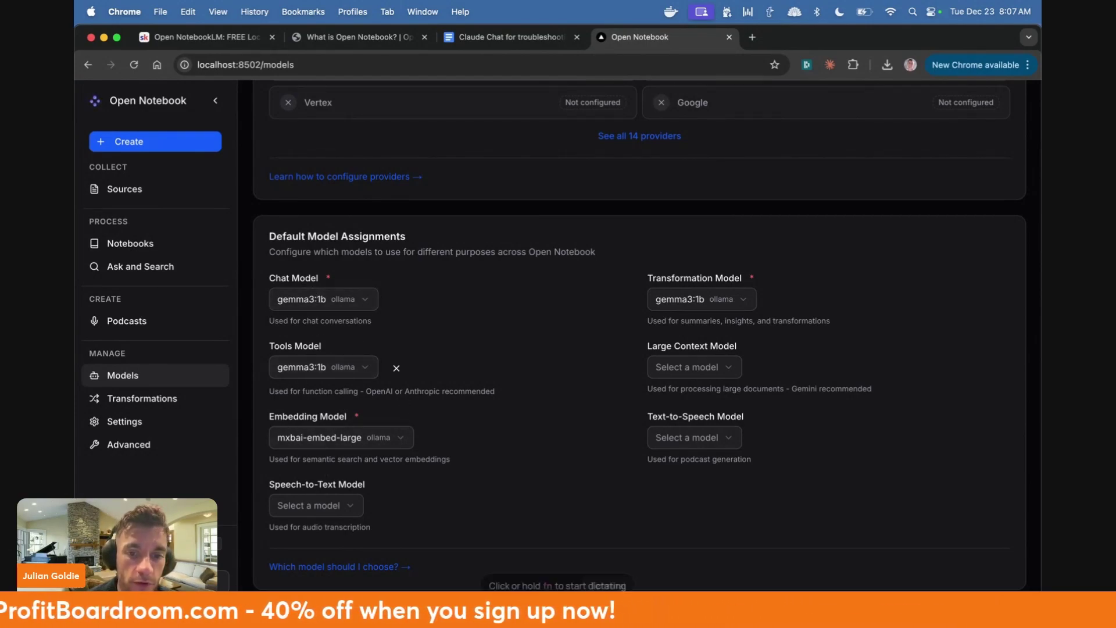
- In the Ollama app, choose gemma3:1b and send 'are you working' as a test message
key(super+space)
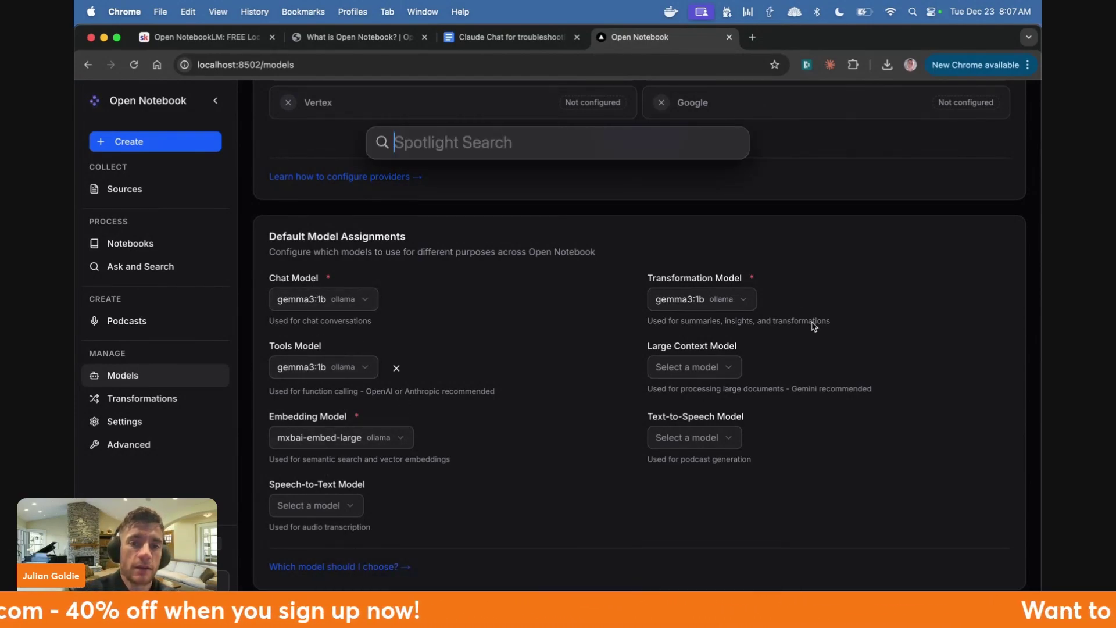
text(olla)
key(Return)
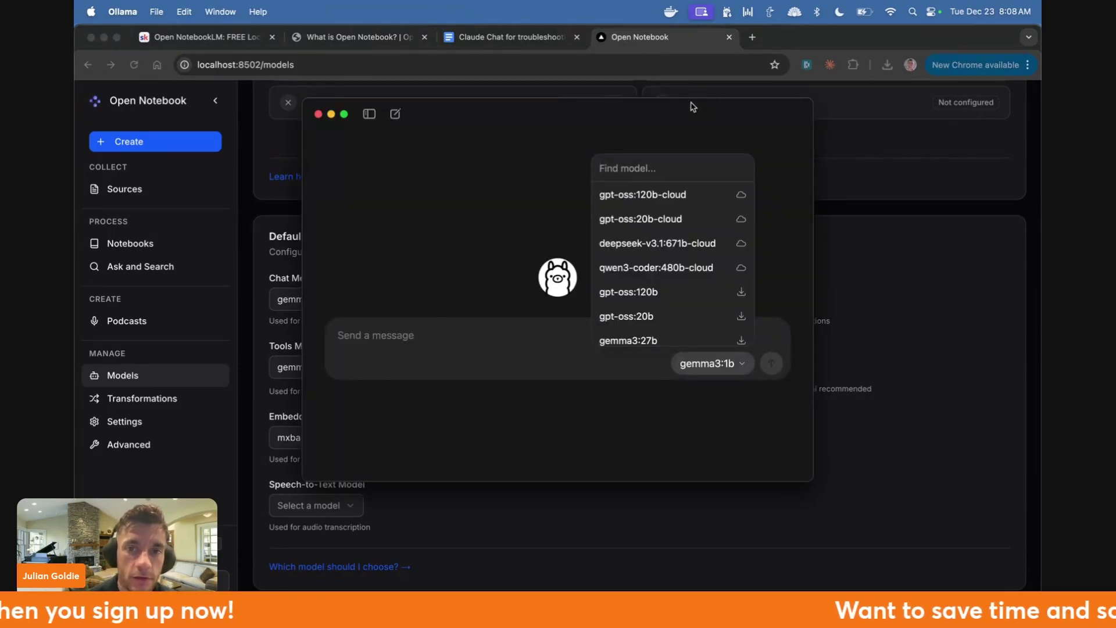
text(ge)
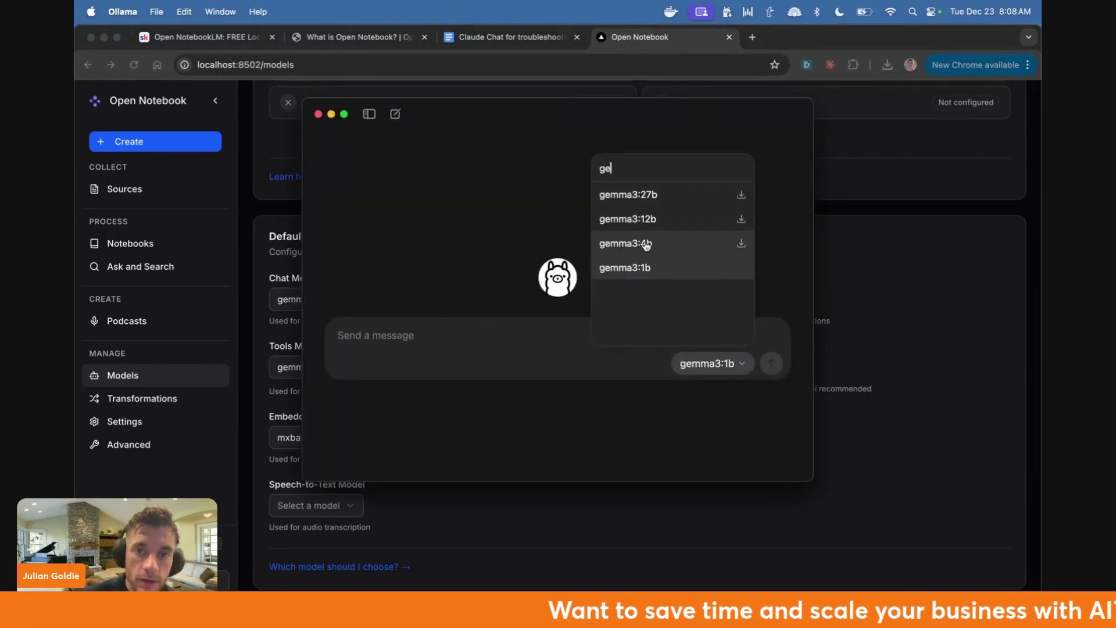
click(651, 272)
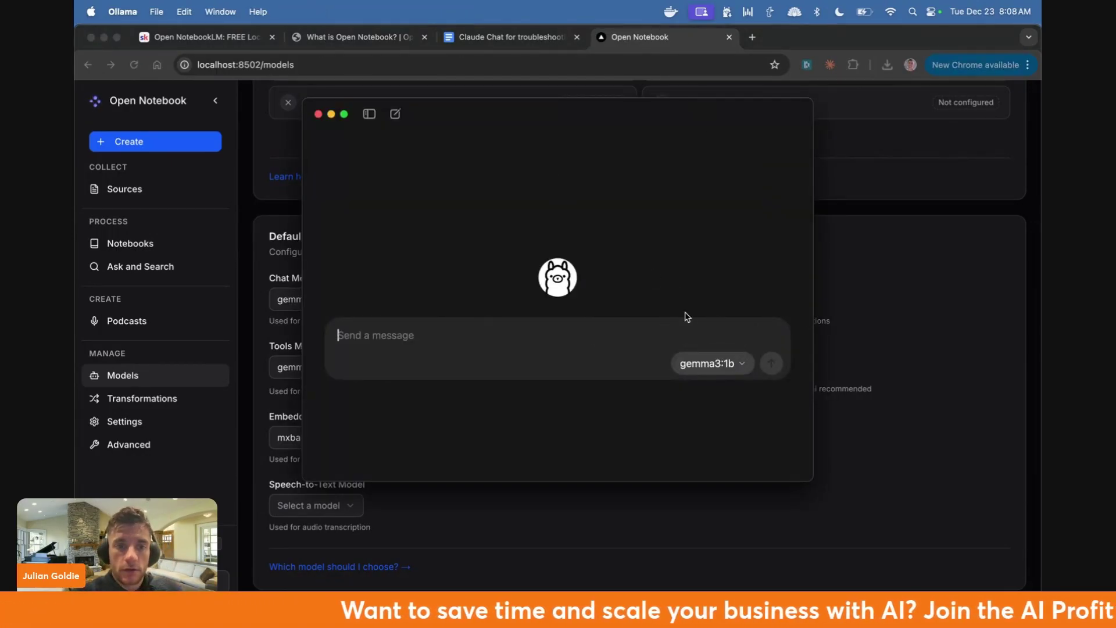
text(are you working)
key(Return)
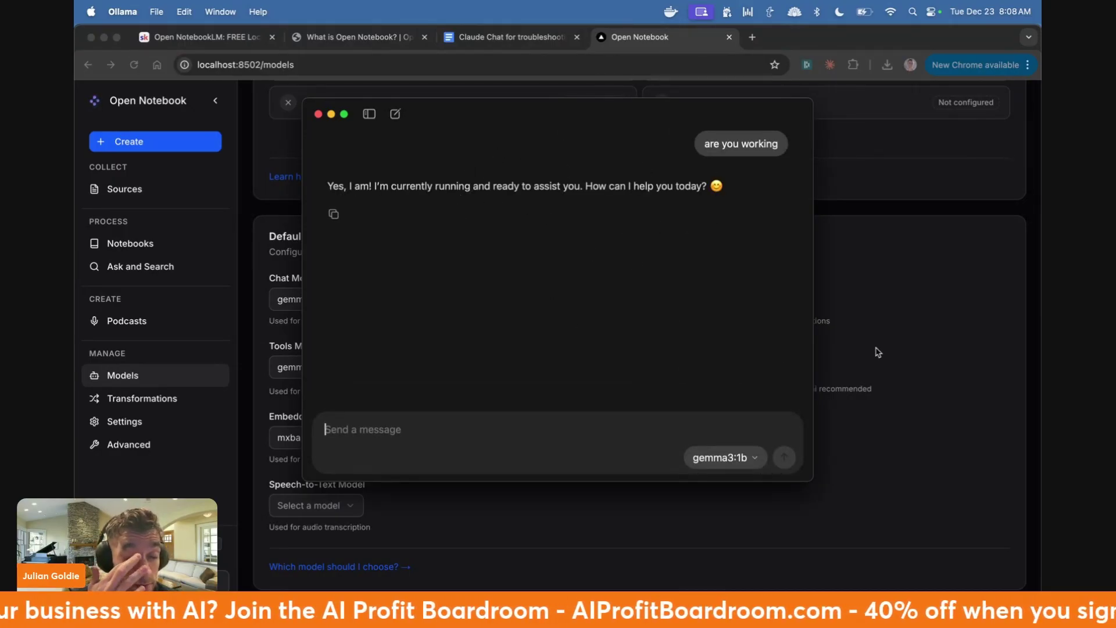
- Return to Open Notebook's Model Management page in Chrome
click(903, 285)
click(640, 582)
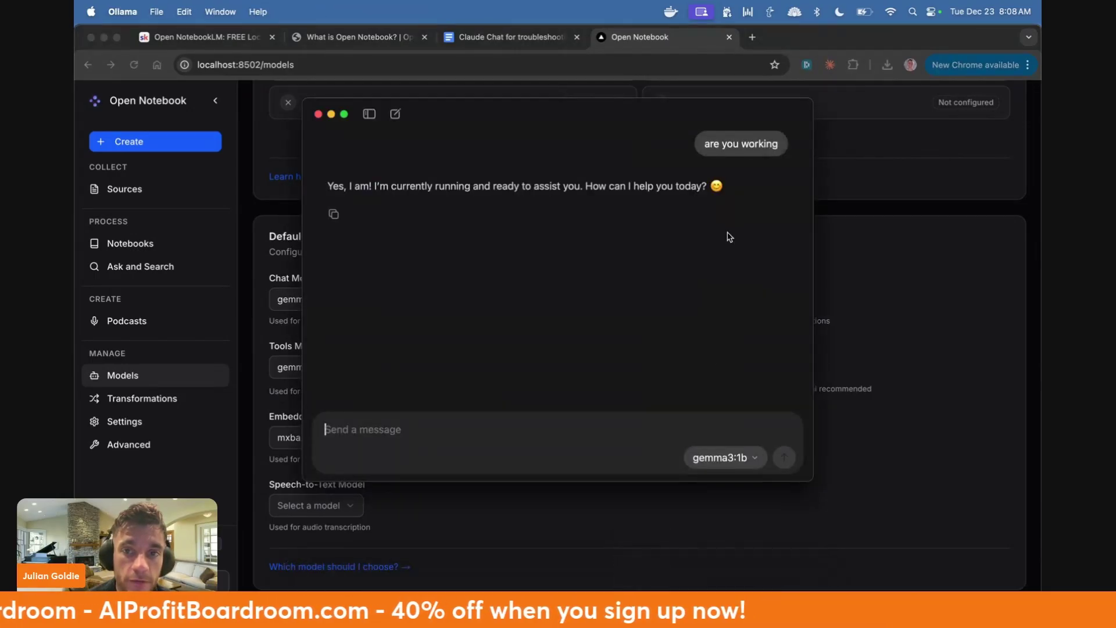
click(879, 395)
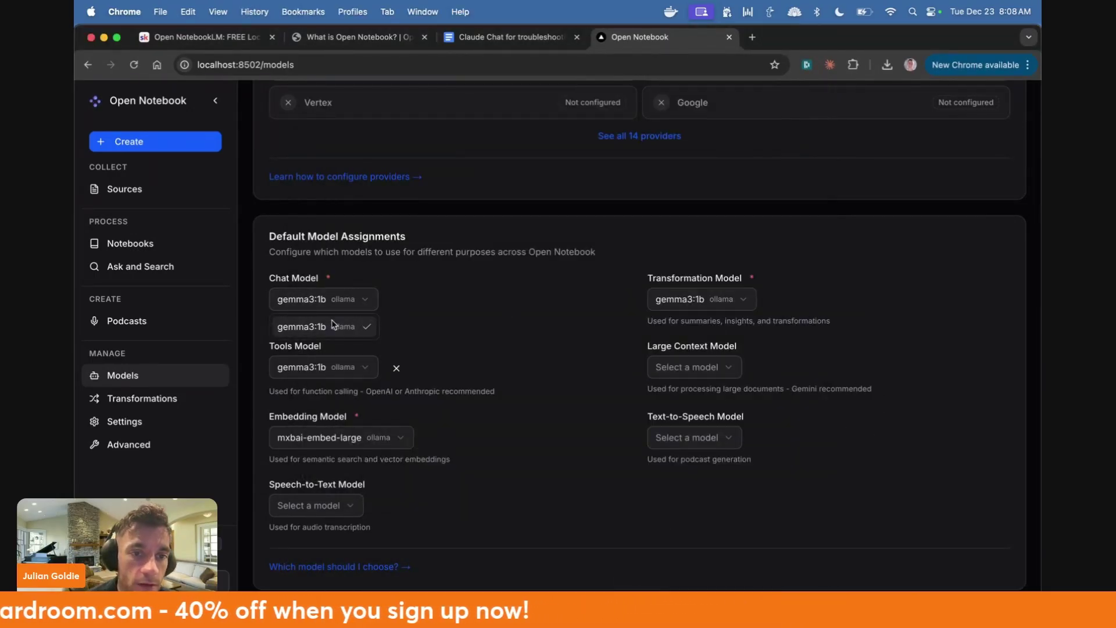
- Delete the existing gemma3:1b language model and mxbai-embed-large embedding model
scroll(434, 513, down, 5)
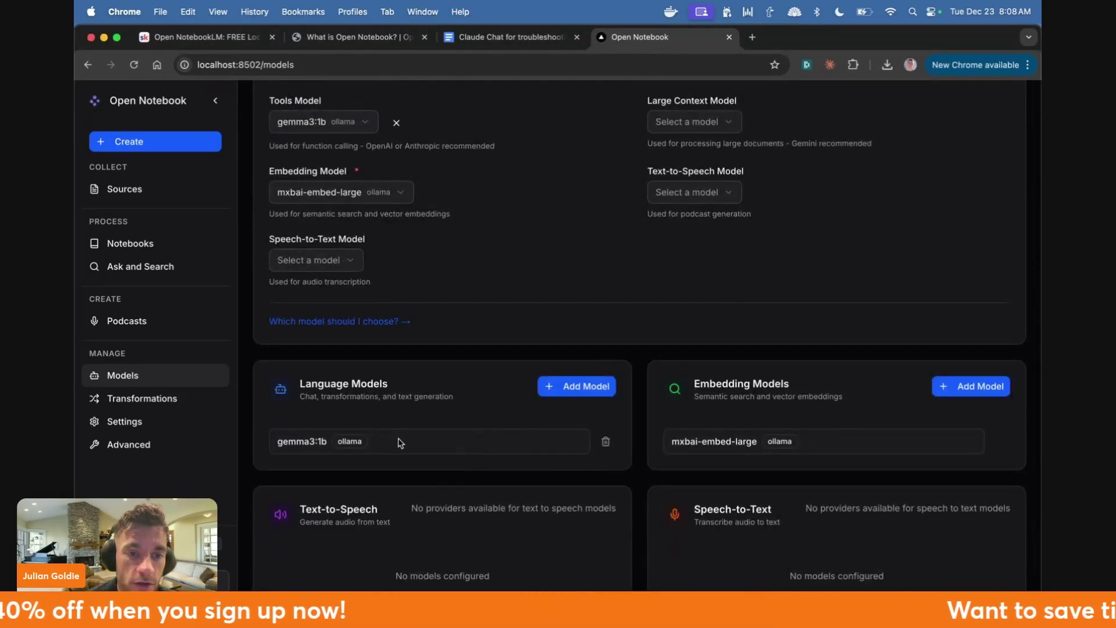
click(606, 443)
click(674, 386)
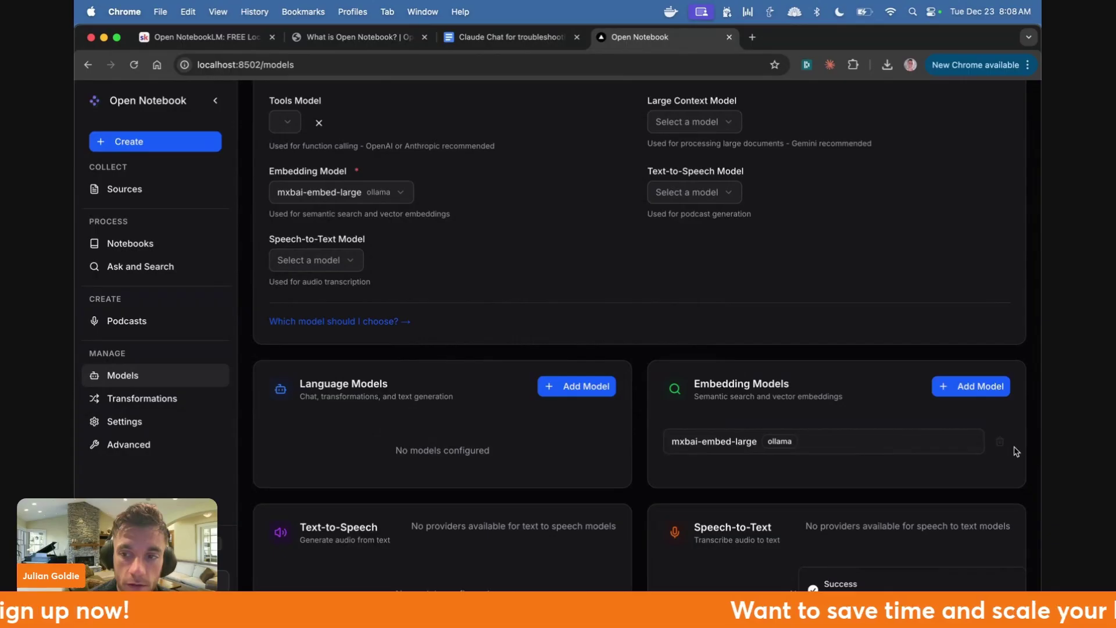
click(1001, 443)
click(679, 384)
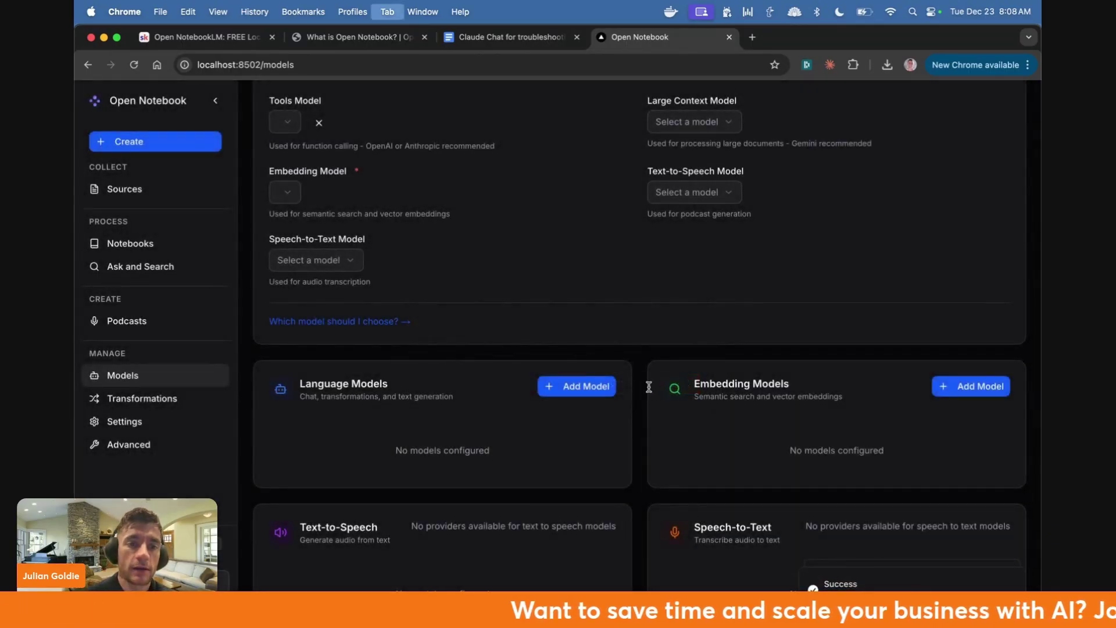
- Start adding a new language model with Ollama as the provider
key(ctrl+shift+Tab)
key(ctrl+Tab)
click(578, 386)
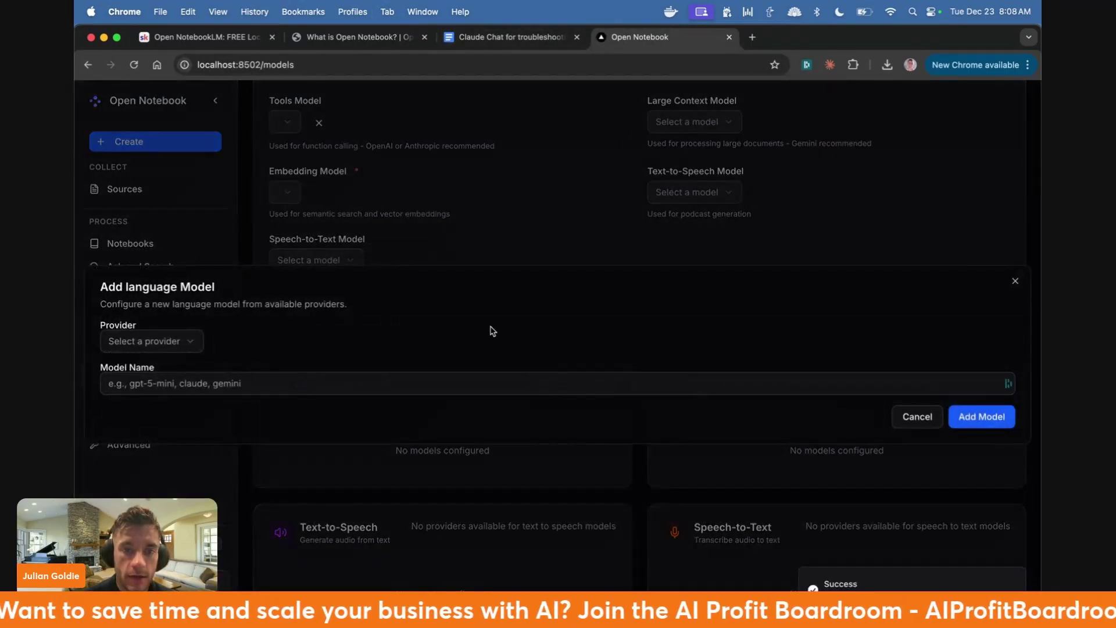
click(178, 342)
click(163, 369)
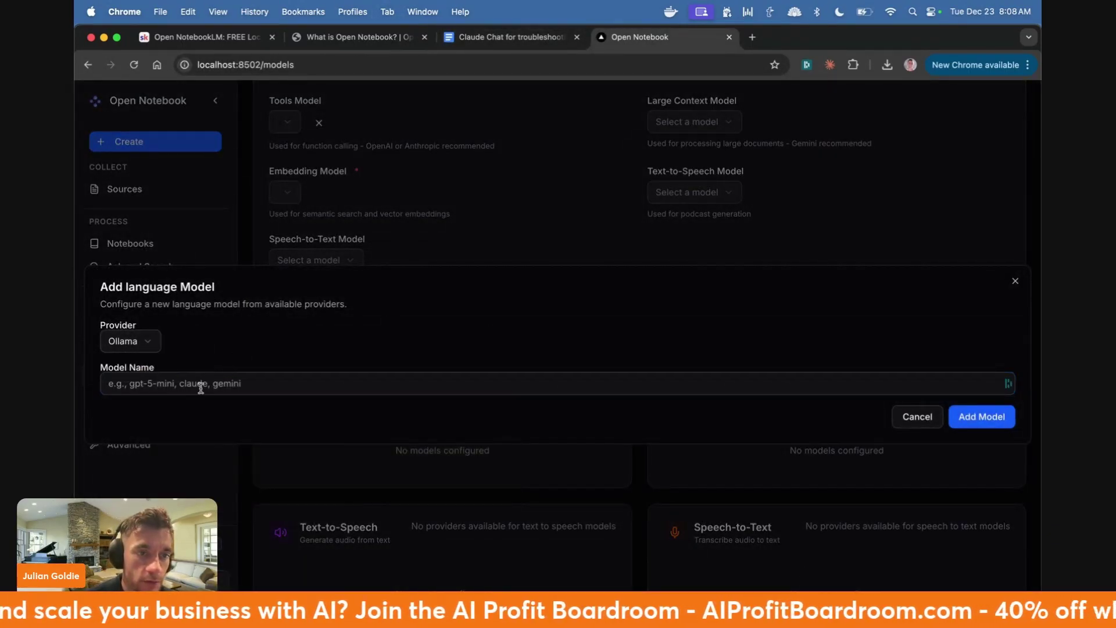
click(200, 385)
- In the Skool lesson editor, paste the setup doc link after 'How to set this up'
key(ctrl+shift+Tab)
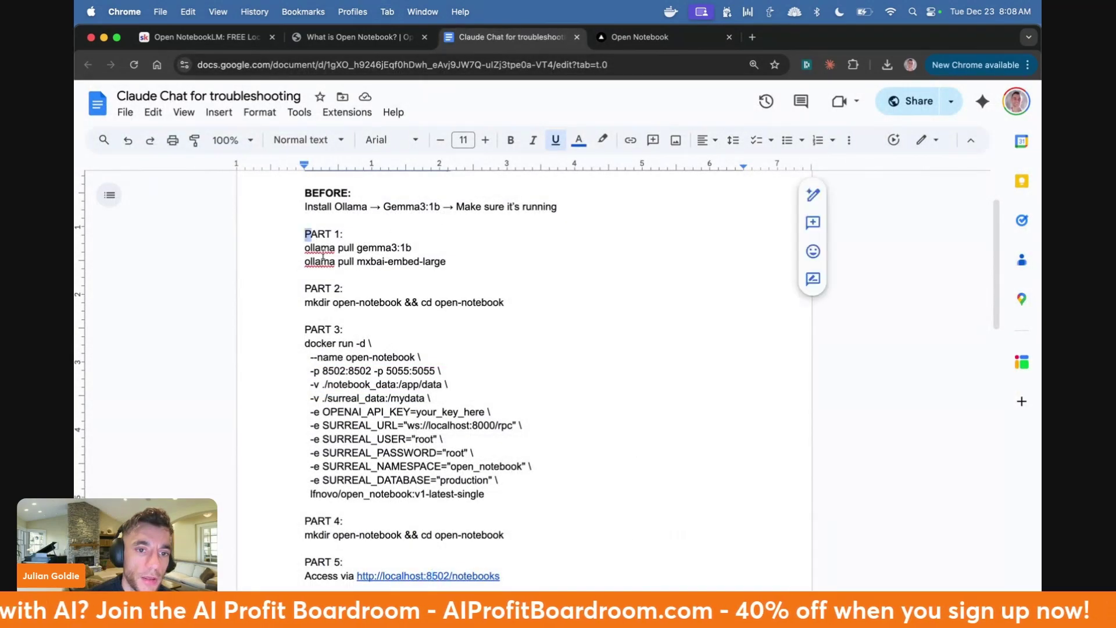
drag(304, 234, 515, 492)
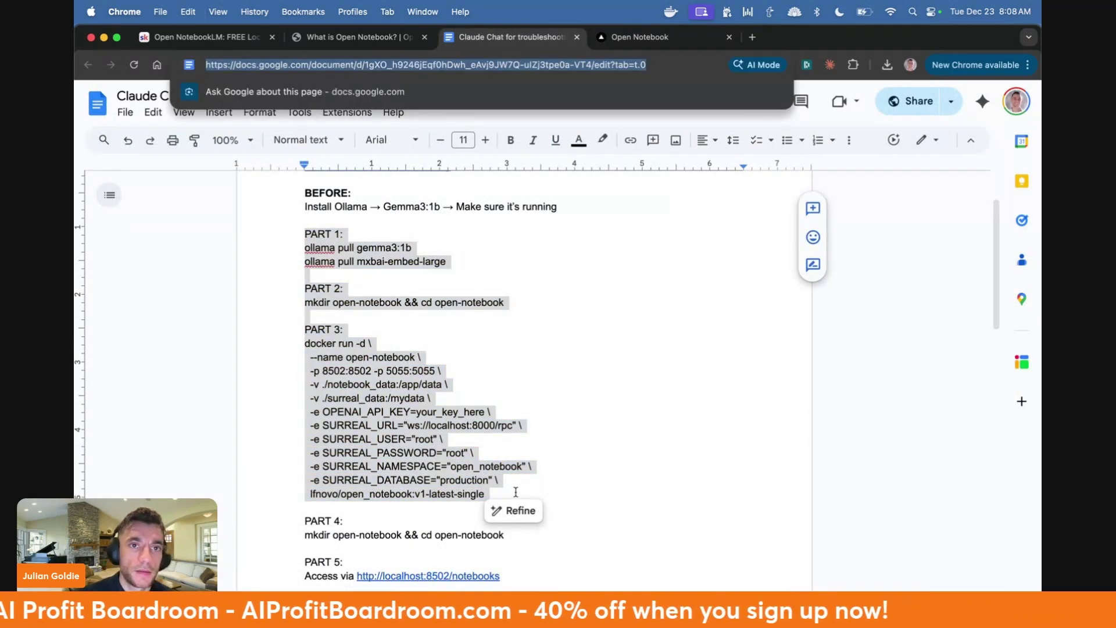
key(ctrl+1)
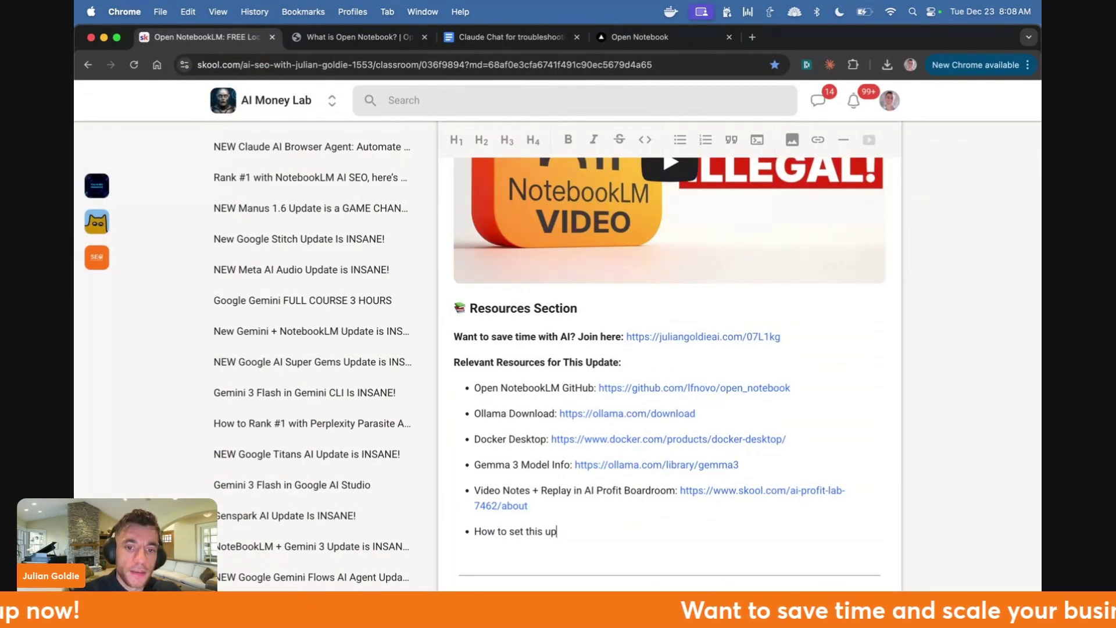
key(super+4)
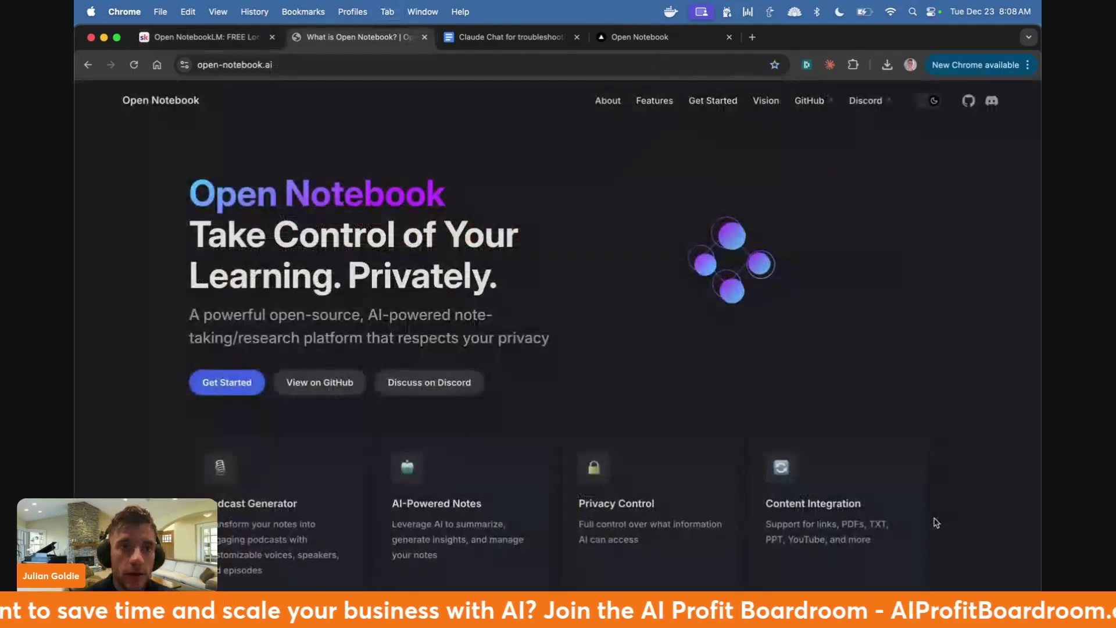
key(super+3)
click(504, 364)
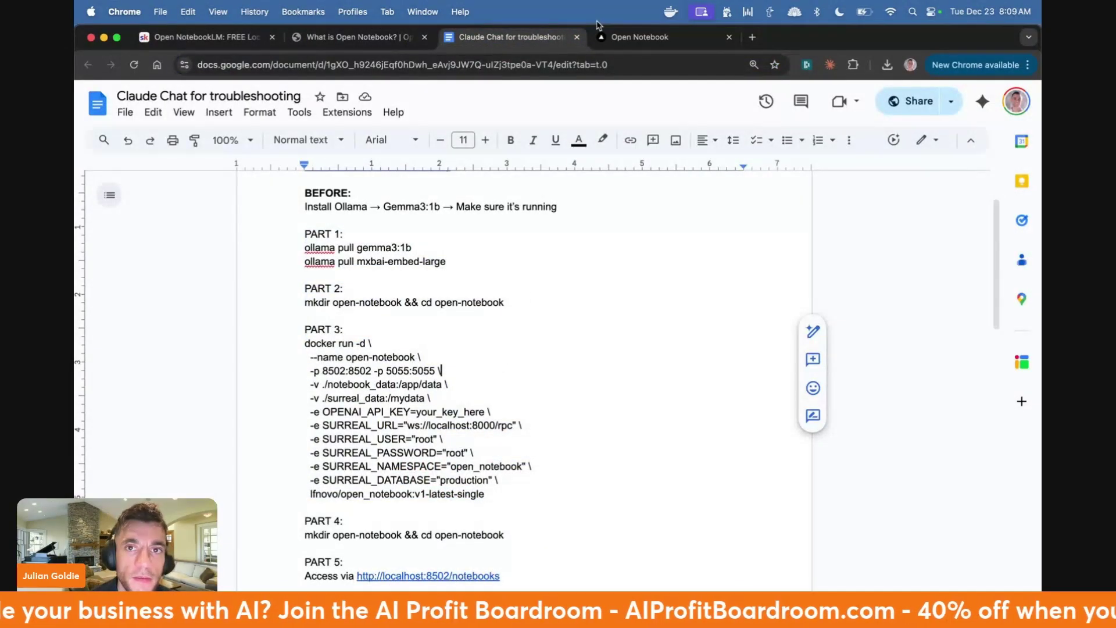
key(super+4)
- Copy gemma3:1b from the troubleshooting doc into Model Name and add the language model
click(341, 390)
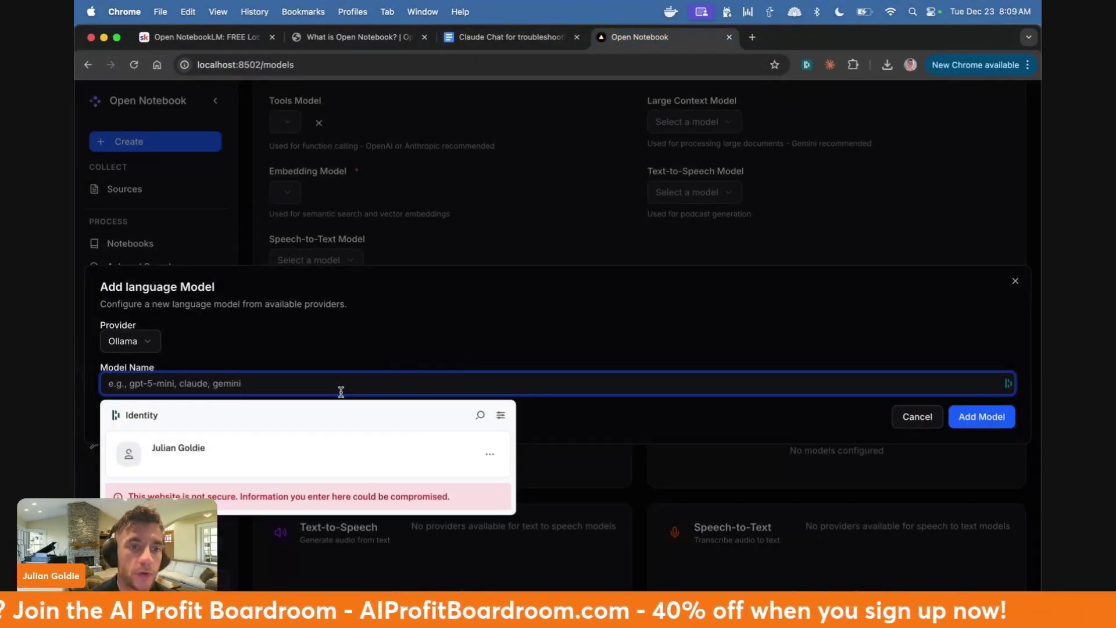
key(super+3)
scroll(405, 324, down, 5)
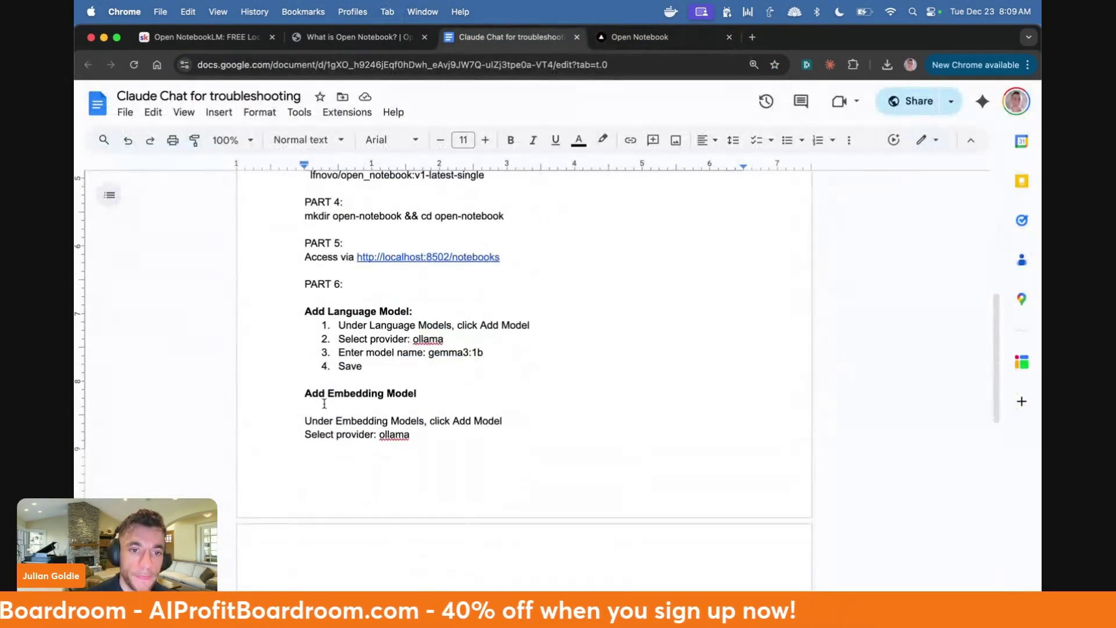
click(431, 319)
double_click(456, 332)
key(super+c)
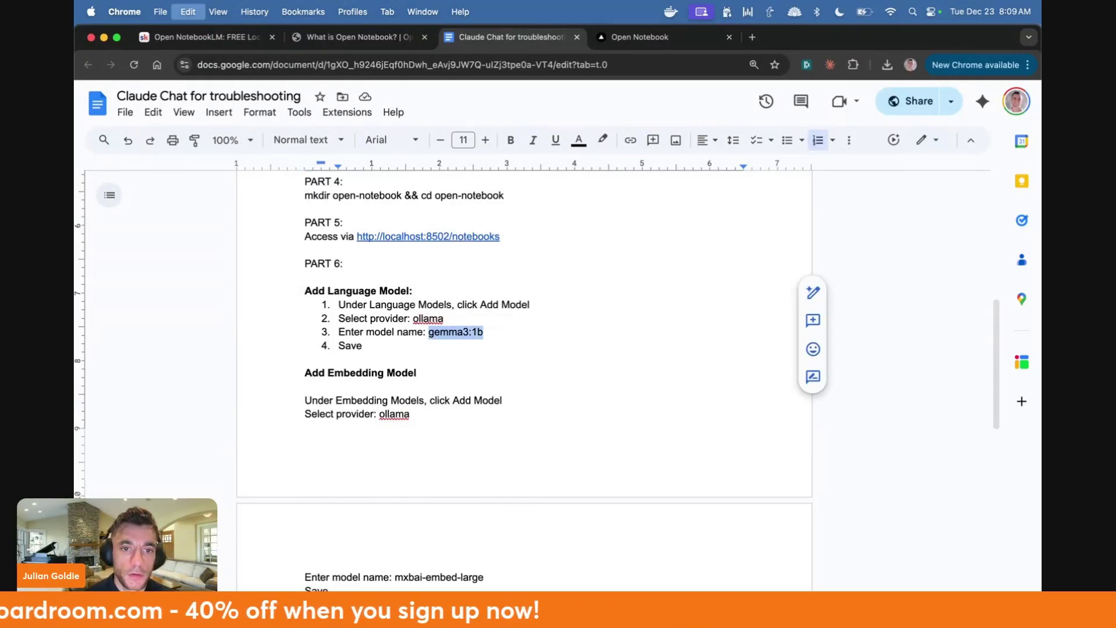
key(super+4)
key(super+v)
click(981, 416)
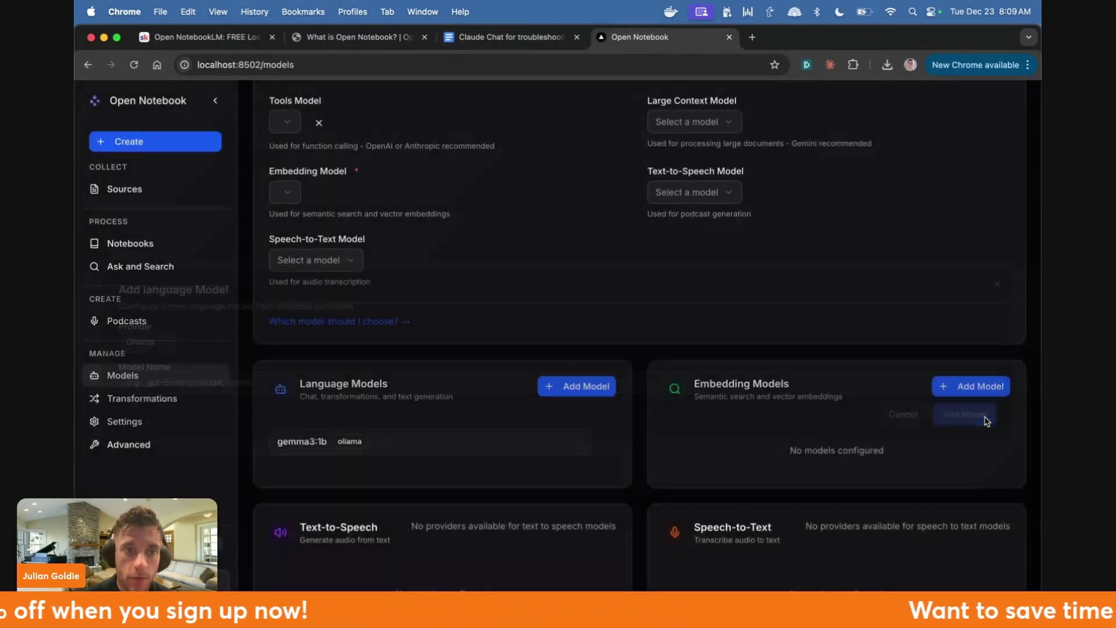
- Start the embedding model, taking the mxbai-embed-large name from the troubleshooting doc
scroll(372, 273, down, 1)
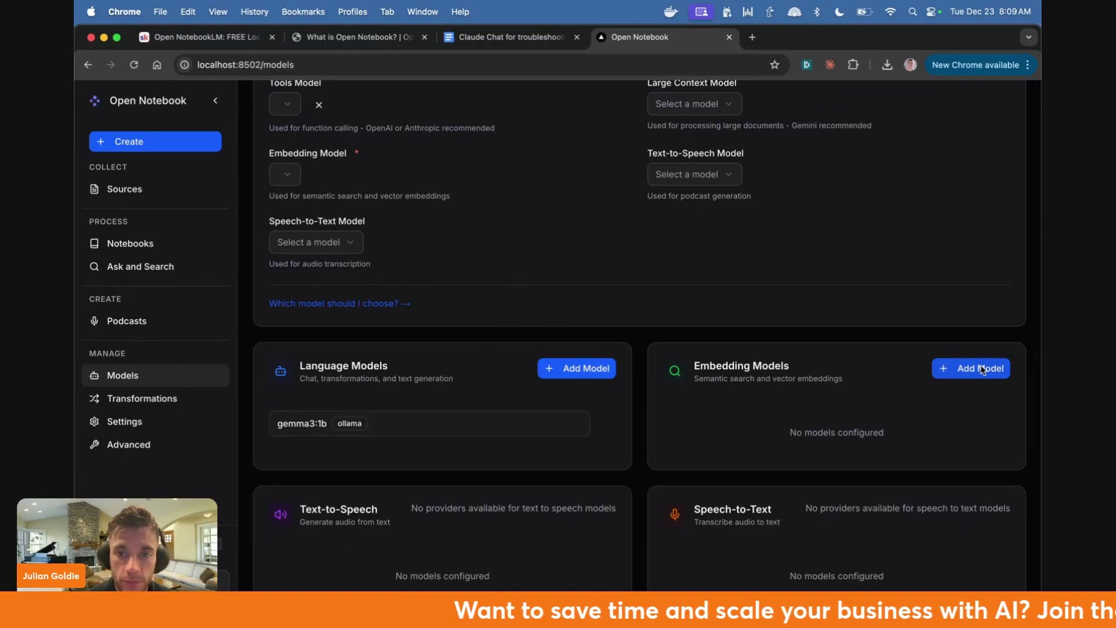
drag(710, 377, 819, 388)
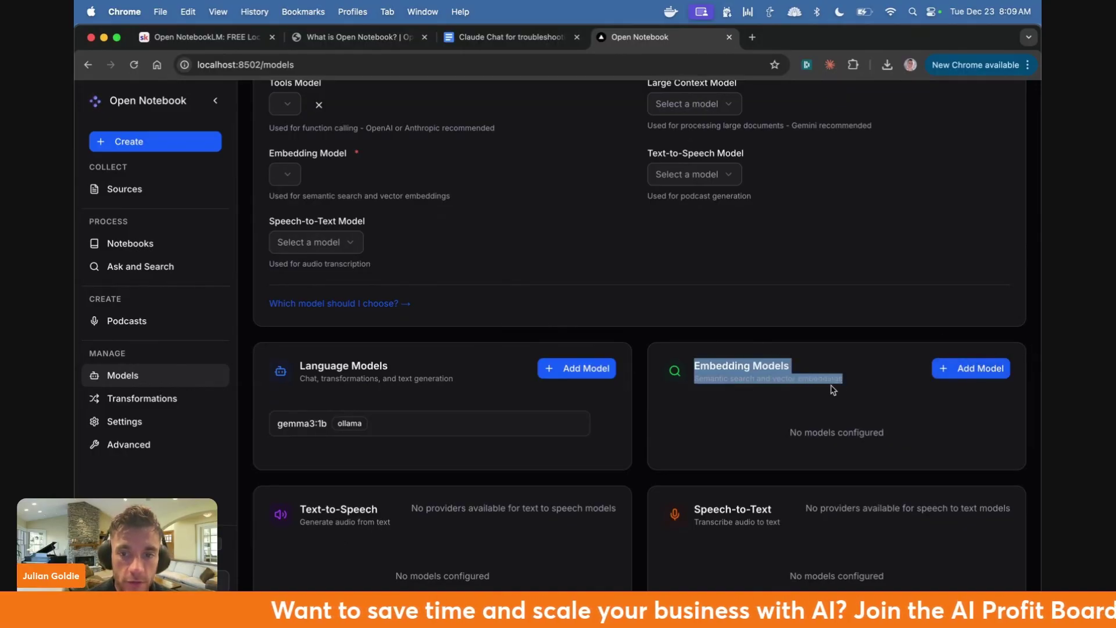
key(super+3)
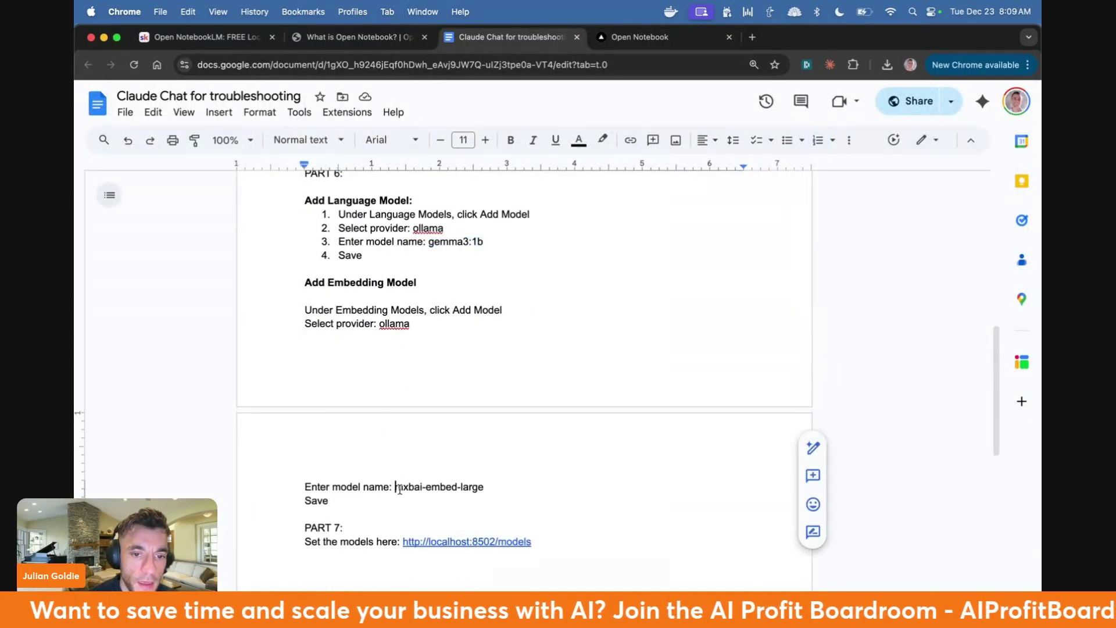
key(shift+End)
key(ctrl+Tab)
- Register mxbai-embed-large as an Ollama embedding model
click(992, 364)
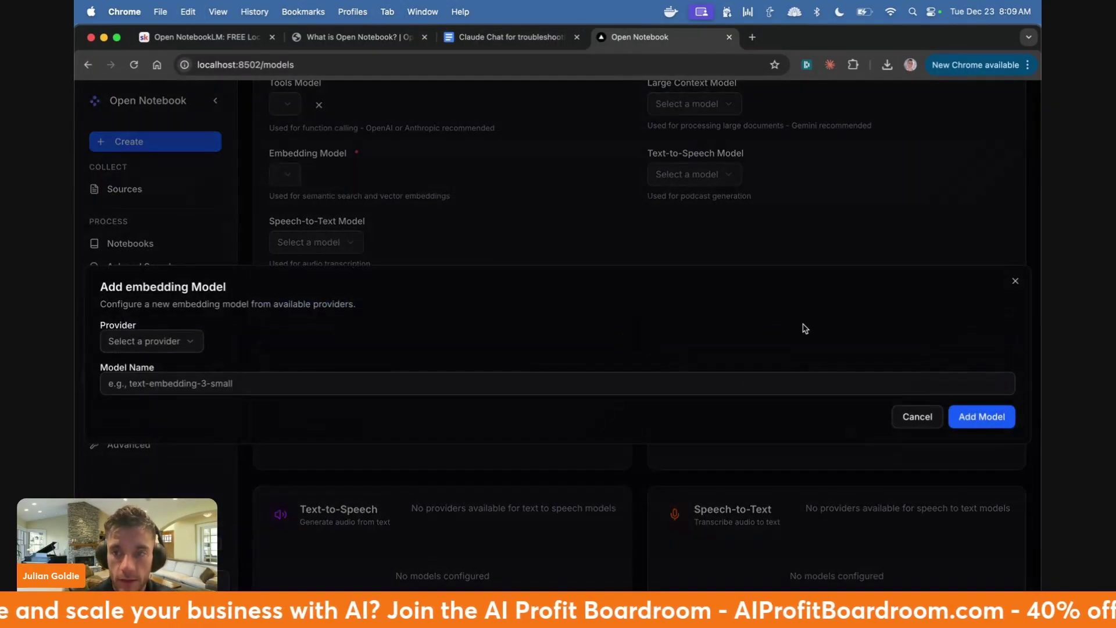
click(633, 378)
key(cmd+v)
click(187, 341)
click(133, 368)
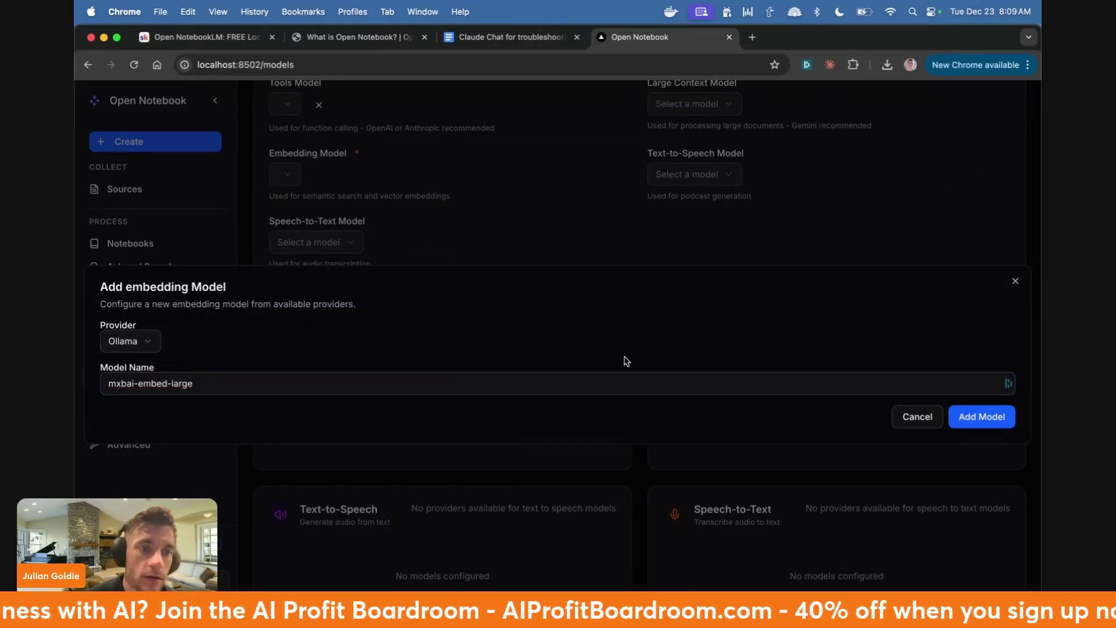
click(982, 417)
- Set the default tools and chat models to gemma3:1b
key(ctrl+Up)
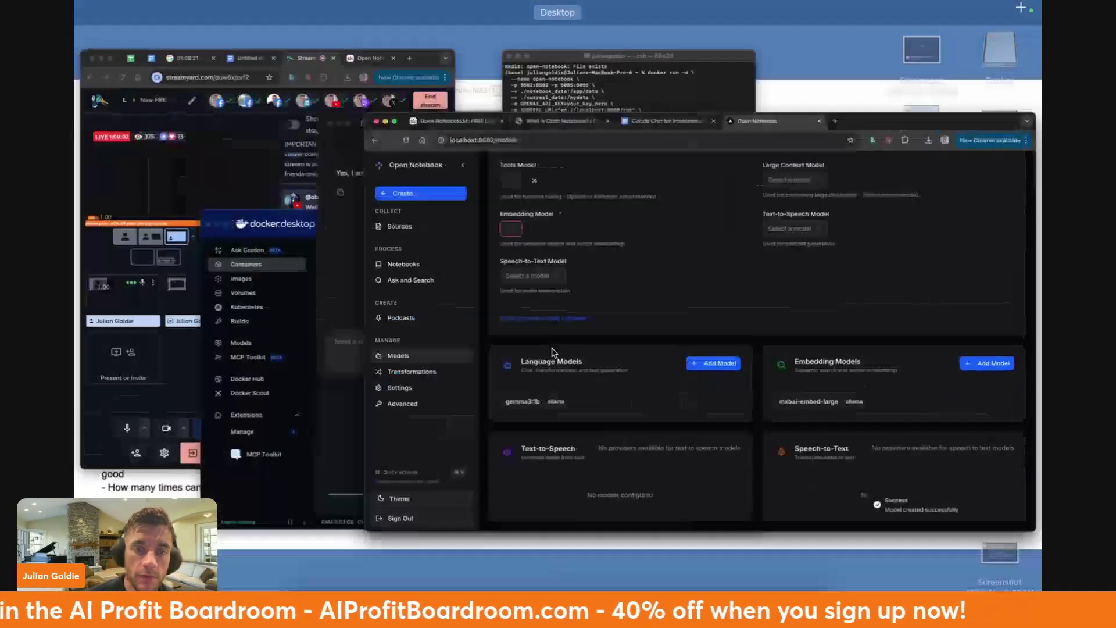
click(615, 434)
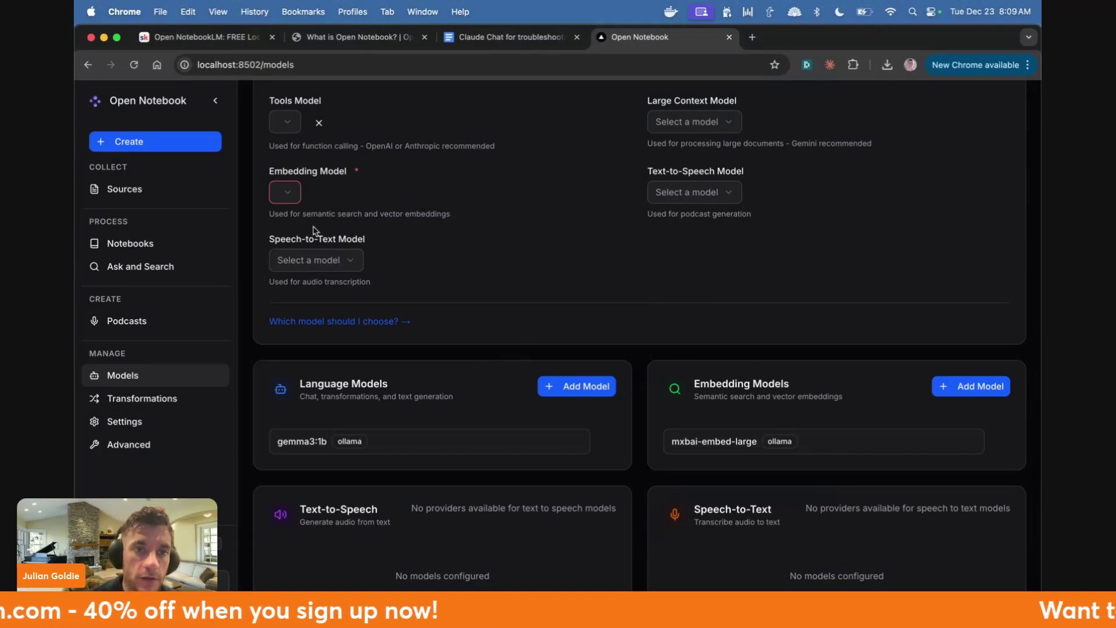
scroll(313, 231, up, 3)
click(288, 194)
click(292, 220)
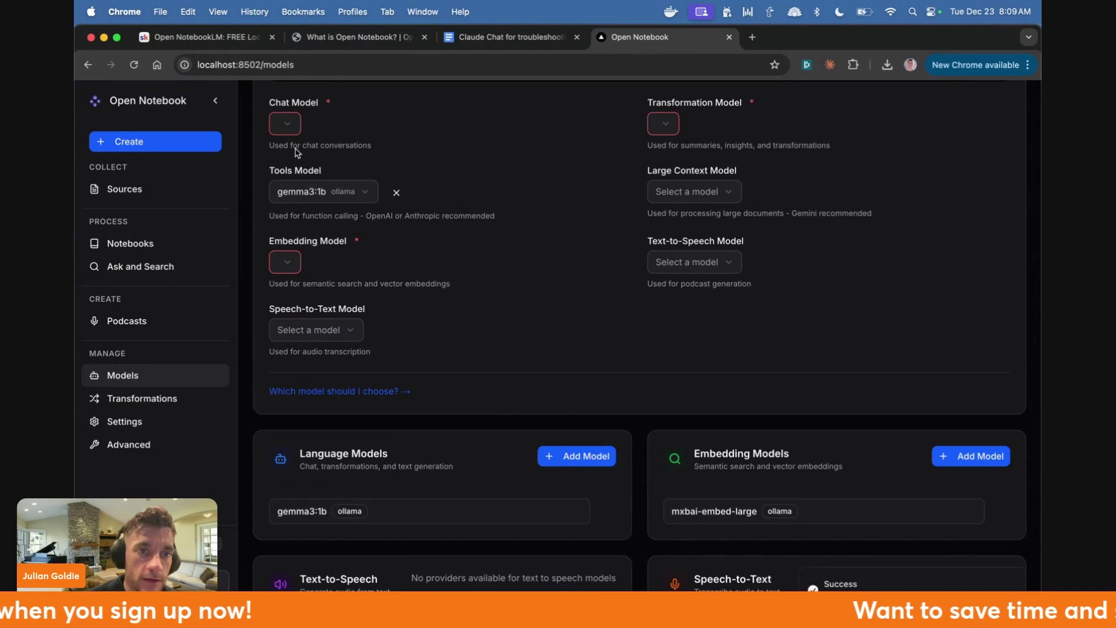
click(288, 124)
click(296, 151)
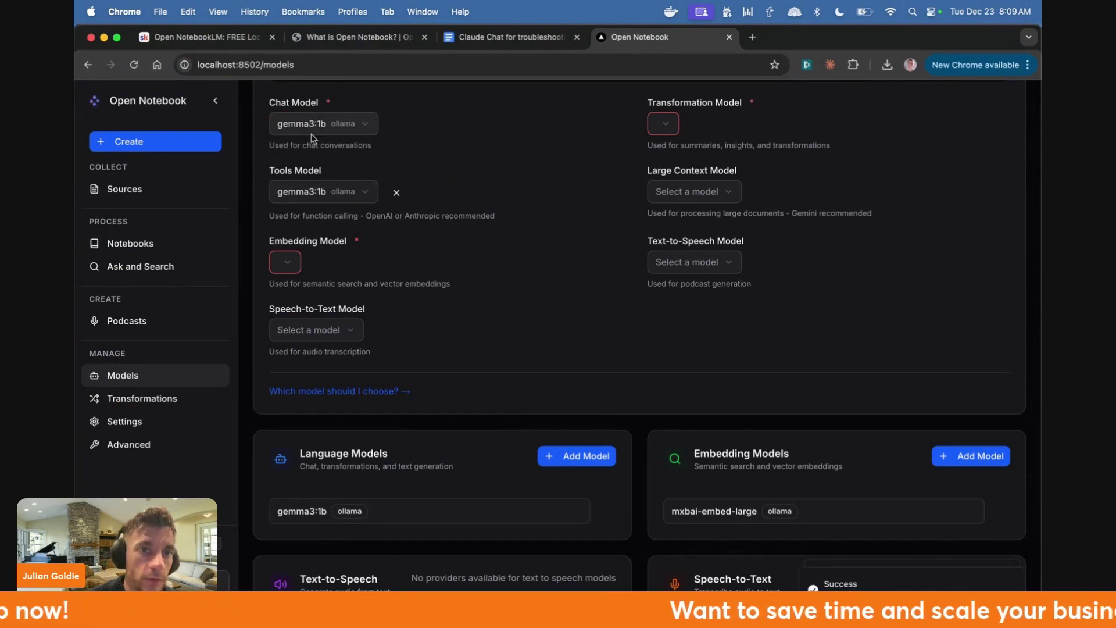
- Set the default transformation model to gemma3:1b and the embedding model to mxbai-embed-large, confirming the change
scroll(312, 138, up, 3)
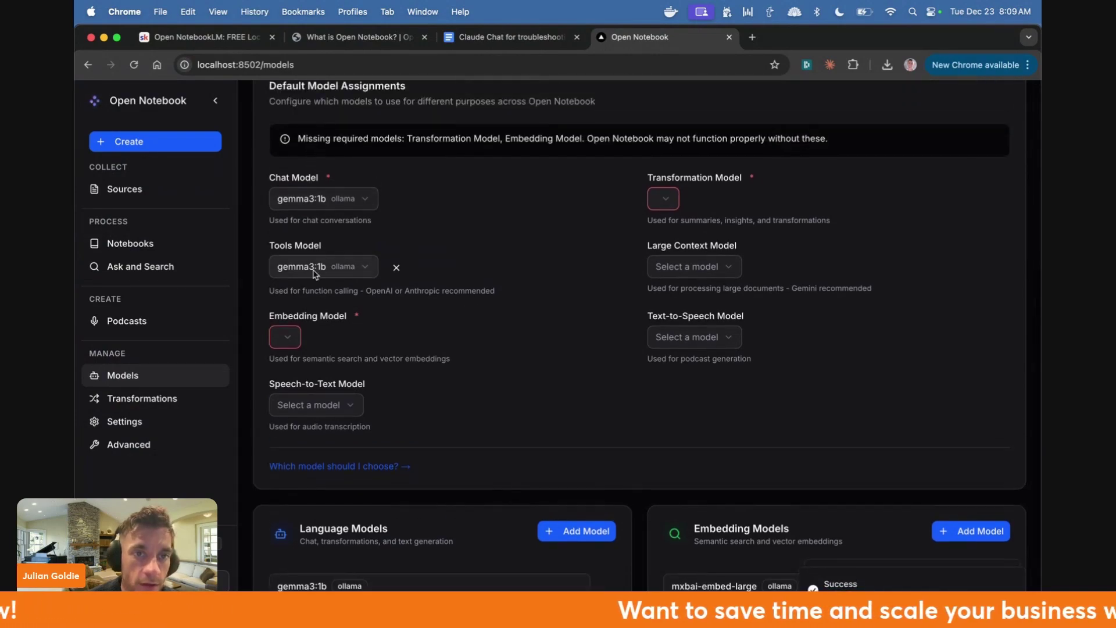
click(666, 198)
click(678, 226)
click(287, 336)
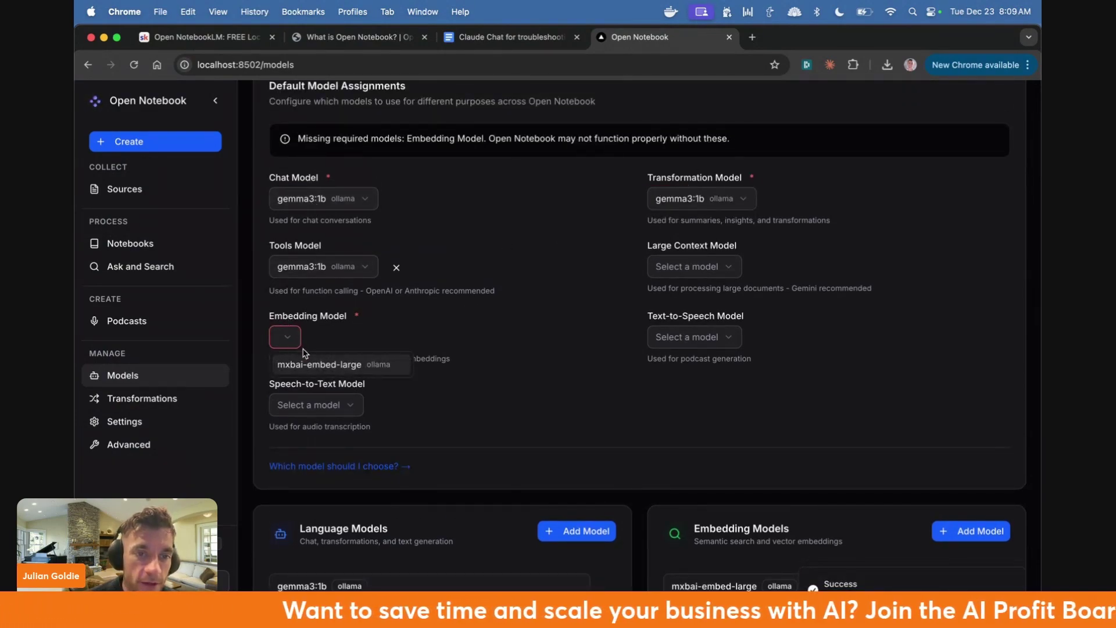
click(306, 365)
click(648, 482)
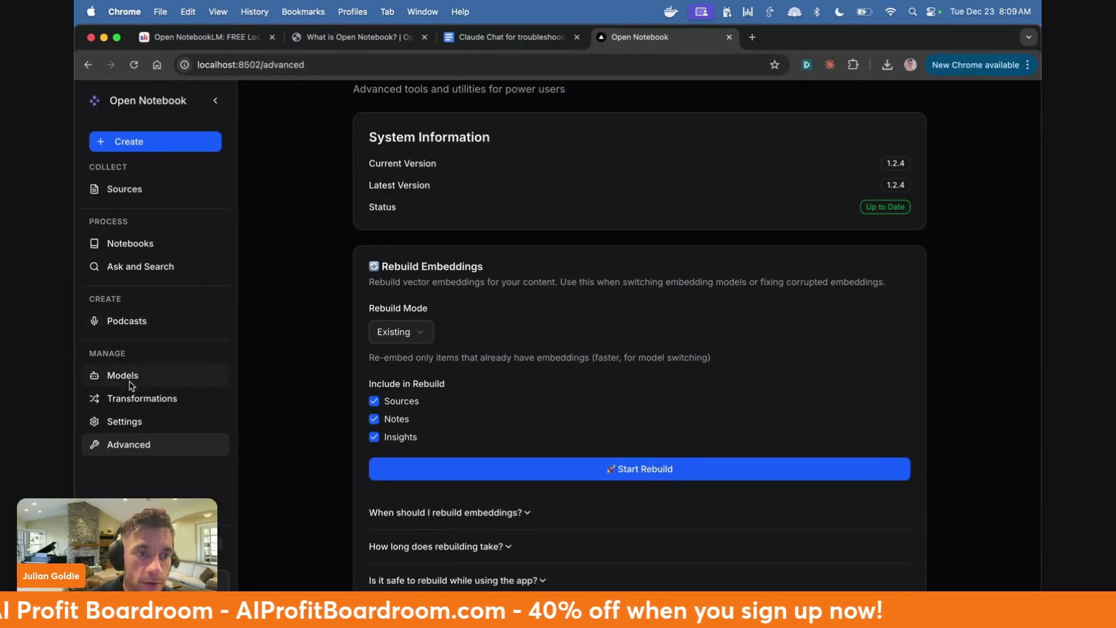
click(130, 378)
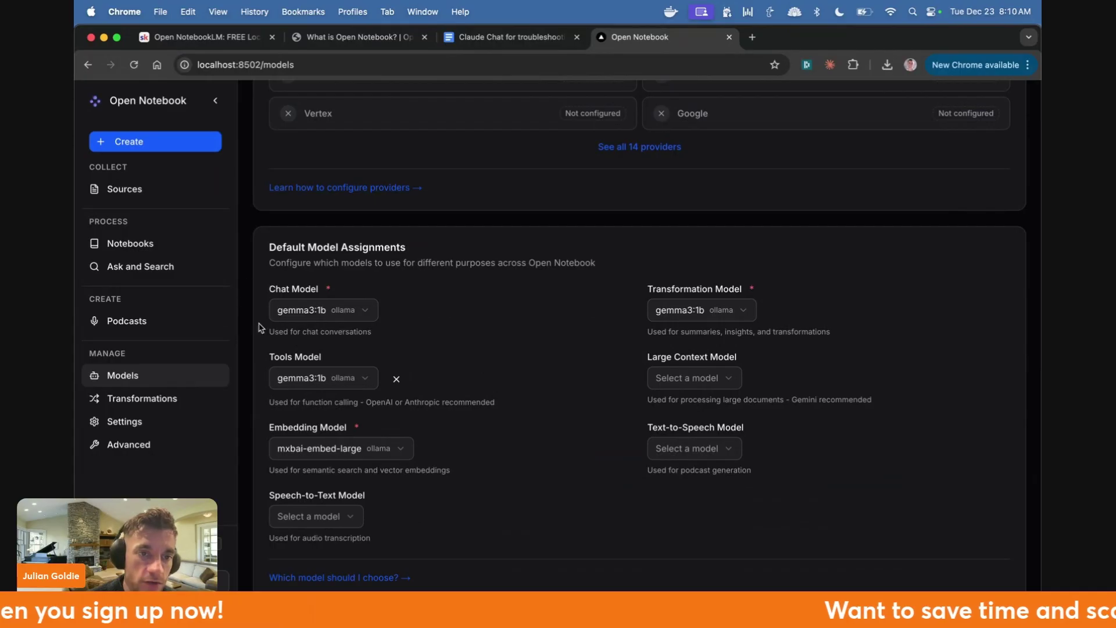
- Ask the knowledge base a test question, 'Testing'
click(137, 268)
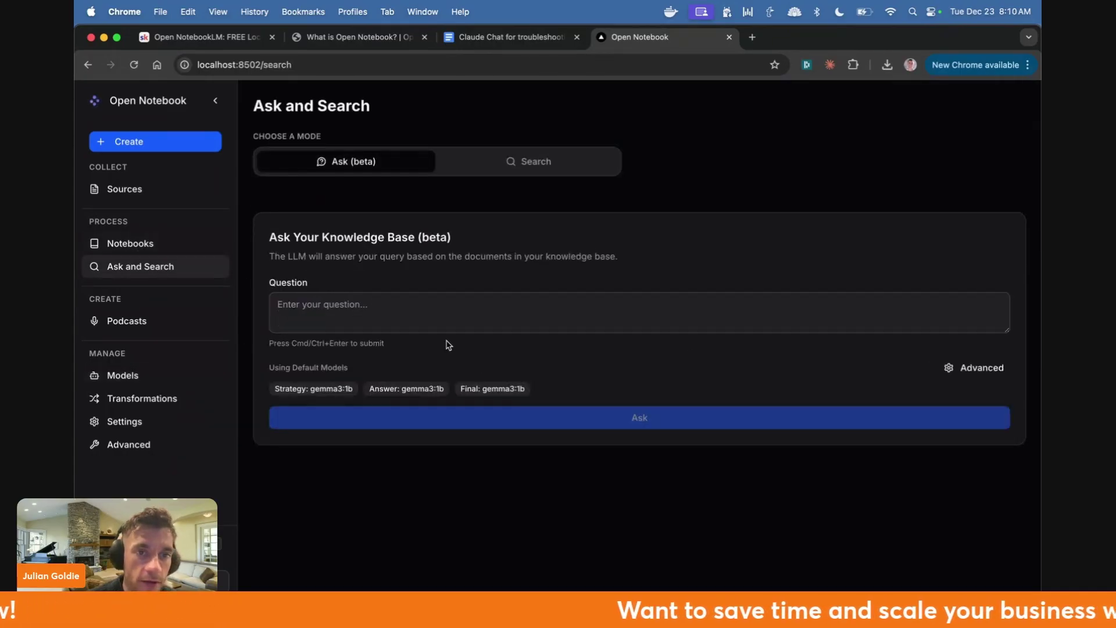
click(454, 315)
text(Testing)
click(666, 419)
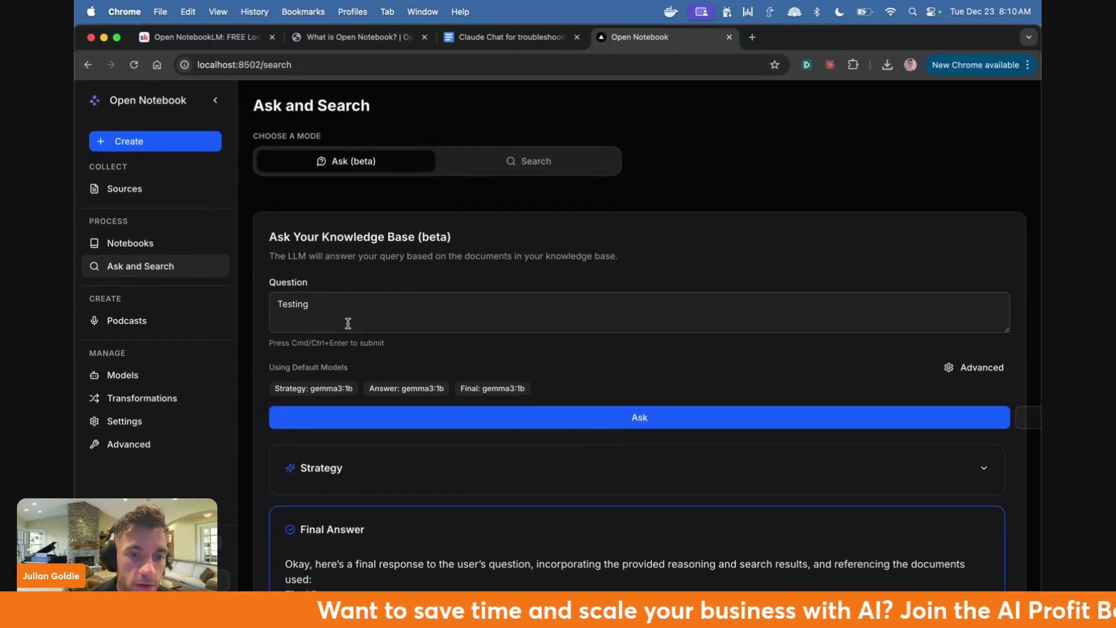
scroll(480, 531, down, 1)
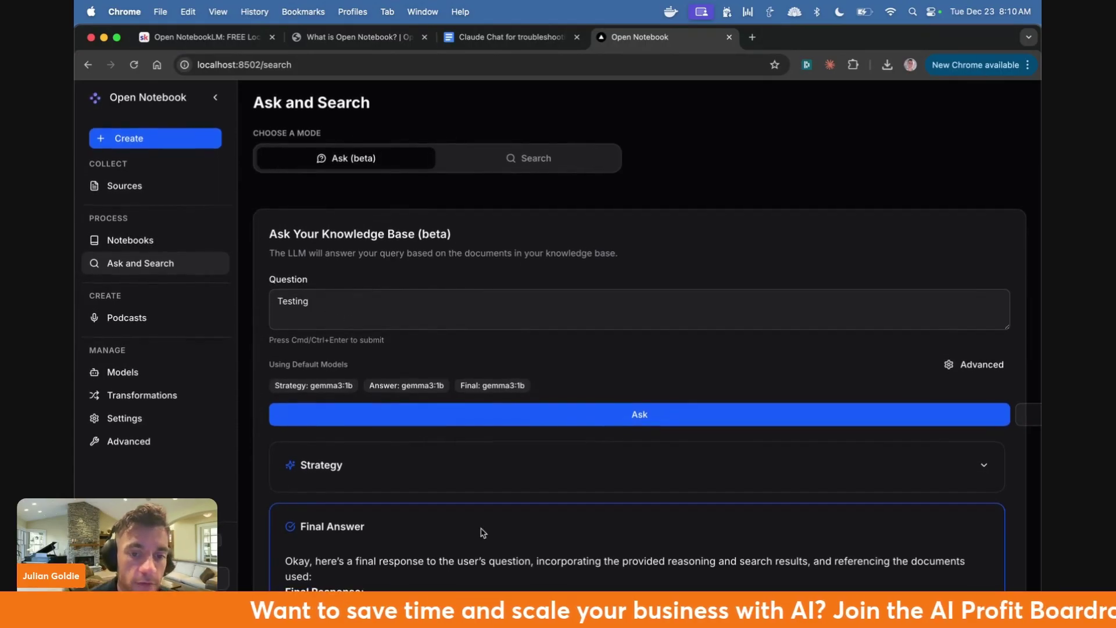
- Replace it with a question about the score between Man United and Aston Villa and ask it
triple_click(459, 314)
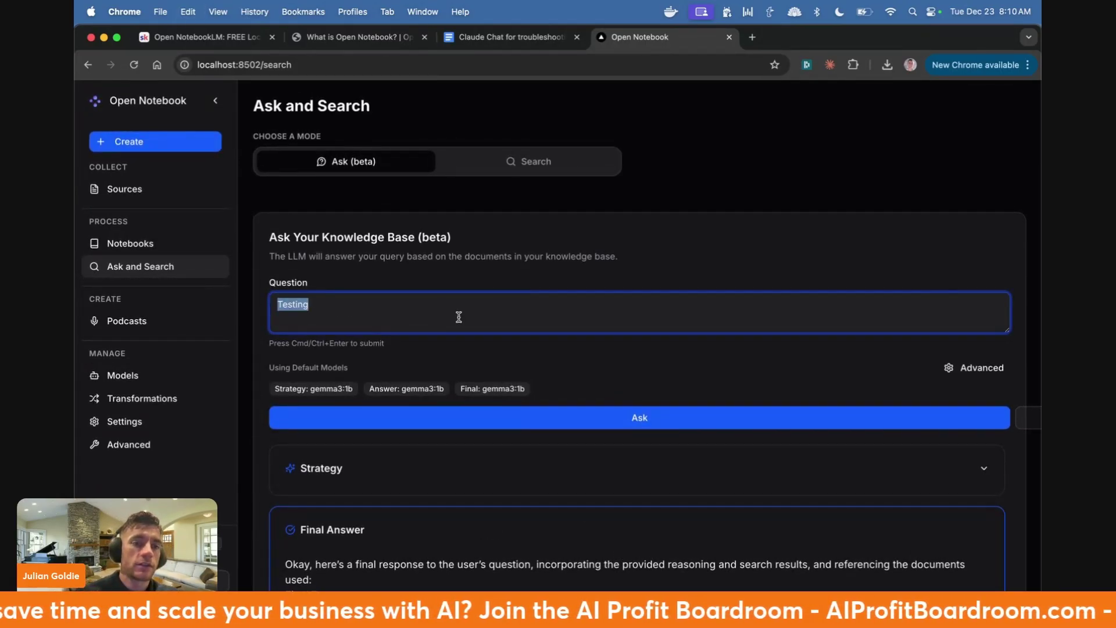
text(what )
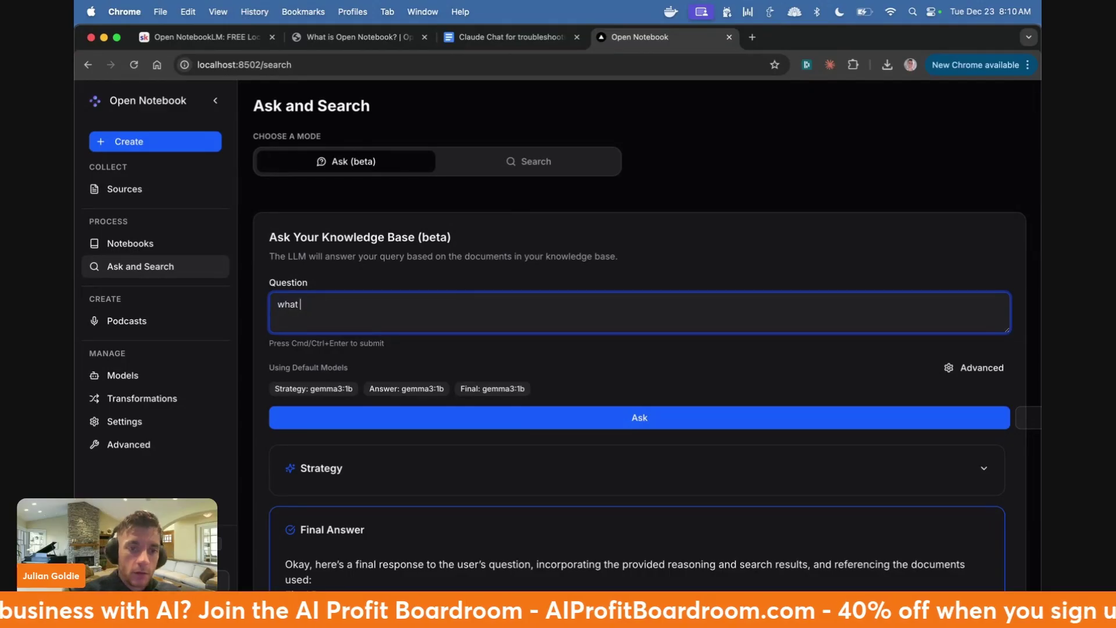
text(was the score bewteen man united and st)
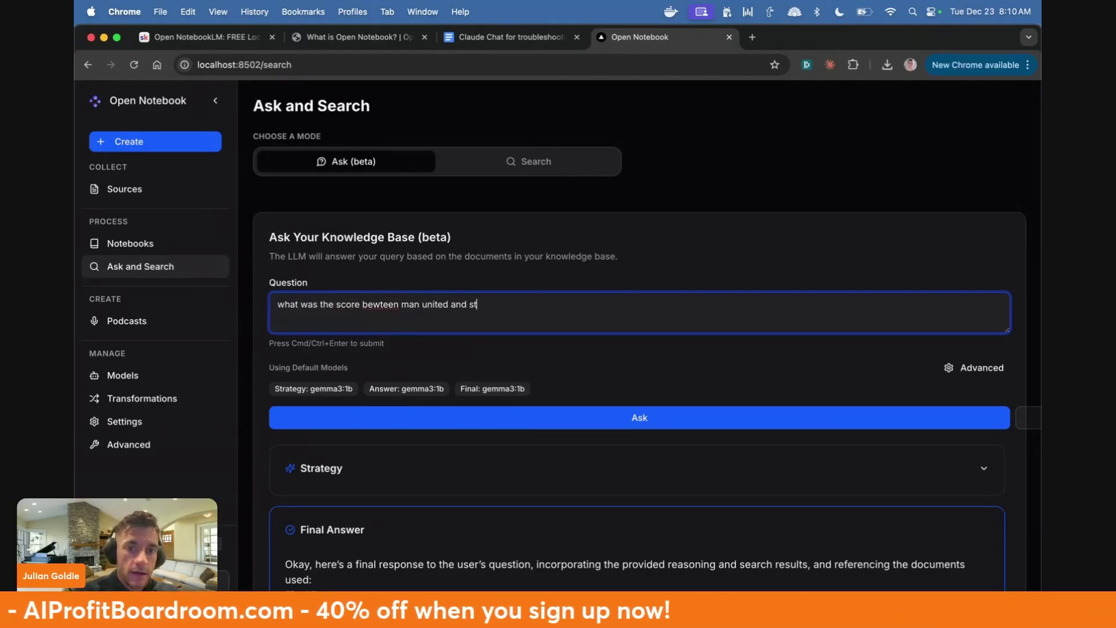
key(BackSpace)
key(BackSpace)
key(BackSpace)
text(aston villa)
click(620, 419)
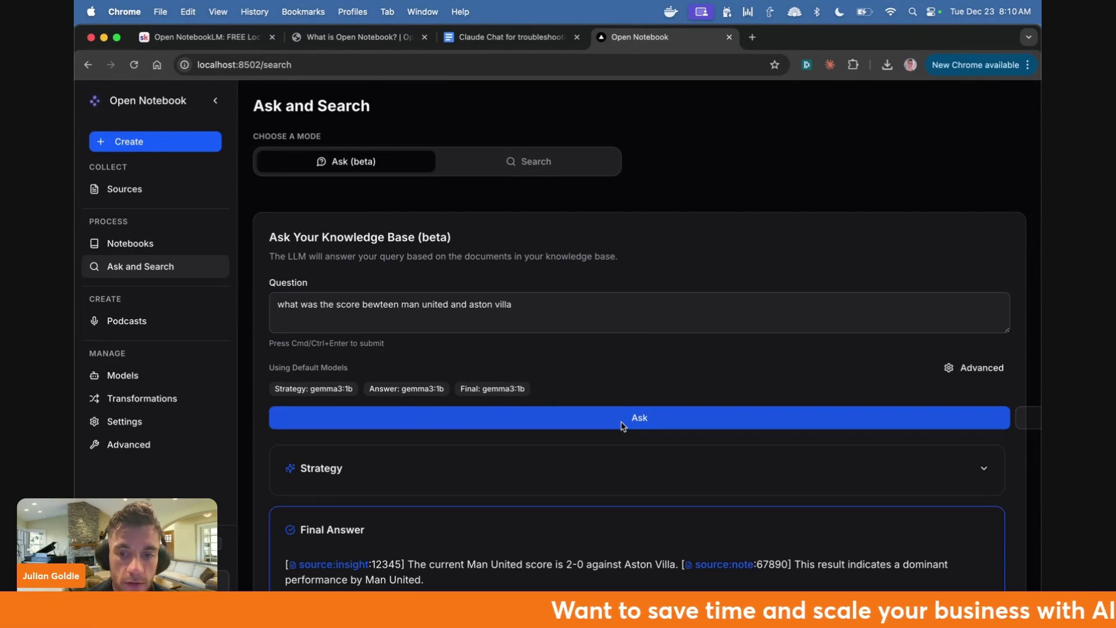
- Look at the TEWT notebook and the Podcasts page, previewing new-episode generation, then return to Notebooks
click(168, 242)
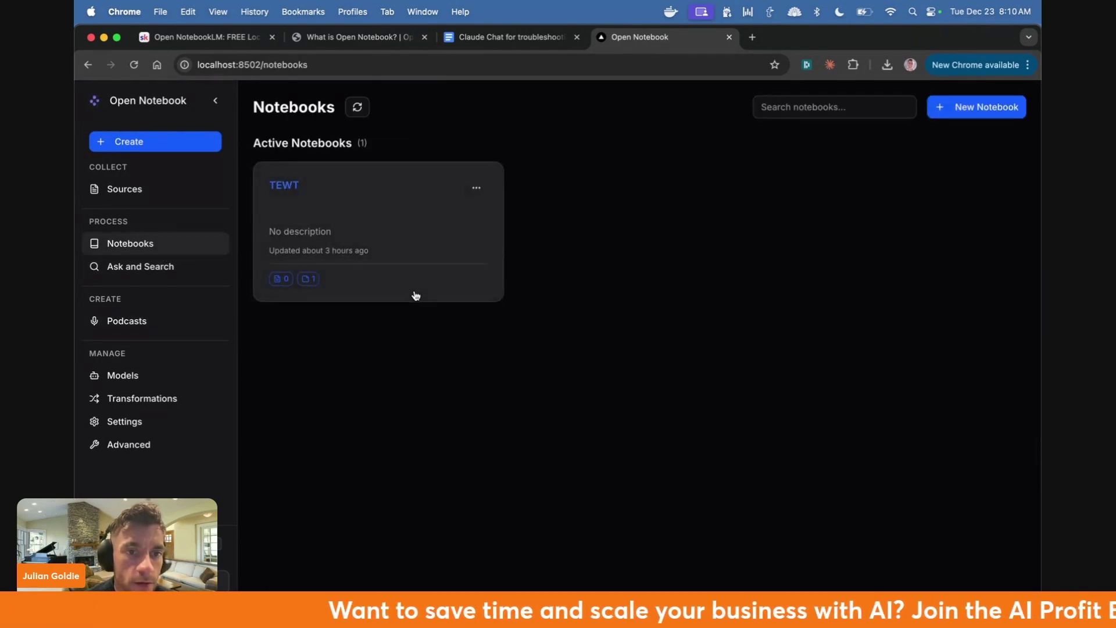
click(373, 250)
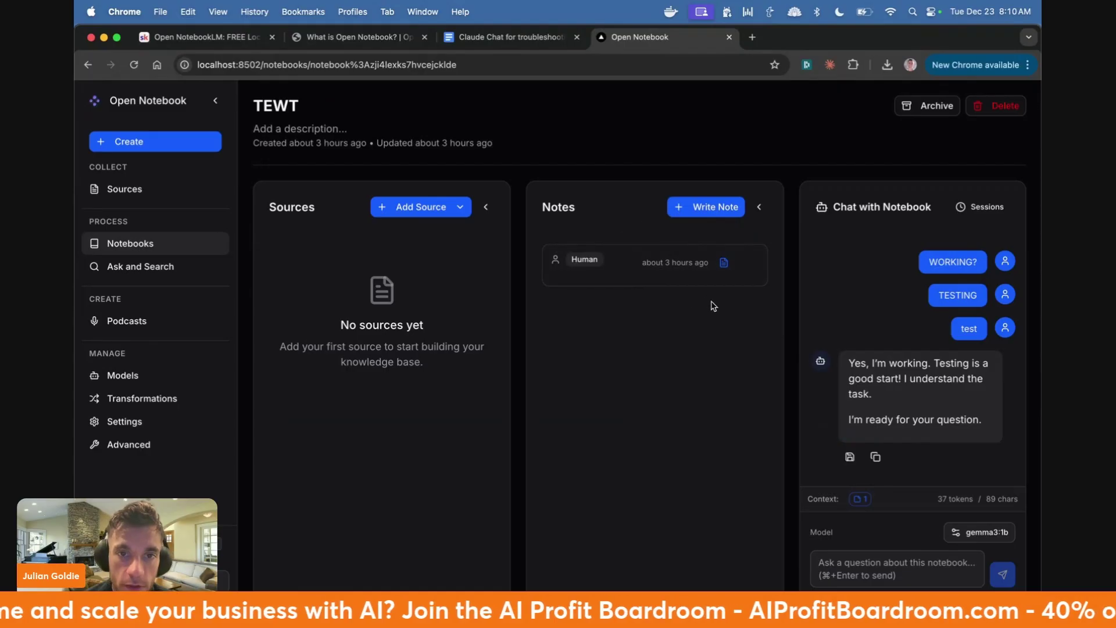
click(122, 322)
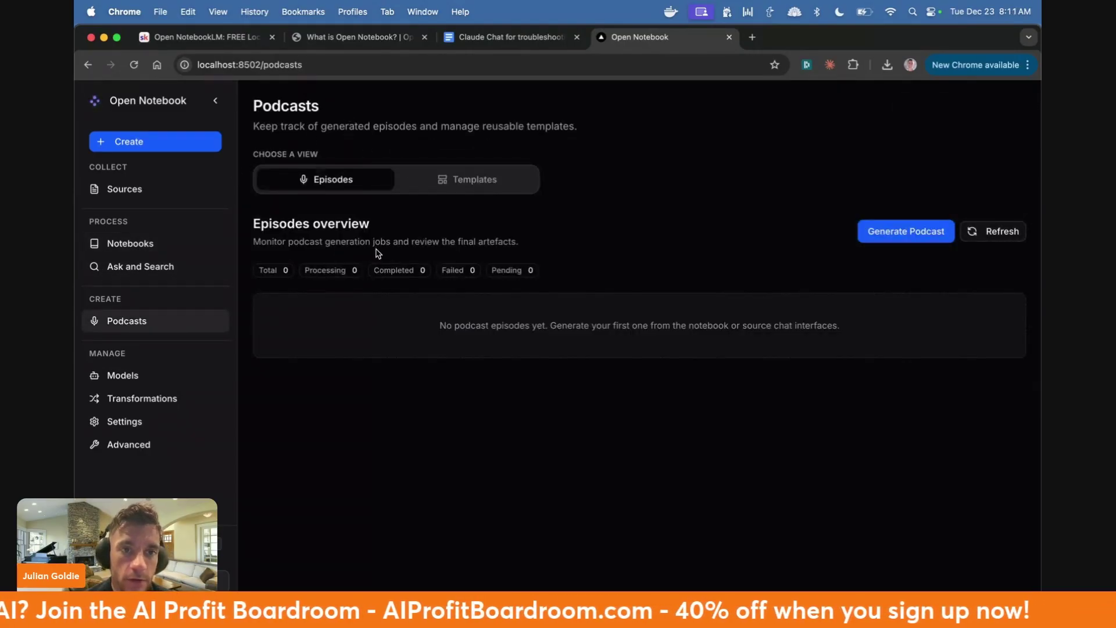
drag(400, 319, 815, 320)
click(906, 231)
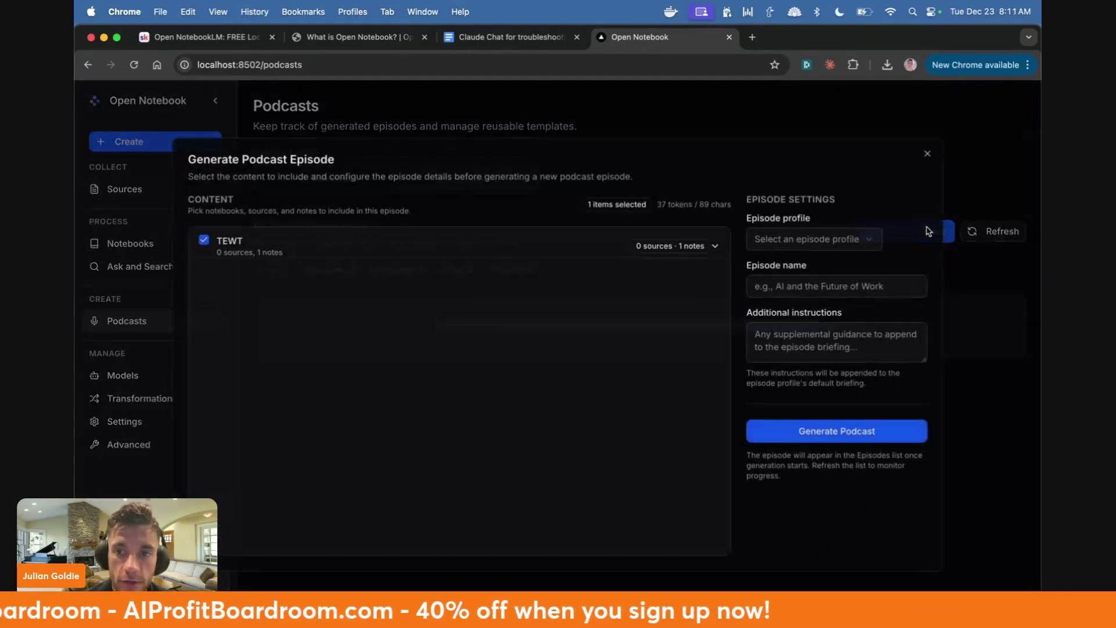
click(930, 164)
click(131, 243)
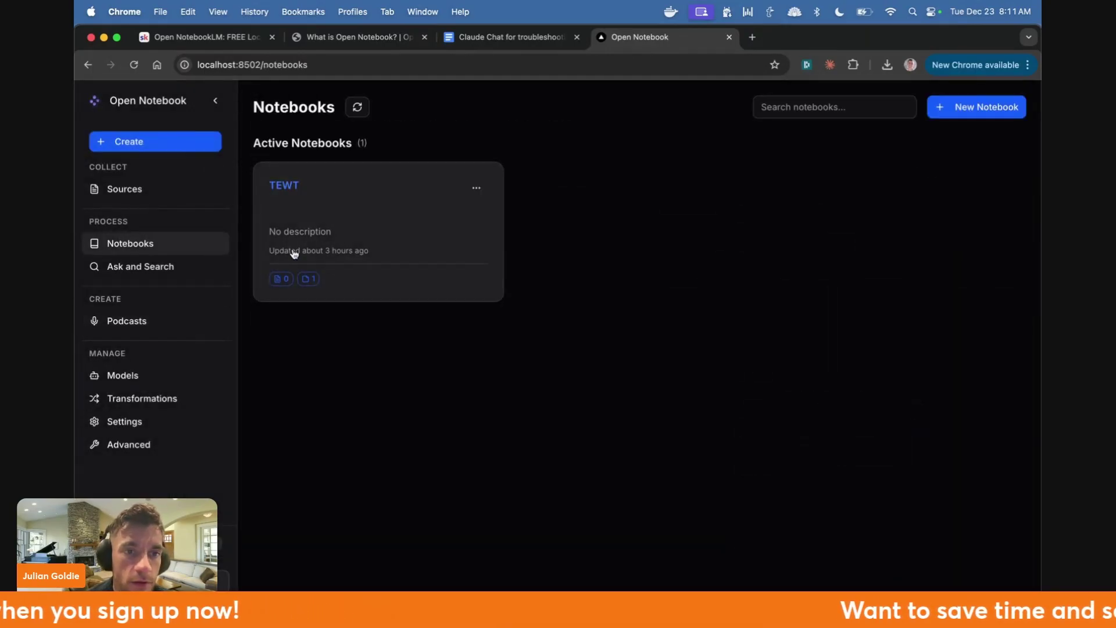
- Delete the TEWT notebook
click(480, 183)
click(452, 236)
click(687, 381)
- Create a new notebook named Sales SOP and open it
click(995, 108)
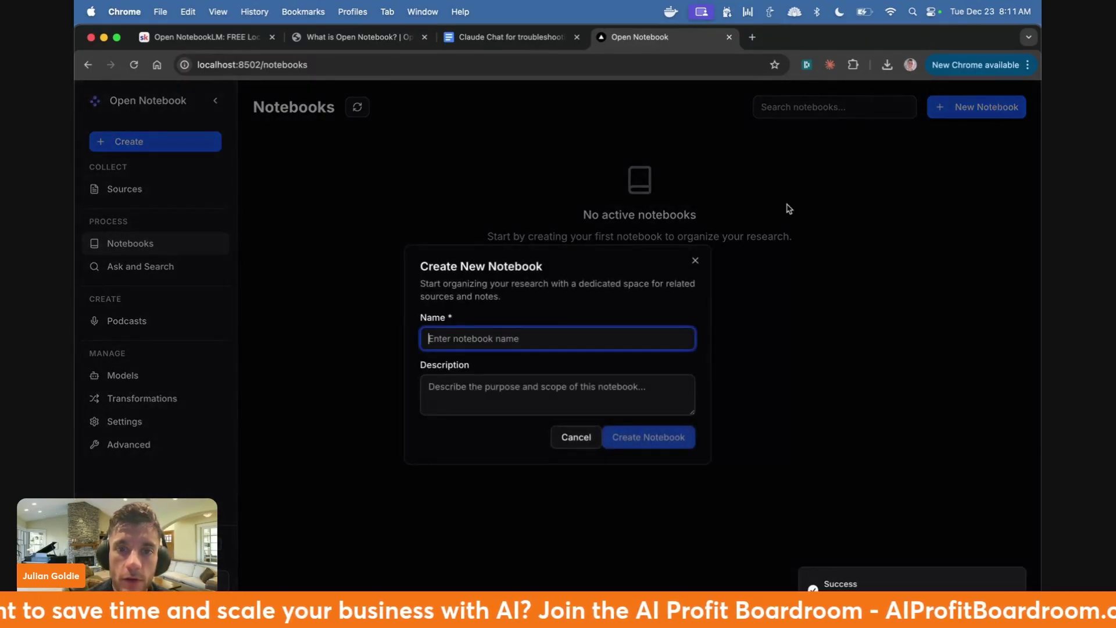
text(Sales SOP)
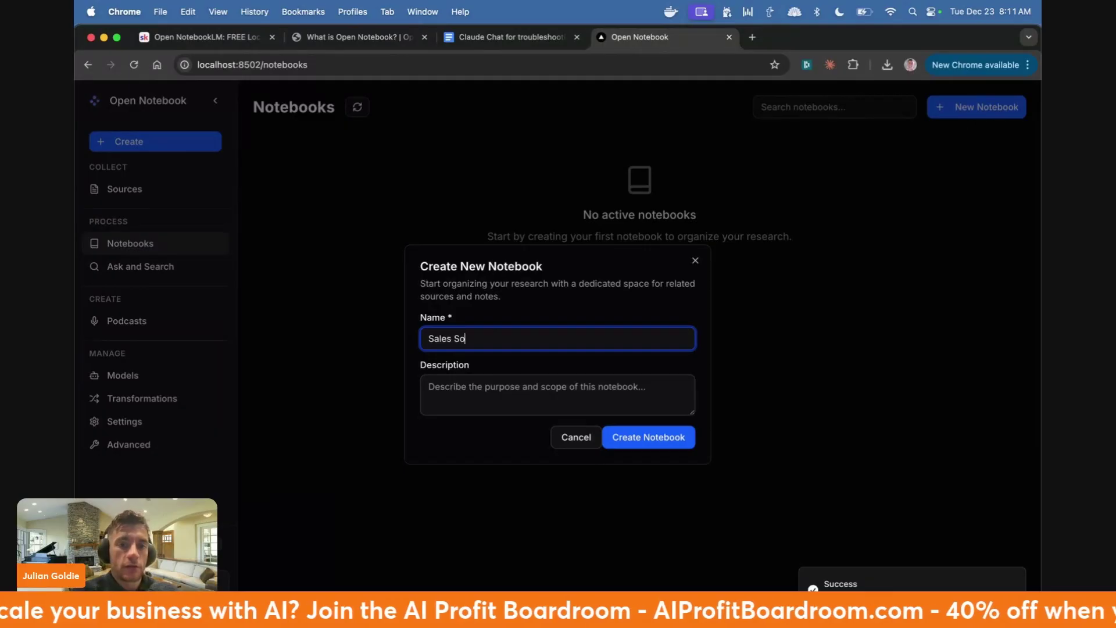
click(648, 444)
click(341, 225)
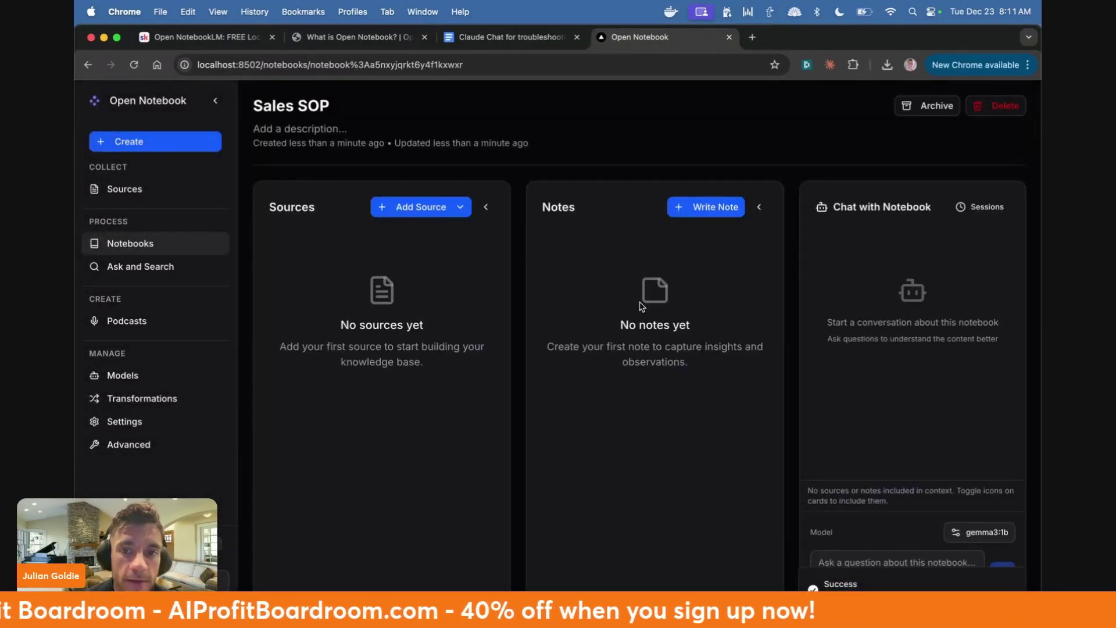
- Start adding a new file-upload source, checking the Sales Training - Sales SOP Google Doc in another tab
click(407, 207)
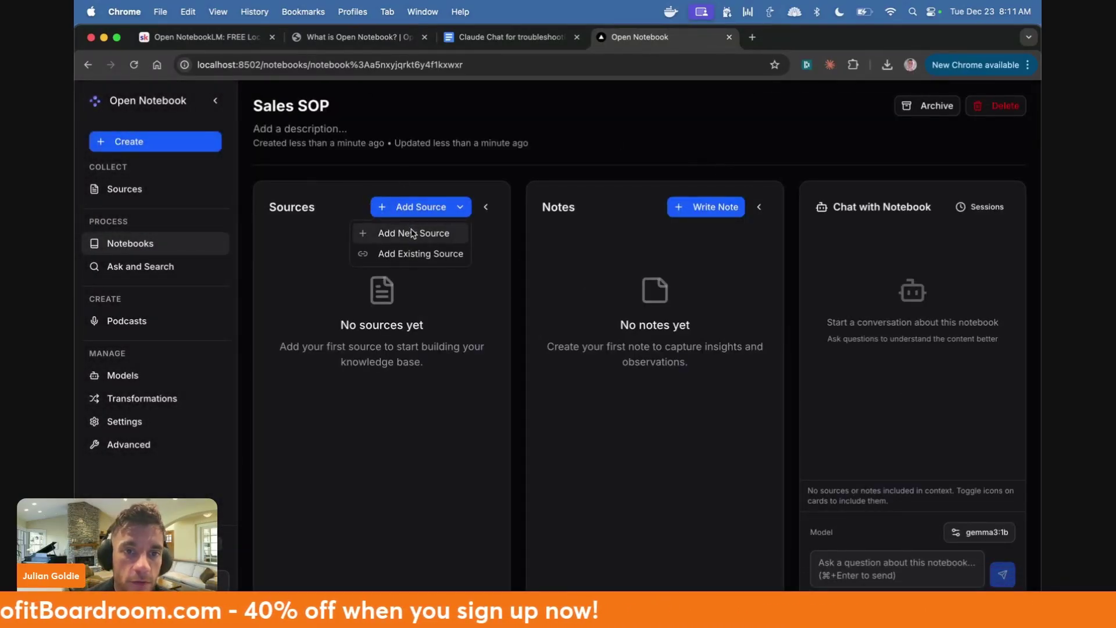
click(412, 233)
click(562, 319)
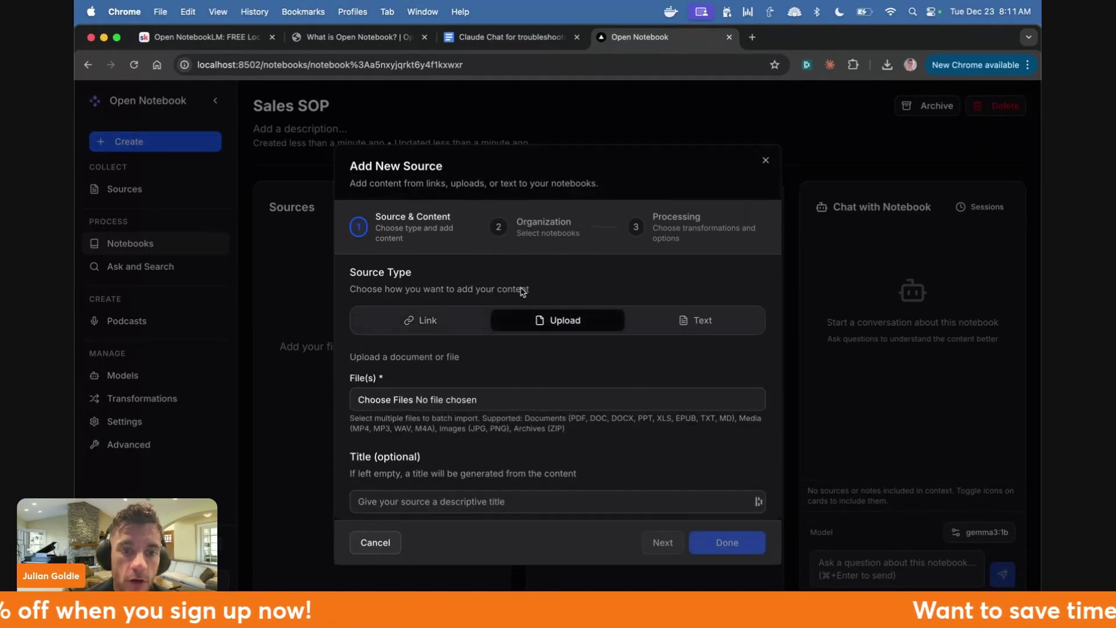
key(super+t)
text(sales)
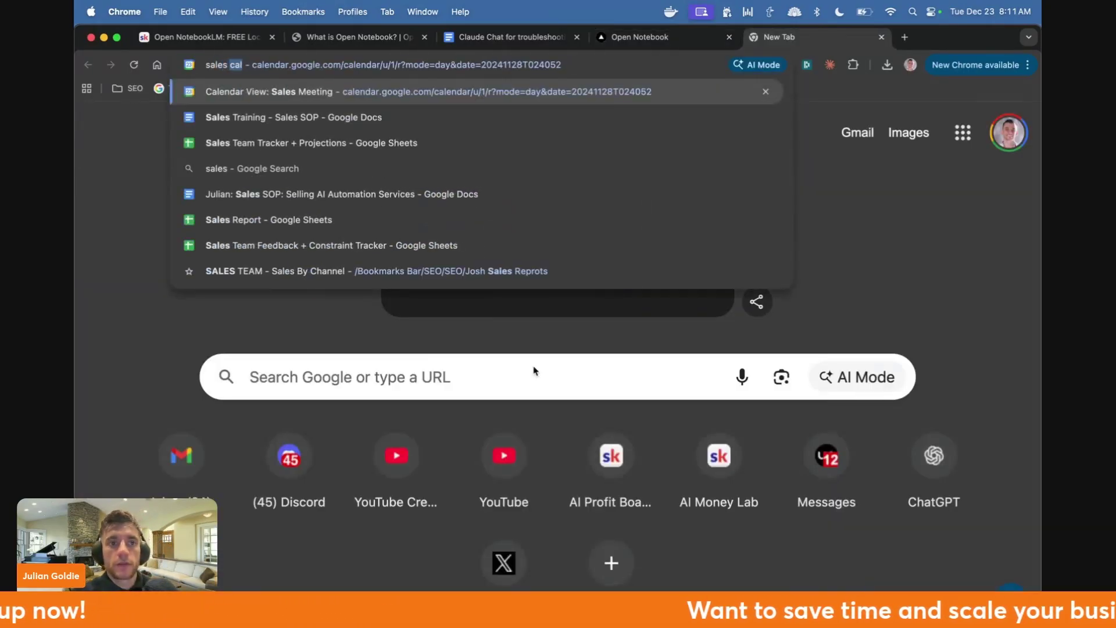
click(174, 117)
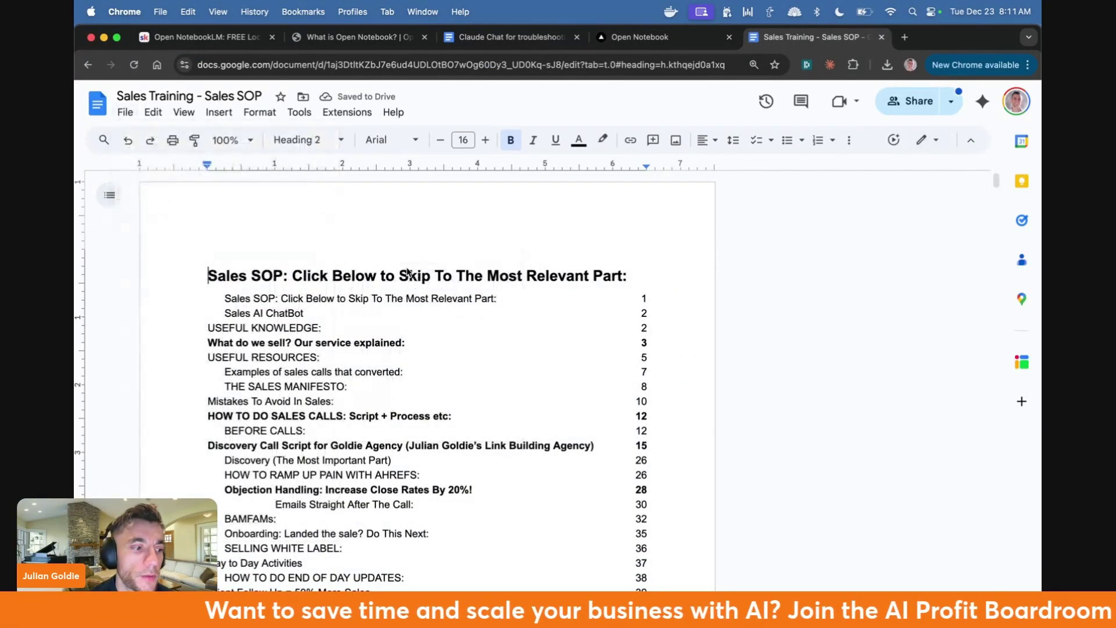
click(636, 37)
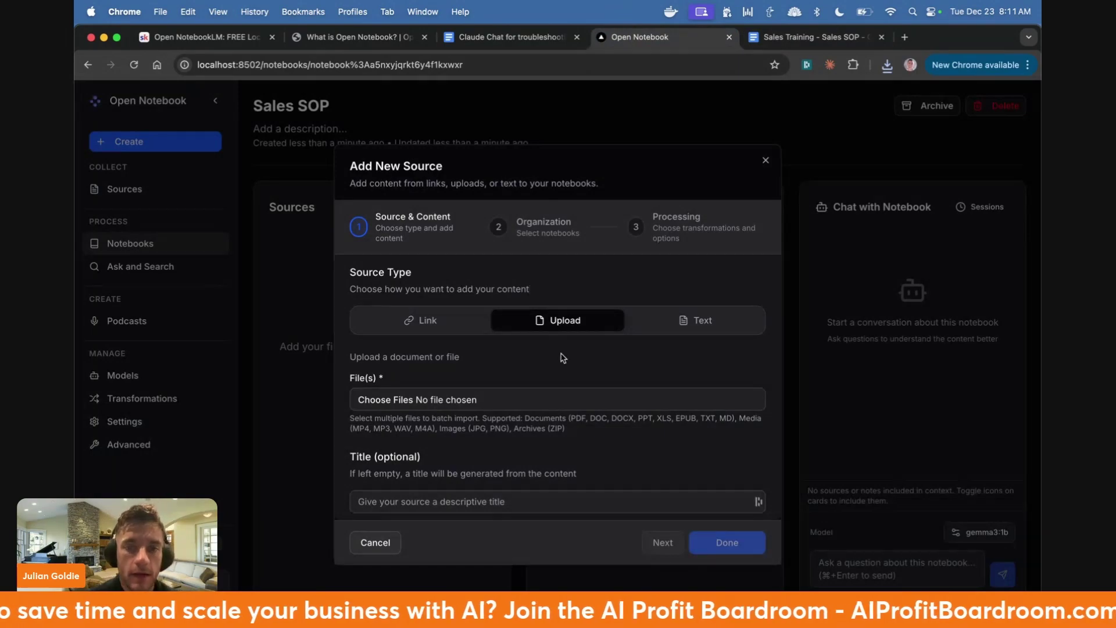
- Upload Sales Training - Sales SOP.docx as the notebook's source
click(447, 400)
scroll(447, 378, down, 2)
scroll(447, 349, up, 6)
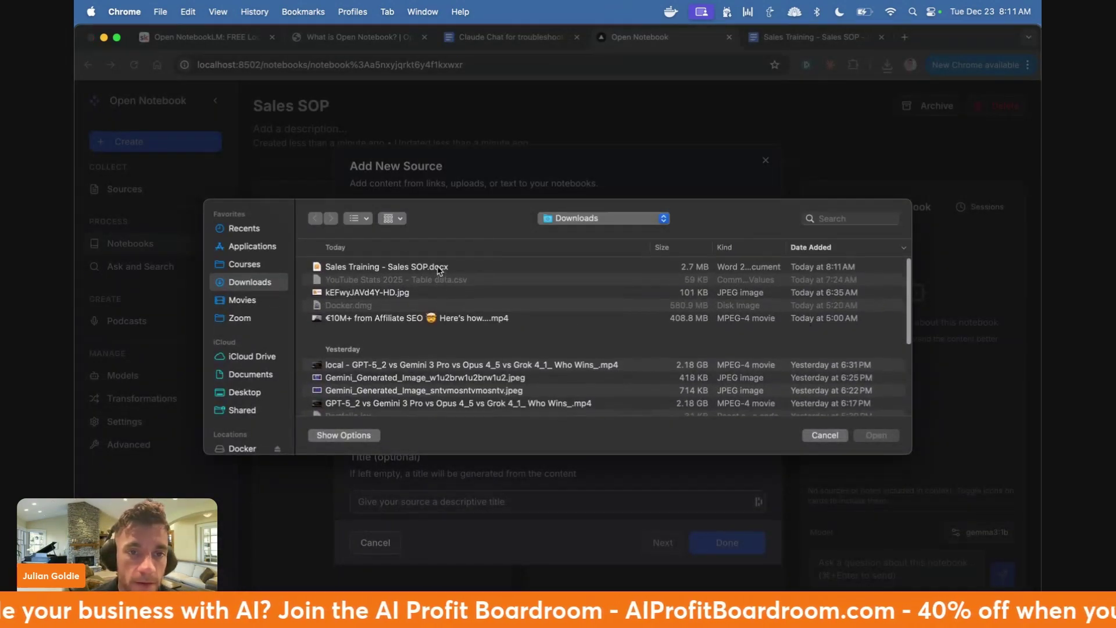
double_click(439, 267)
scroll(434, 364, down, 1)
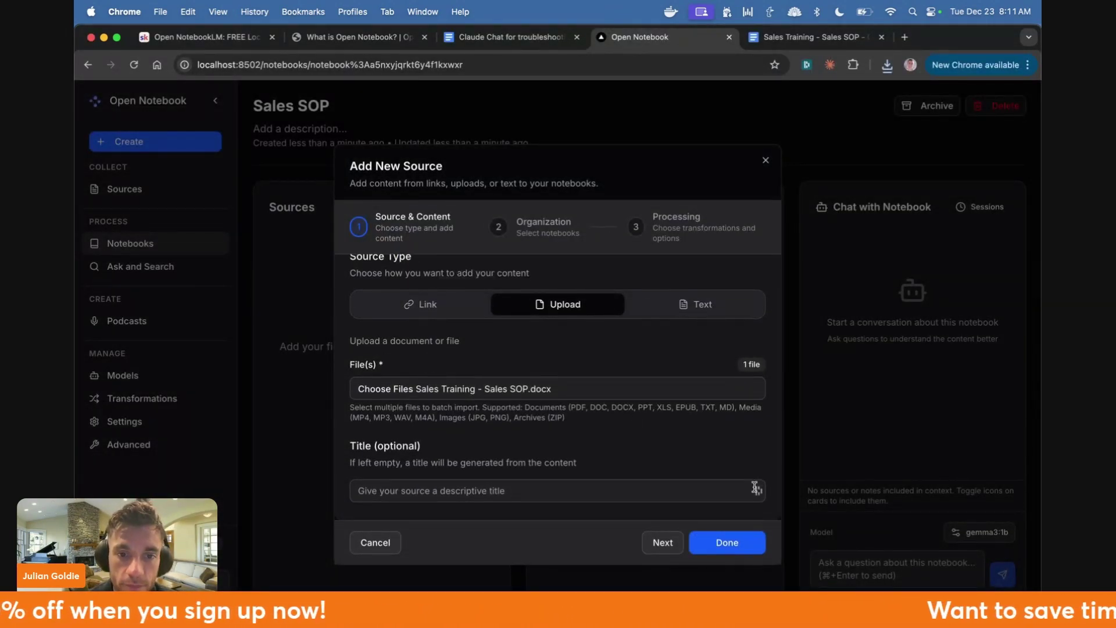
click(747, 549)
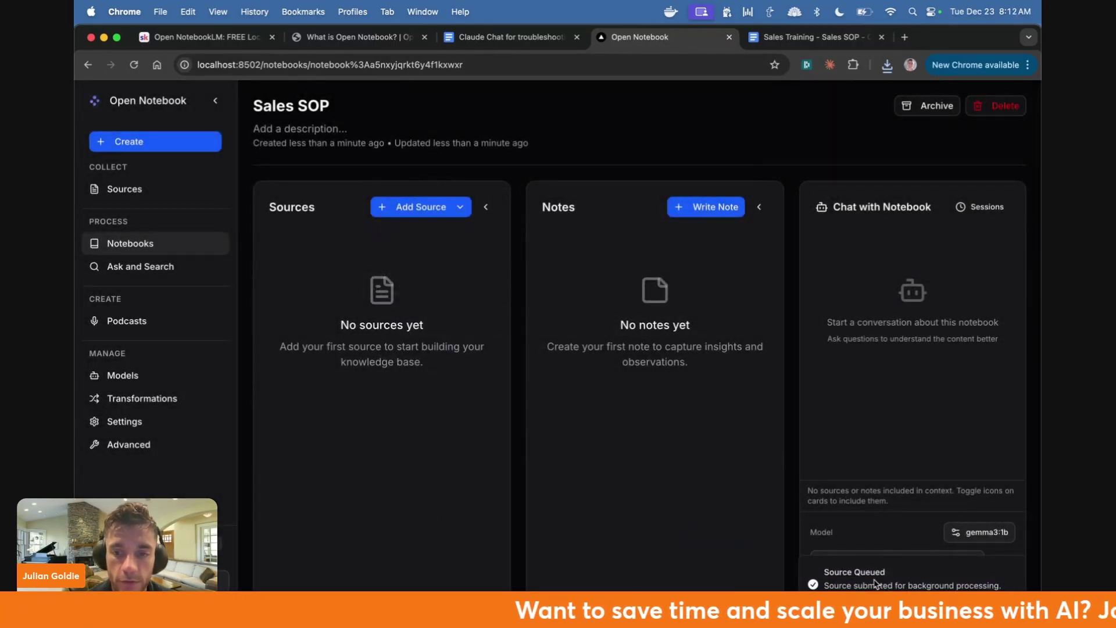
drag(829, 574, 839, 574)
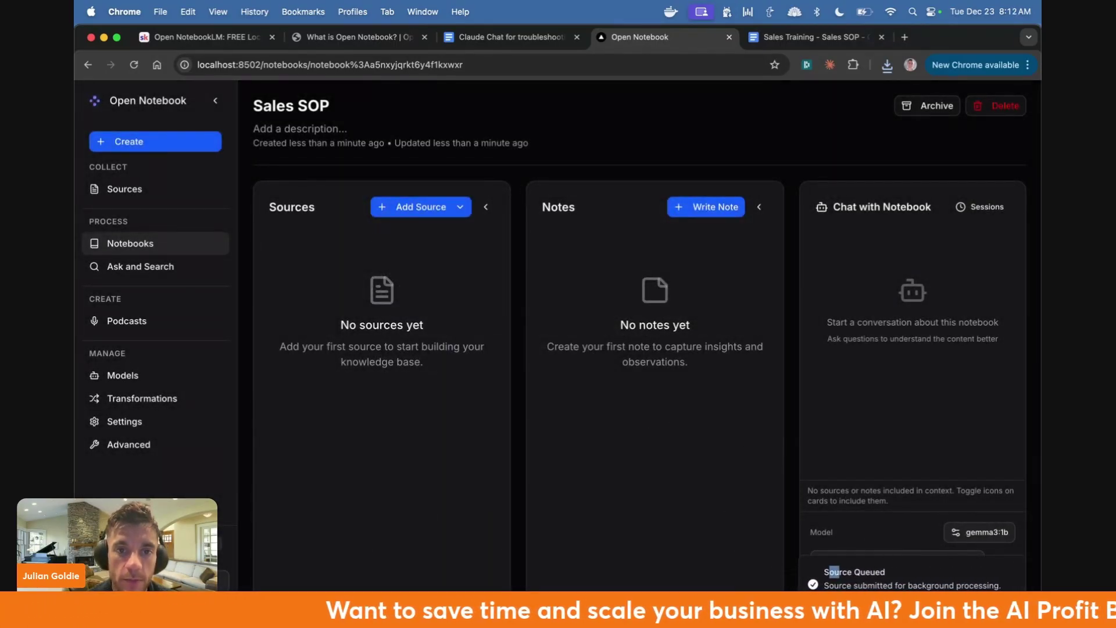
click(164, 267)
- Open the Sales SOP notebook, then the All Sources list
click(130, 243)
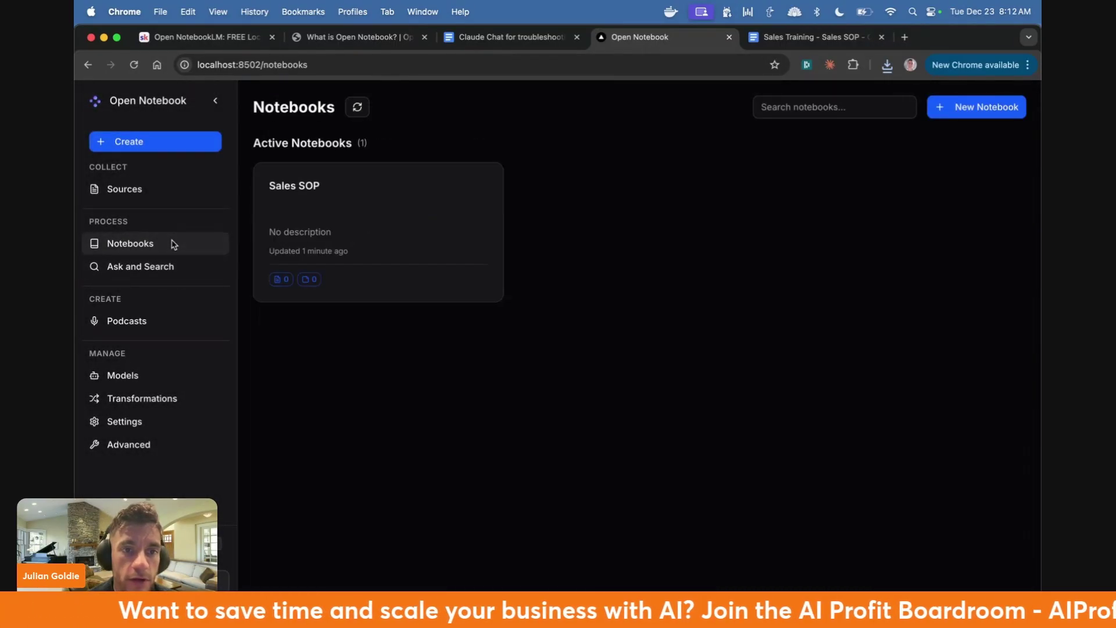
click(451, 291)
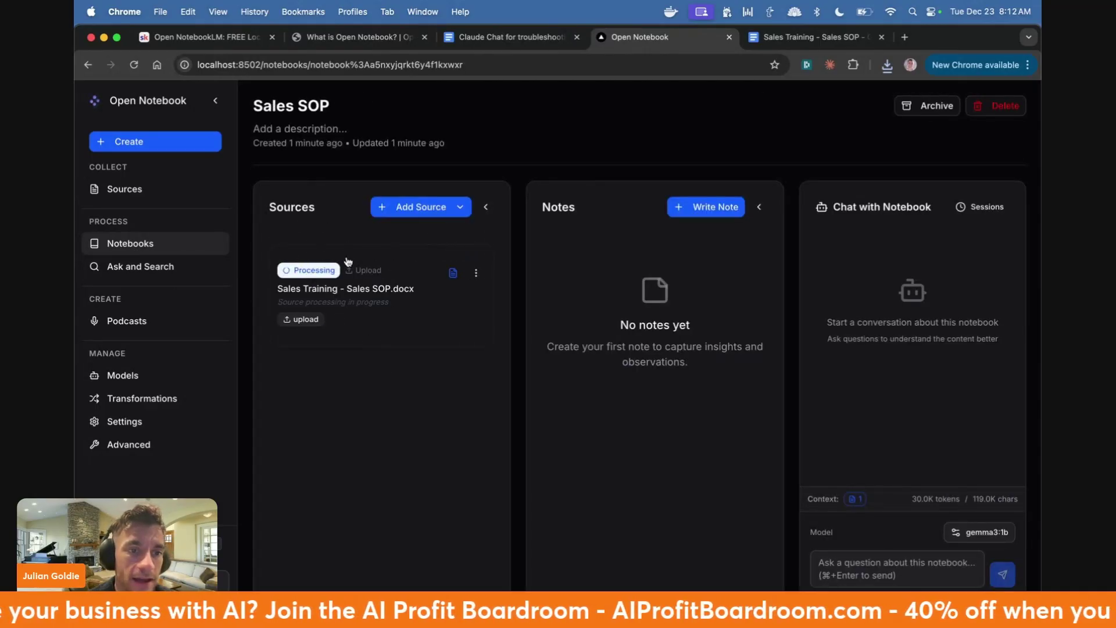
click(129, 189)
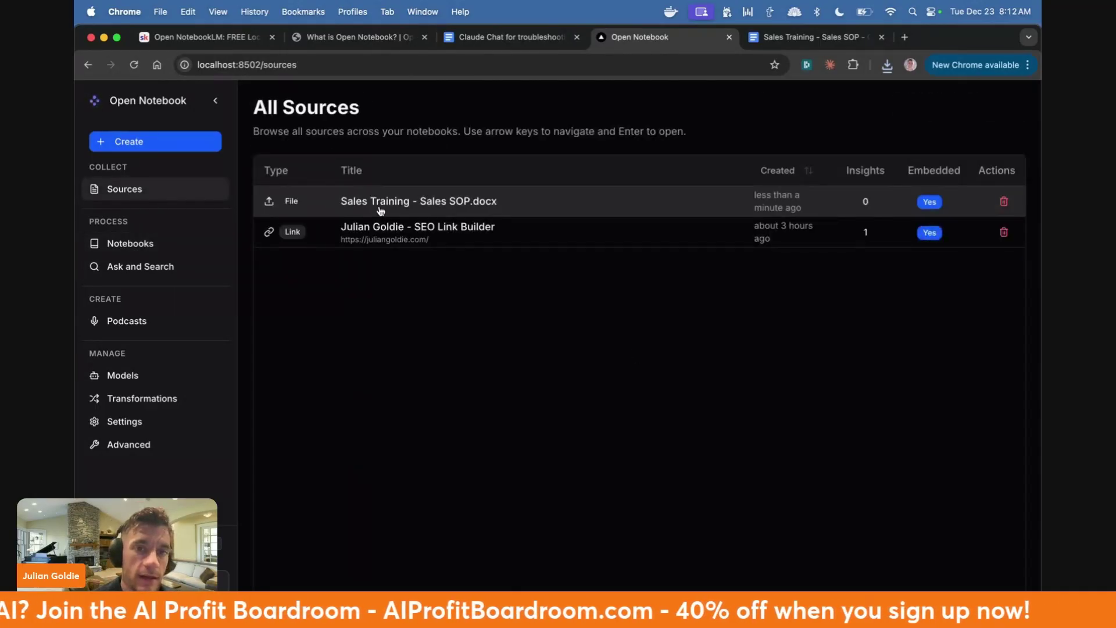
- Inspect the SEO link-builder website source and its URL, then return to All Sources
click(454, 236)
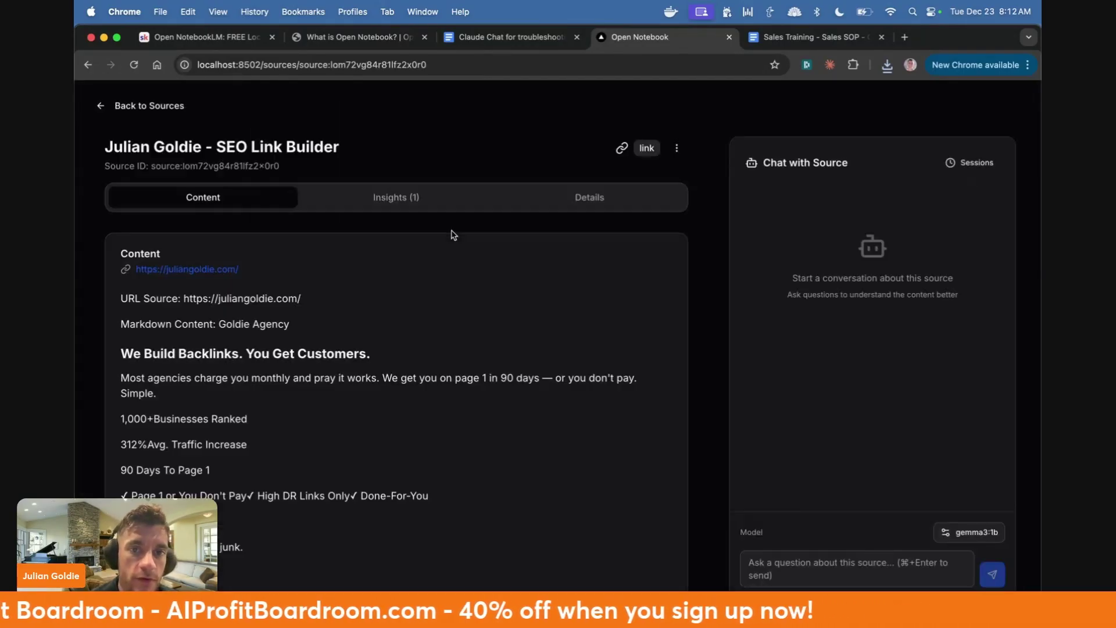
scroll(491, 391, down, 15)
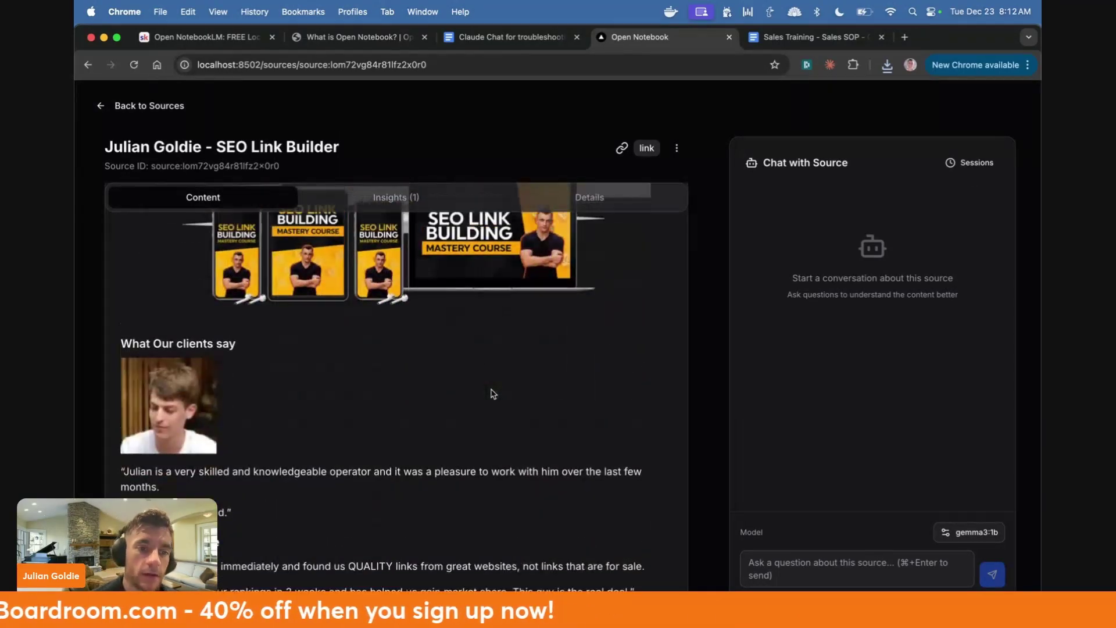
scroll(493, 393, up, 15)
drag(114, 252, 264, 273)
triple_click(251, 272)
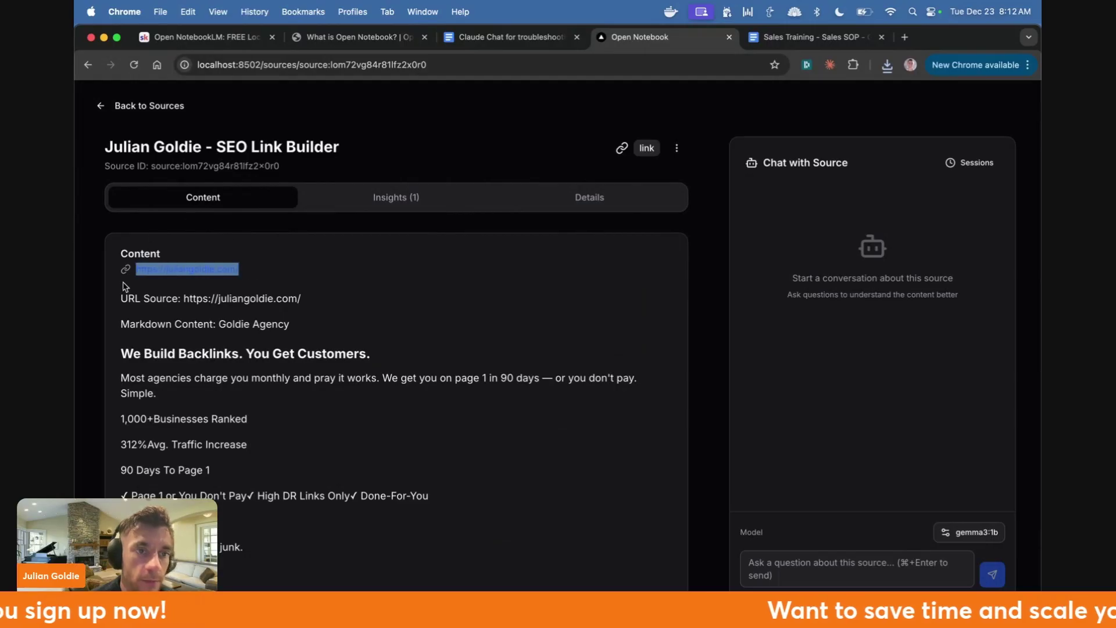
scroll(221, 318, down, 15)
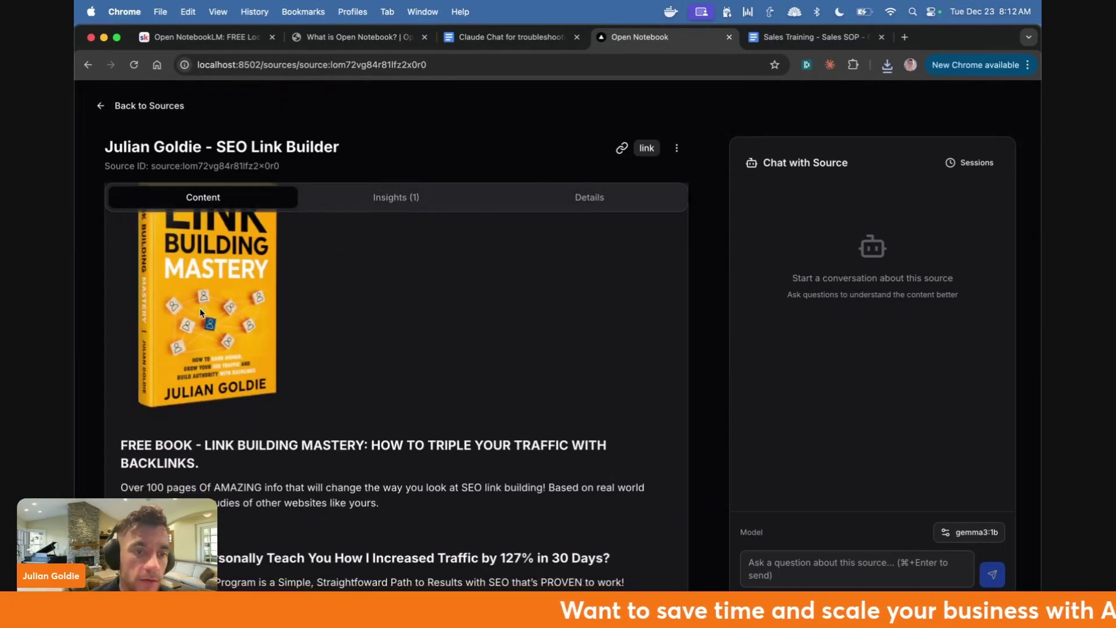
scroll(202, 313, down, 15)
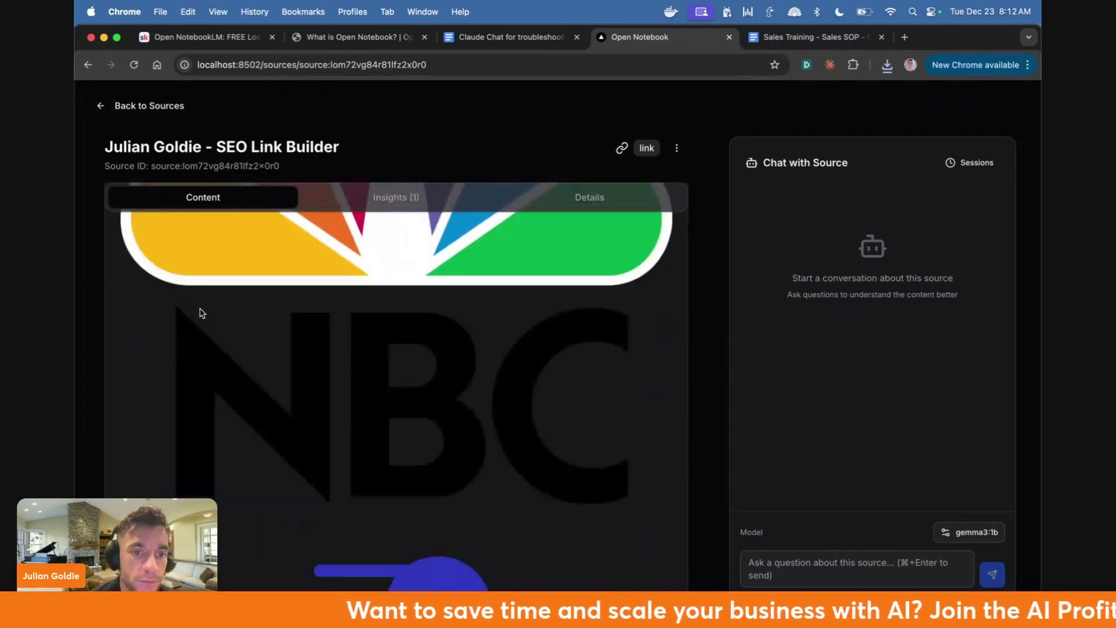
scroll(203, 320, down, 15)
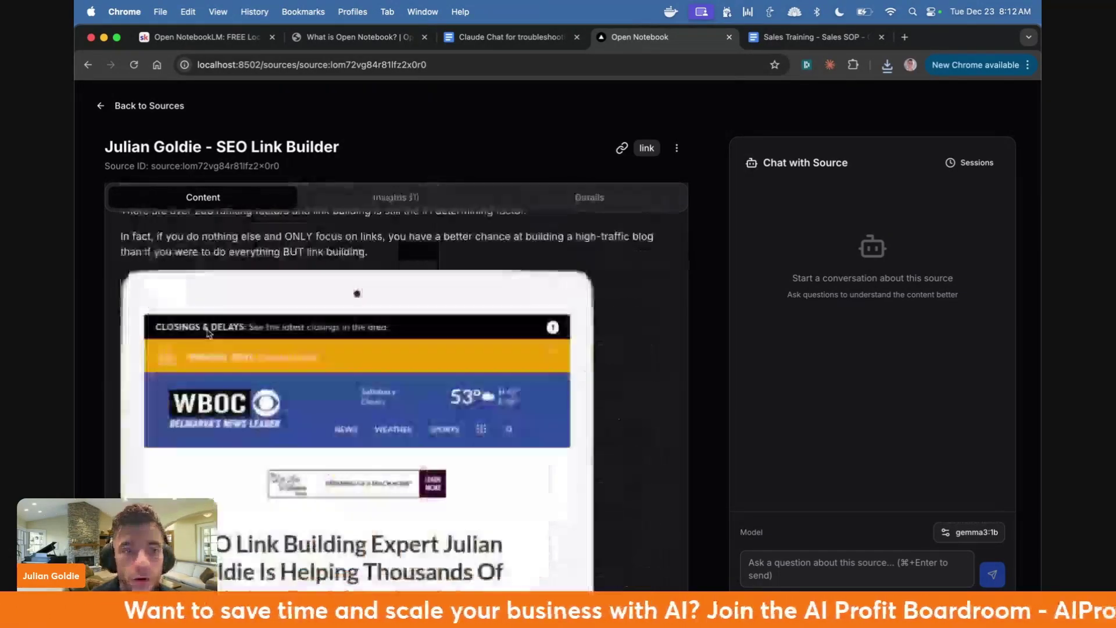
scroll(207, 331, up, 20)
click(113, 107)
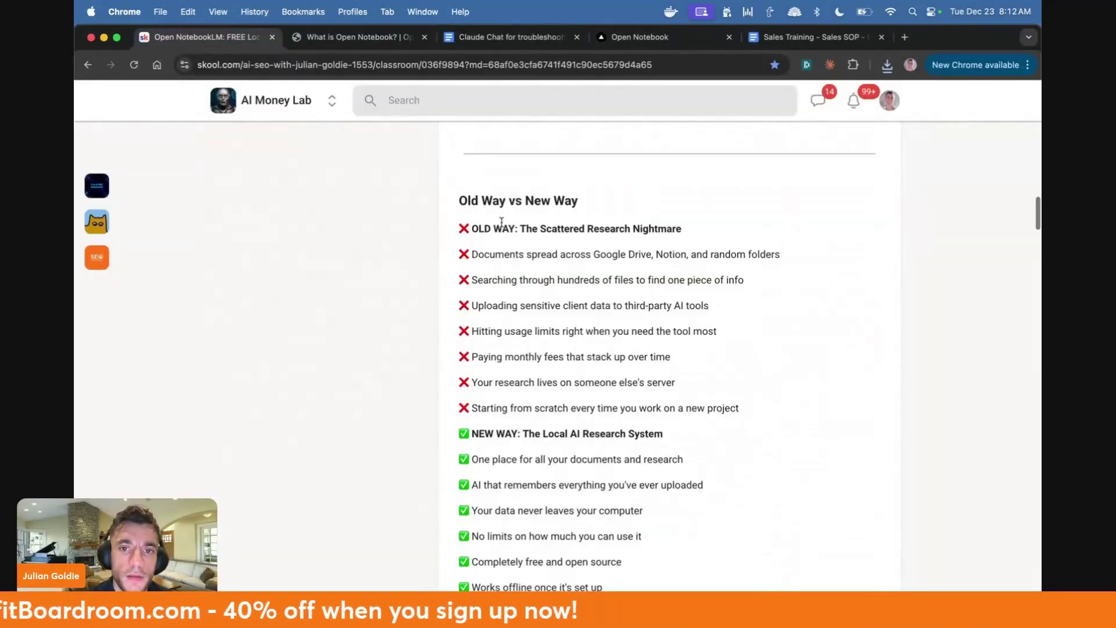
- On the Skool lesson, zoom to about 125% and highlight the first OLD WAY lines about scattered documents and file searching
click(226, 42)
drag(457, 228, 707, 219)
scroll(708, 219, down, 2)
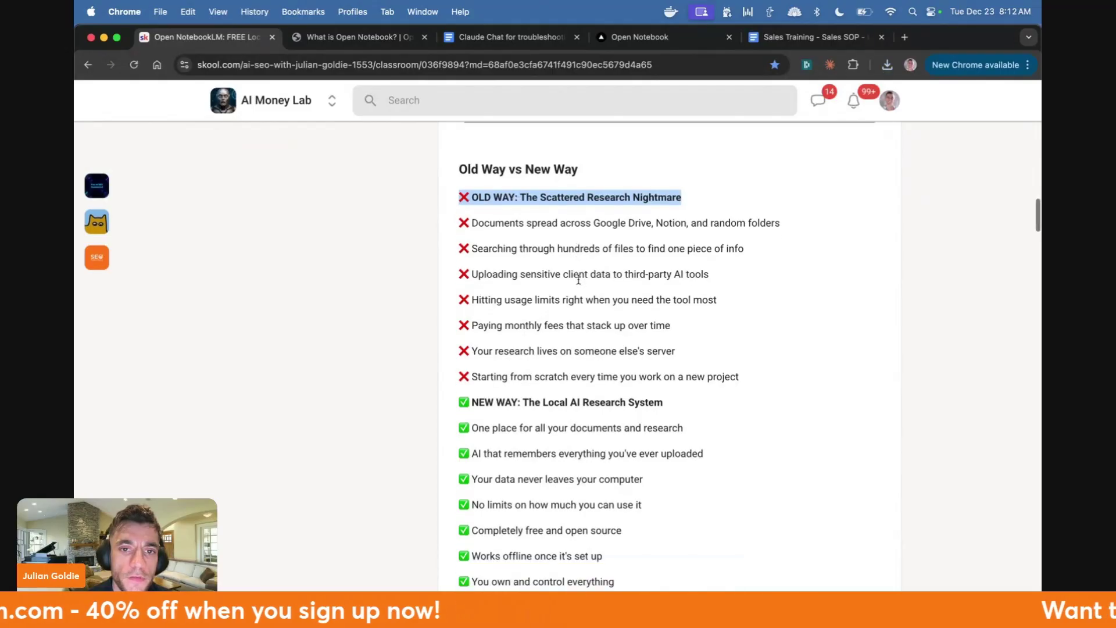
key(super+equal)
key(super+equal)
click(437, 233)
drag(437, 232, 861, 239)
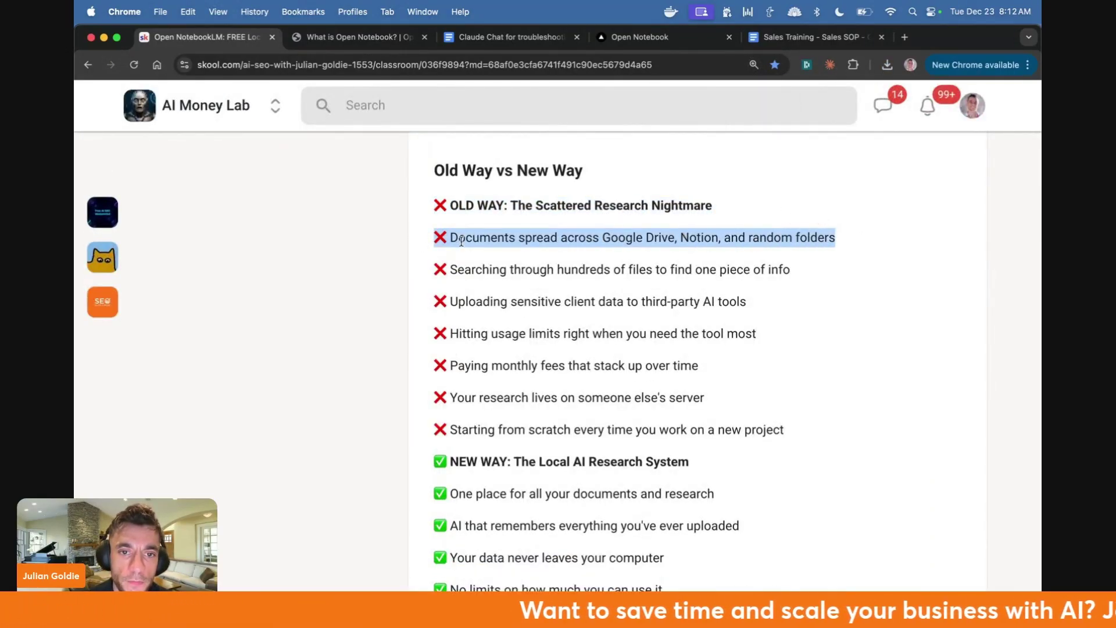
triple_click(484, 267)
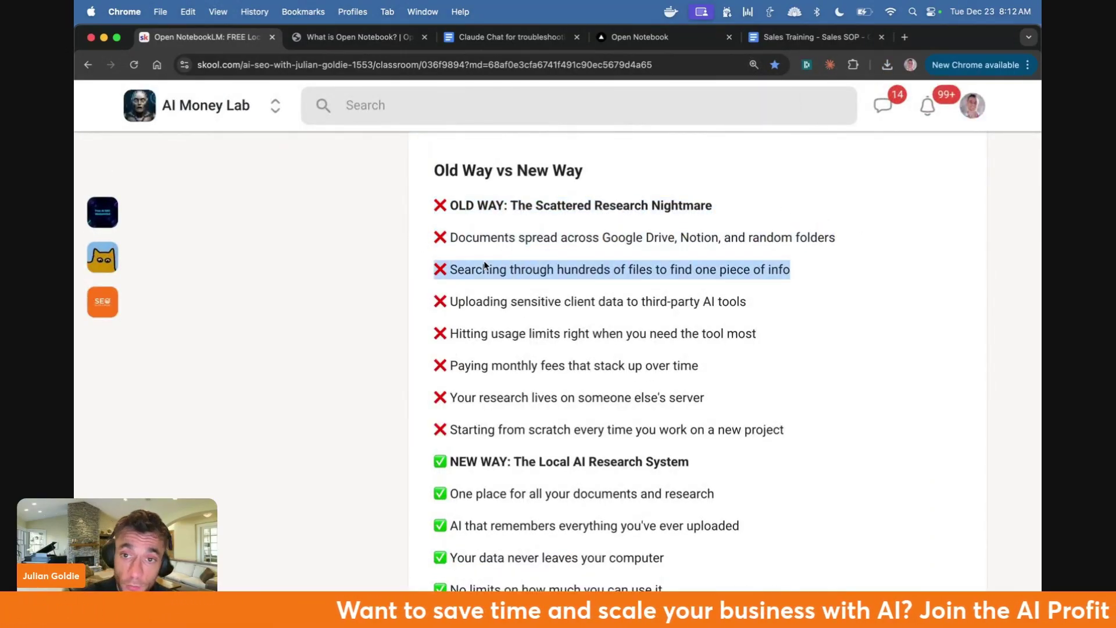
scroll(486, 268, down, 3)
- Highlight the remaining OLD WAY lines: sensitive client data, usage limits, monthly fees, someone else's server, starting from scratch
triple_click(513, 223)
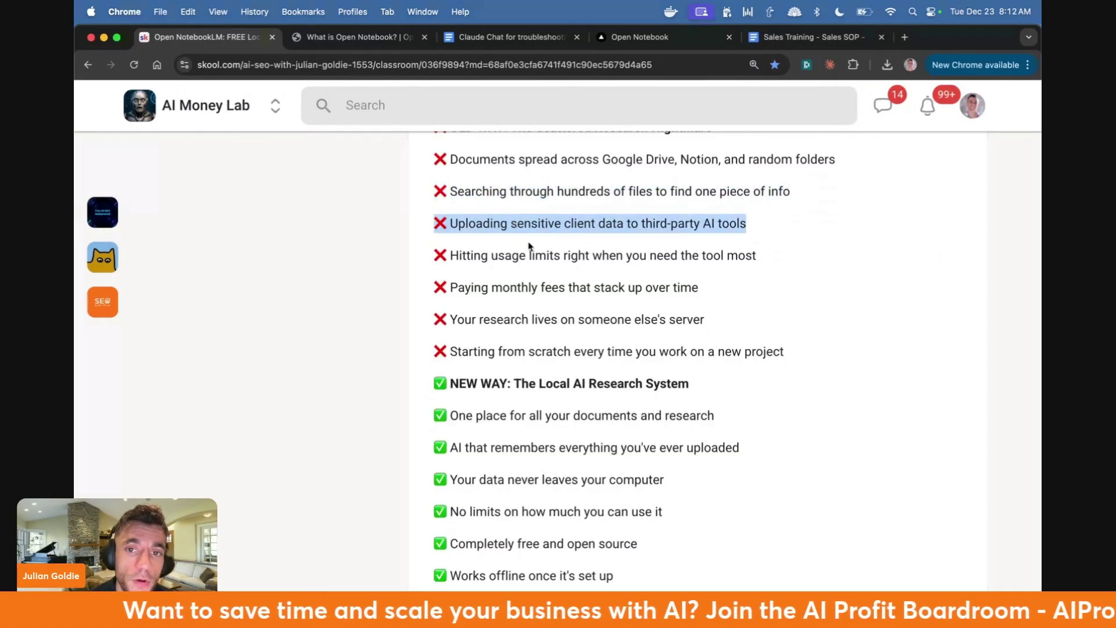
scroll(529, 247, up, 2)
drag(436, 272, 773, 283)
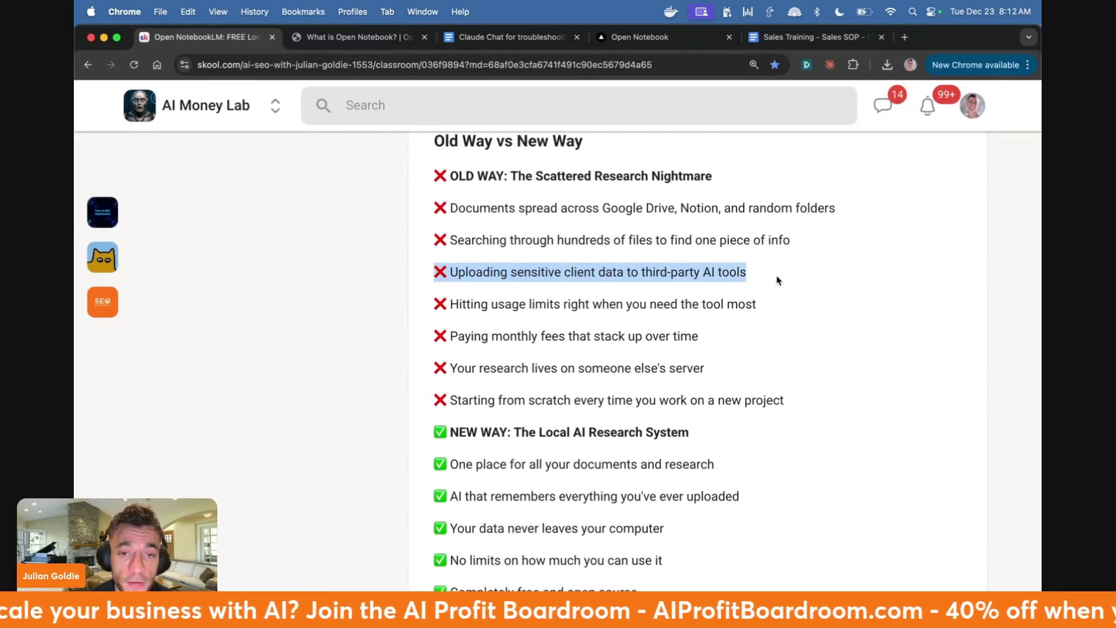
drag(429, 311, 842, 308)
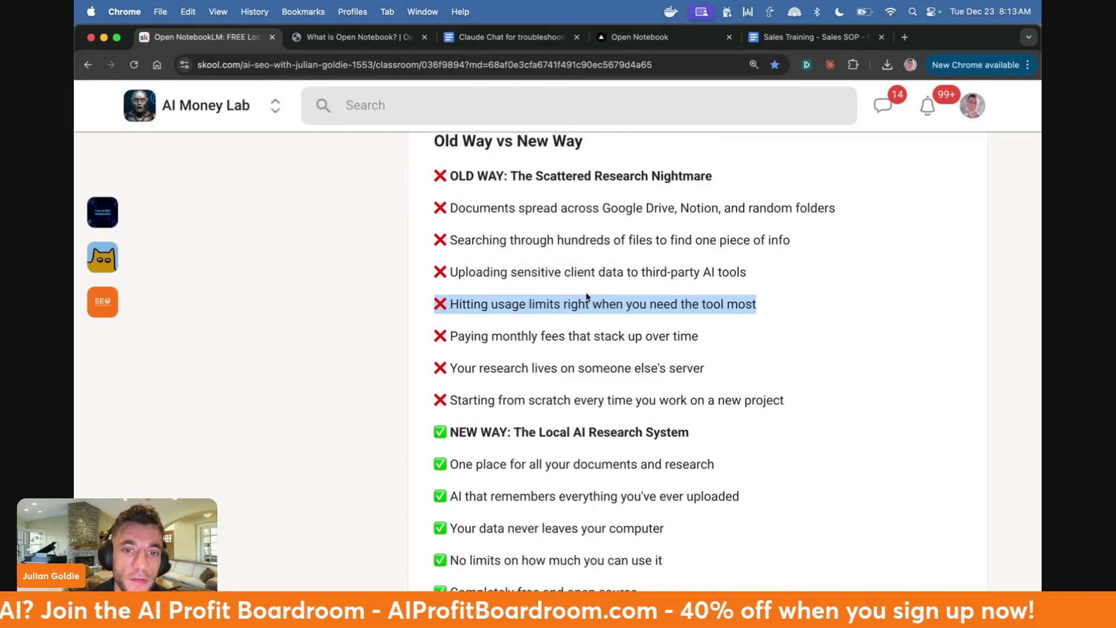
drag(433, 337, 700, 337)
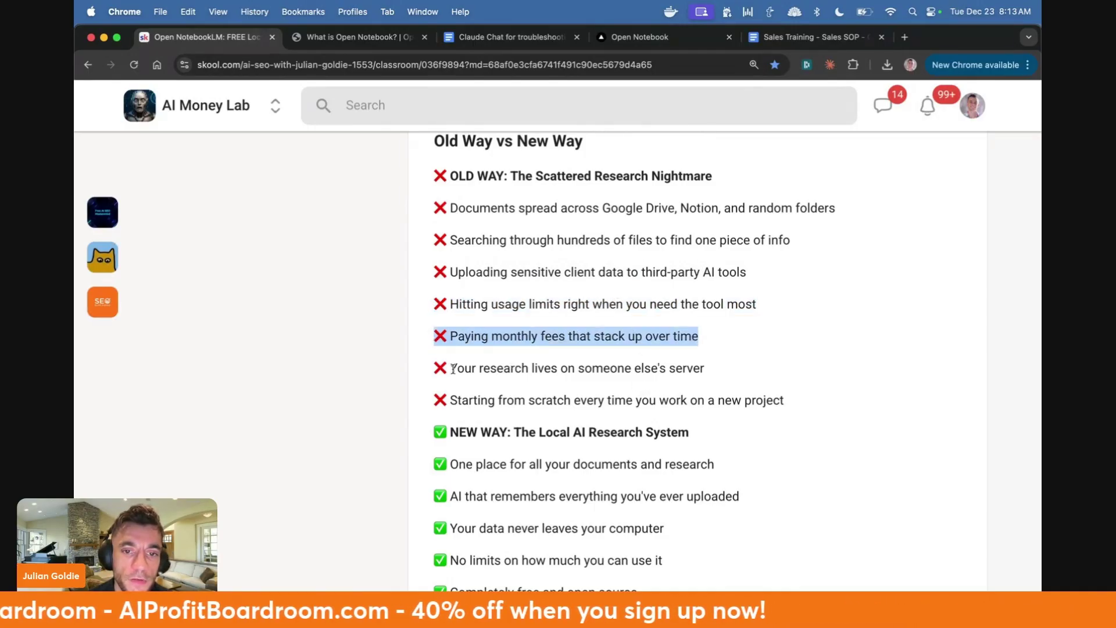
drag(432, 371, 704, 368)
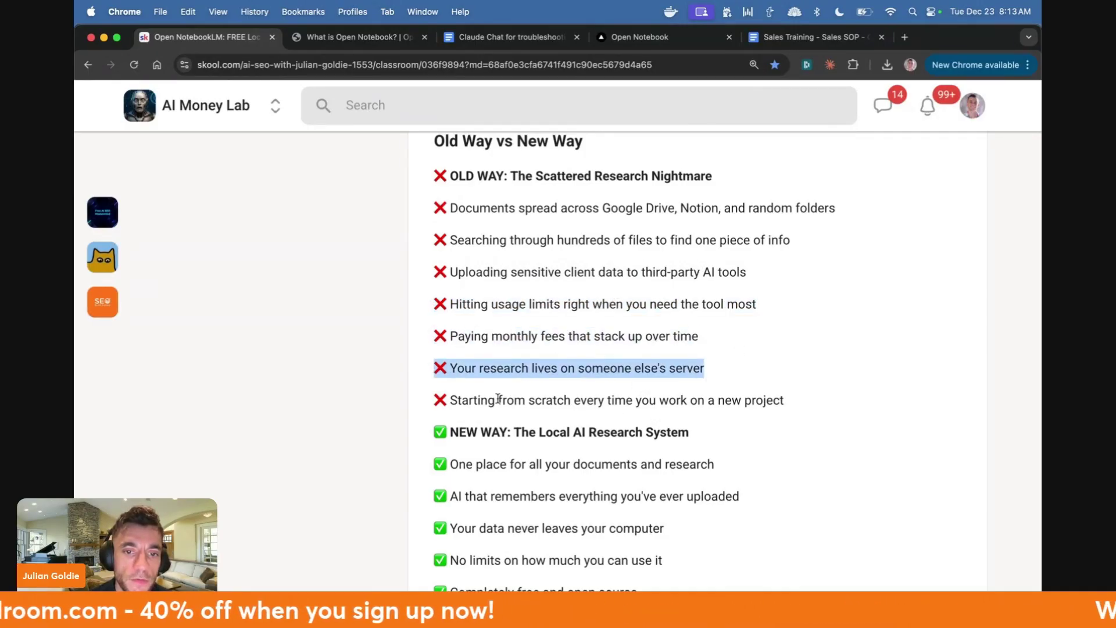
drag(426, 405, 754, 420)
- Highlight the eight new-way benefits, from 'One place for all documents' to 'You own and control everything'
scroll(717, 428, down, 5)
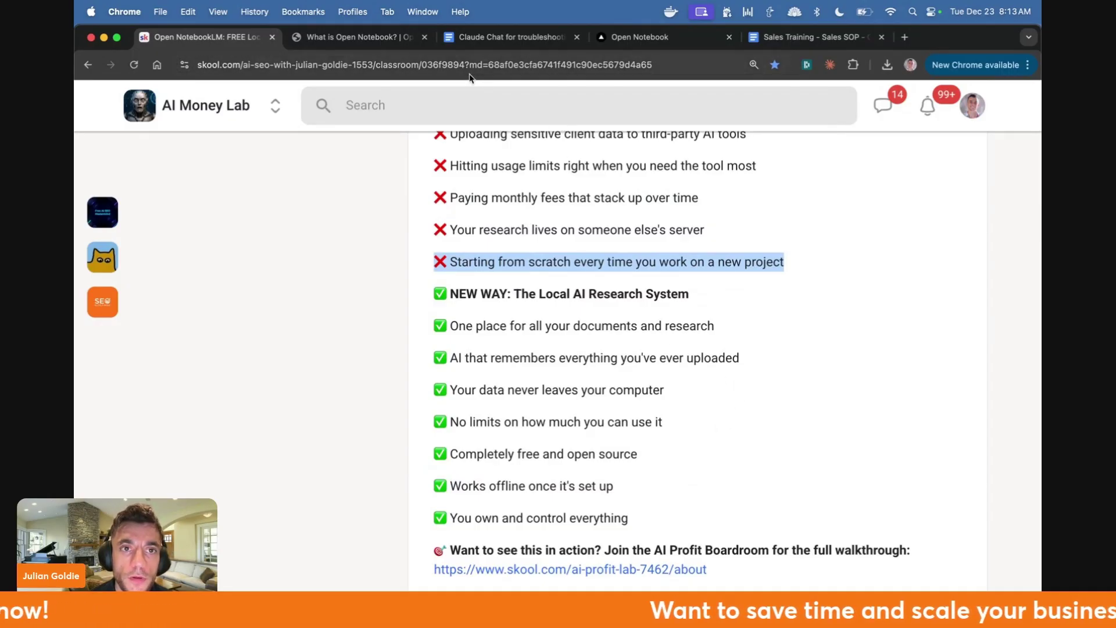
drag(438, 325, 760, 326)
drag(436, 358, 745, 359)
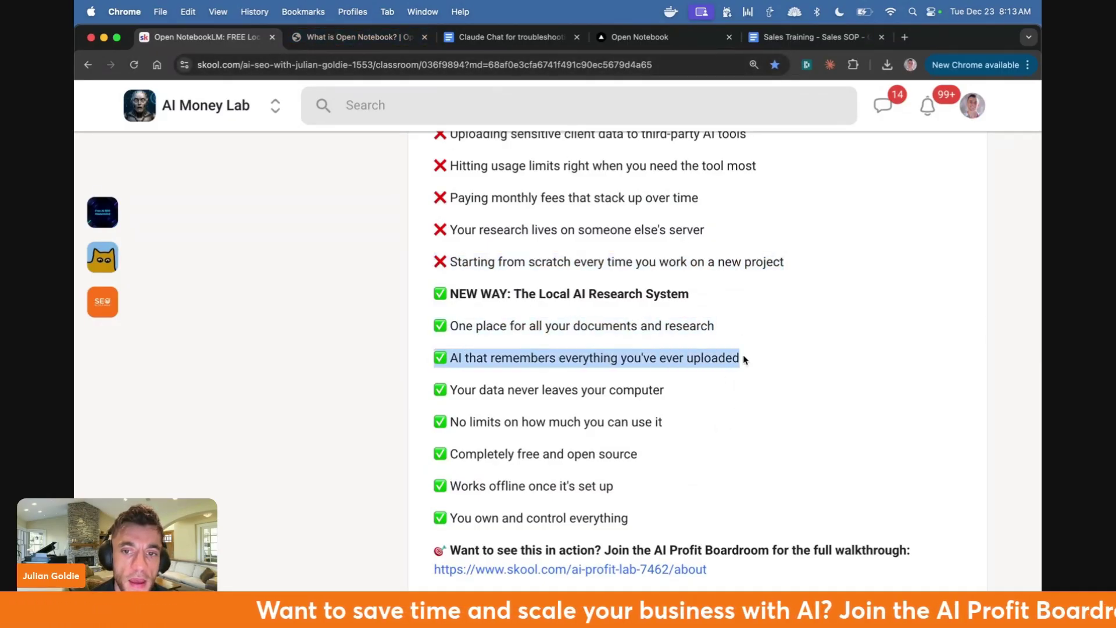
drag(433, 389, 691, 396)
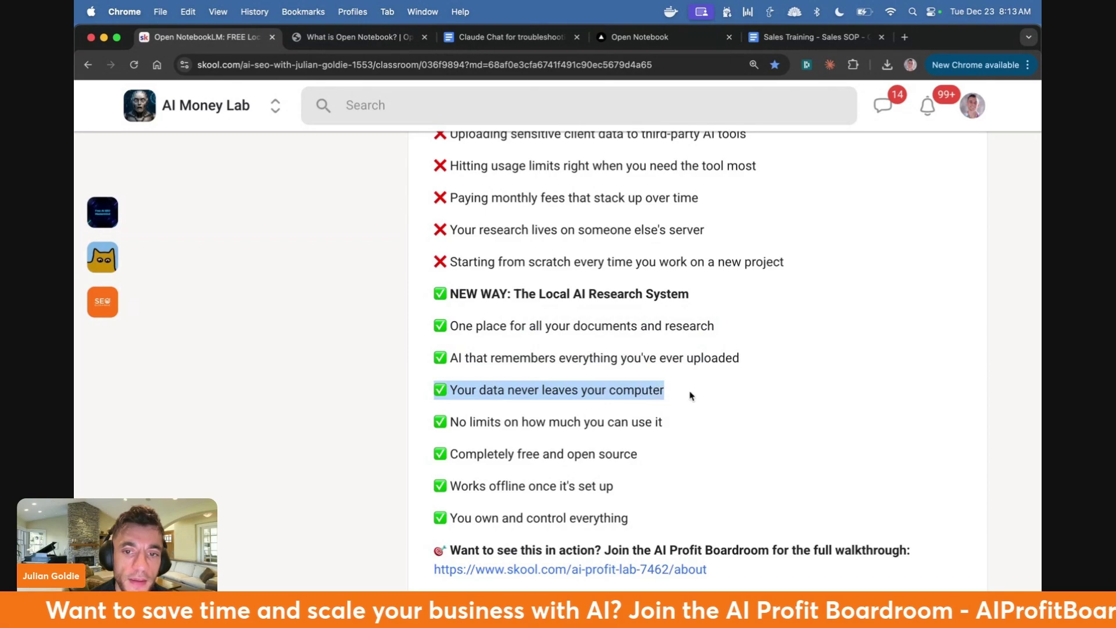
drag(426, 423, 688, 423)
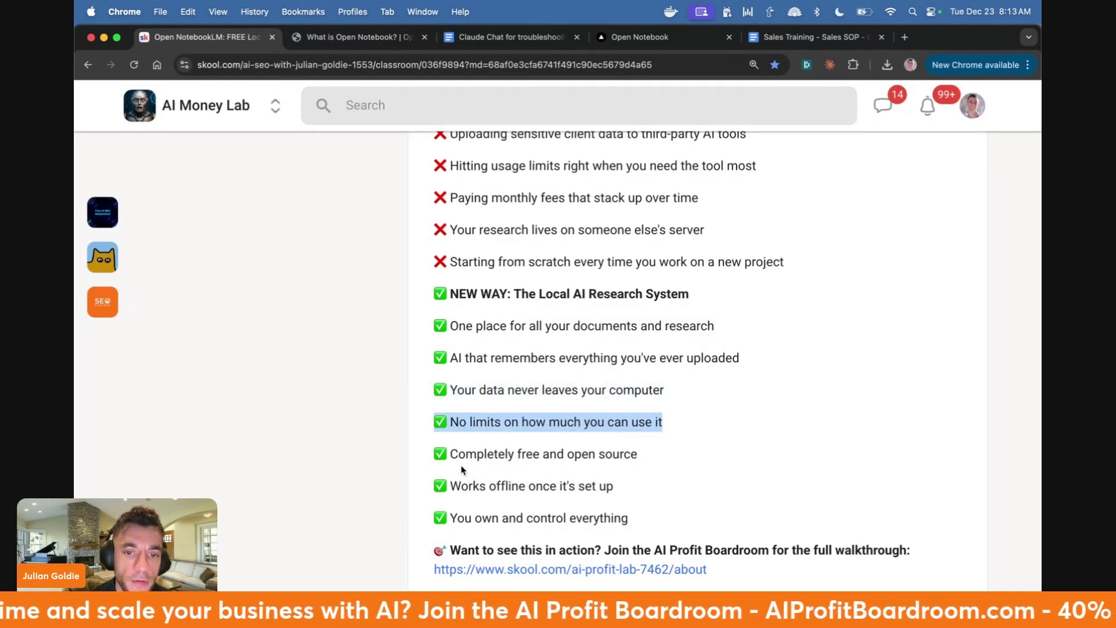
drag(433, 454, 671, 454)
drag(435, 483, 678, 485)
drag(433, 518, 642, 520)
click(642, 520)
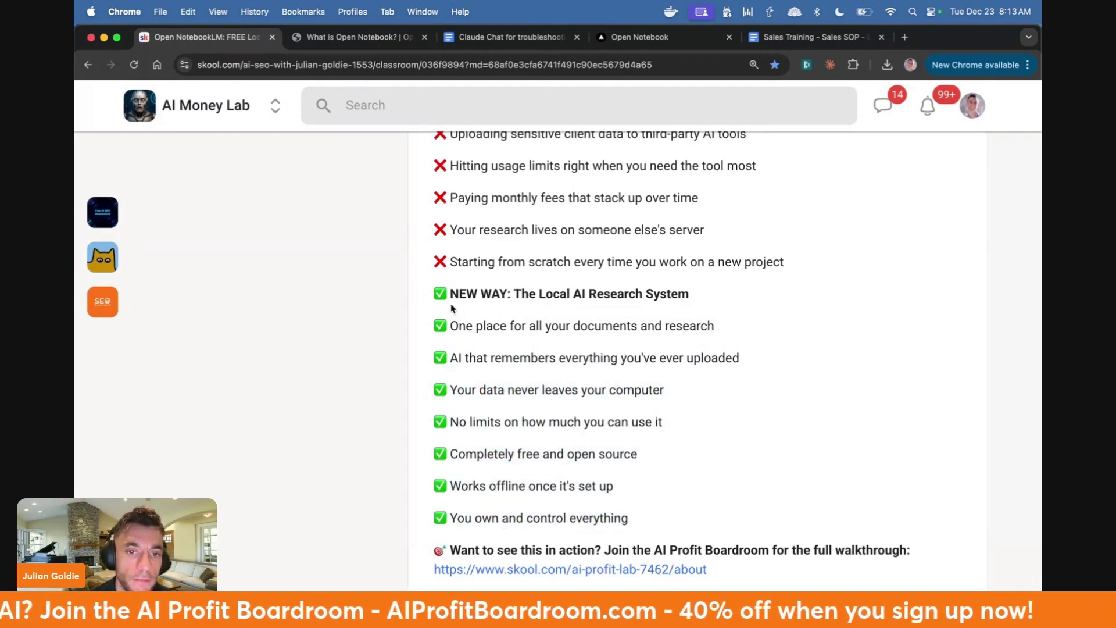
drag(432, 292, 663, 516)
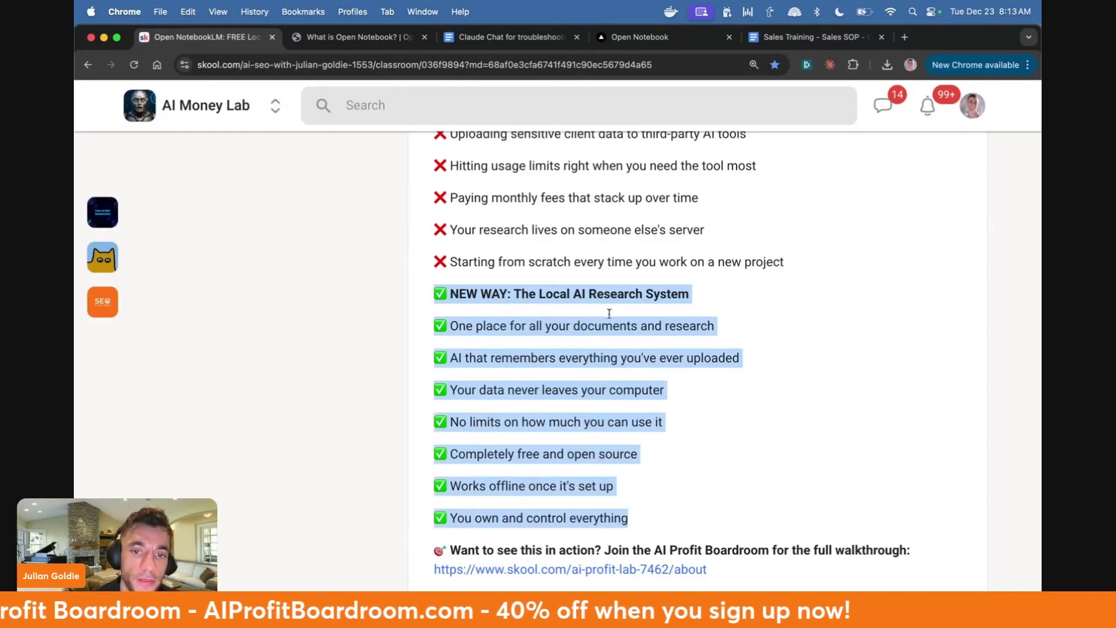
- Open the open-notebook GitHub page from the Open Notebook website, then return to the local sources page
click(356, 36)
scroll(333, 348, down, 5)
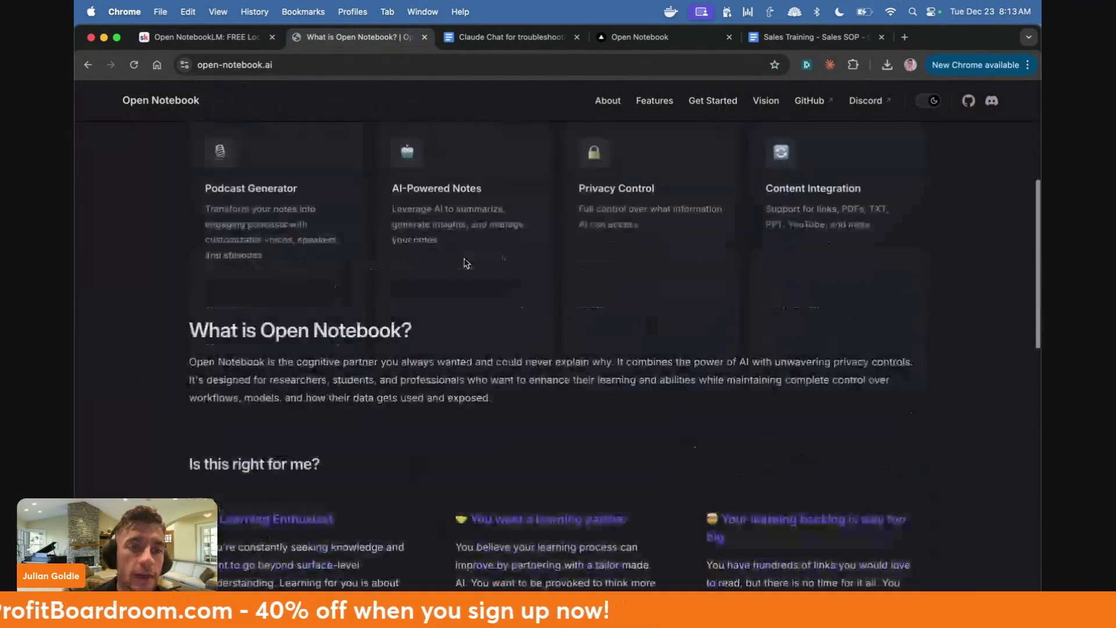
scroll(333, 378, up, 5)
click(330, 390)
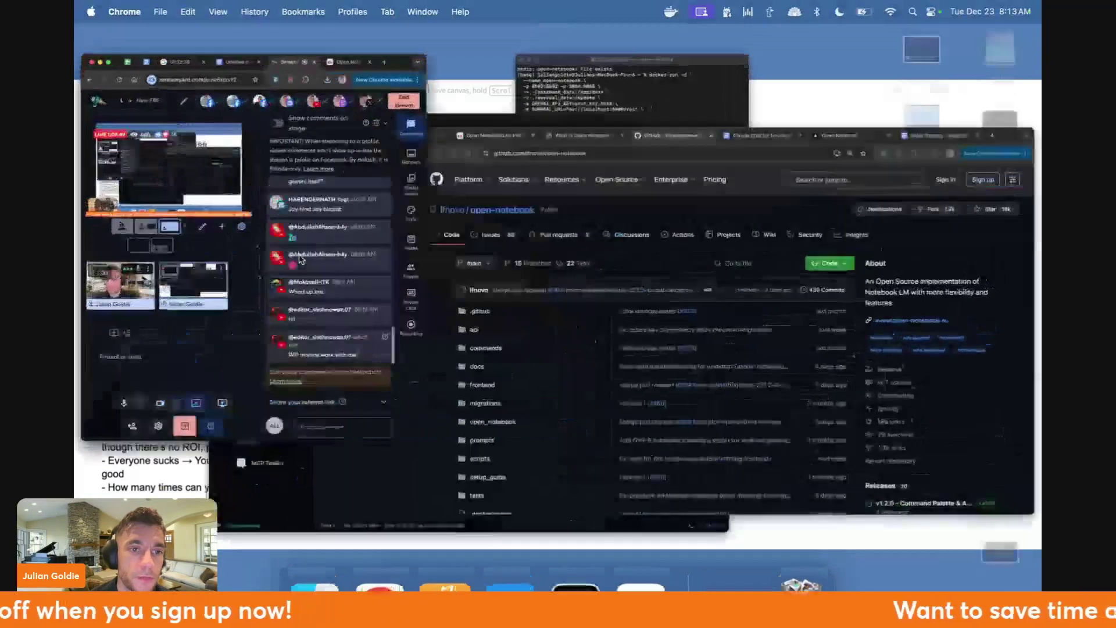
click(754, 38)
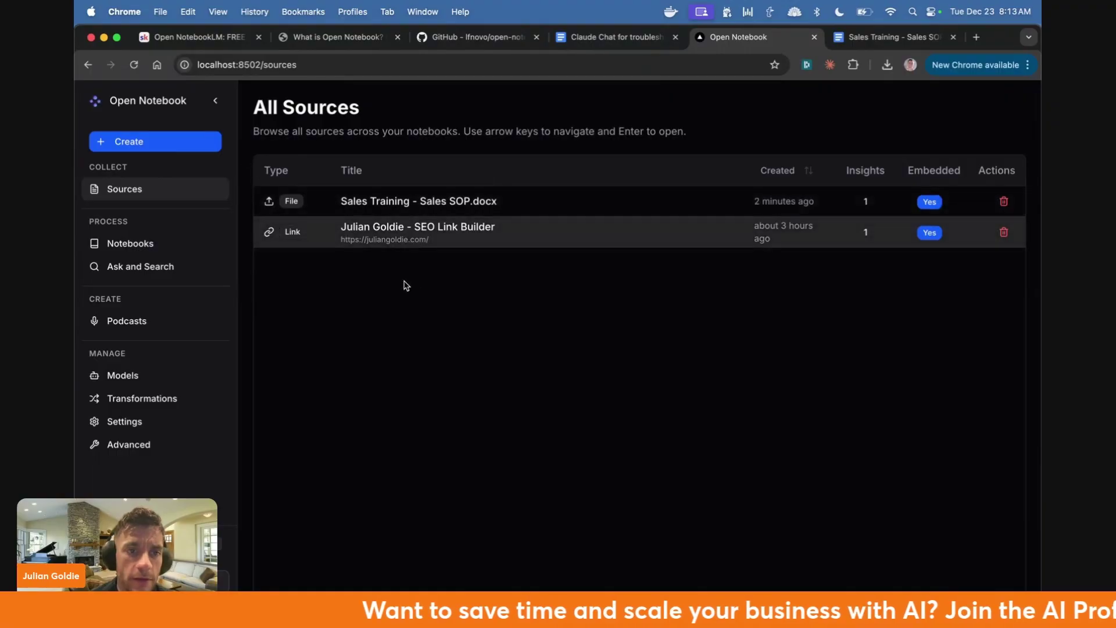
- Add the existing SEO link-builder website source to the Sales SOP notebook
click(129, 244)
click(409, 204)
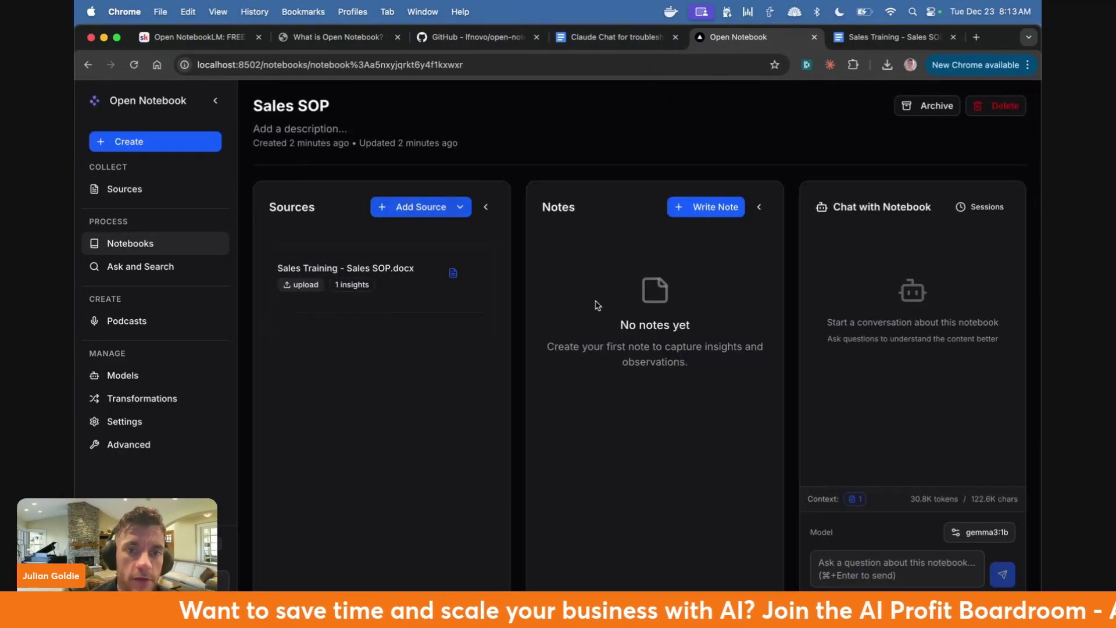
click(421, 210)
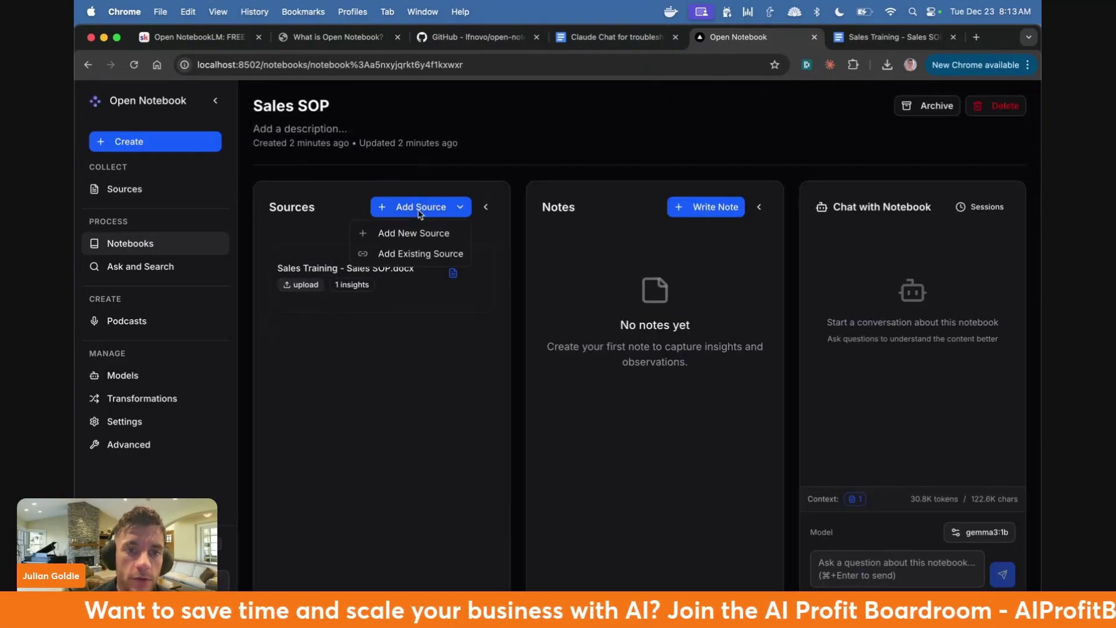
click(424, 252)
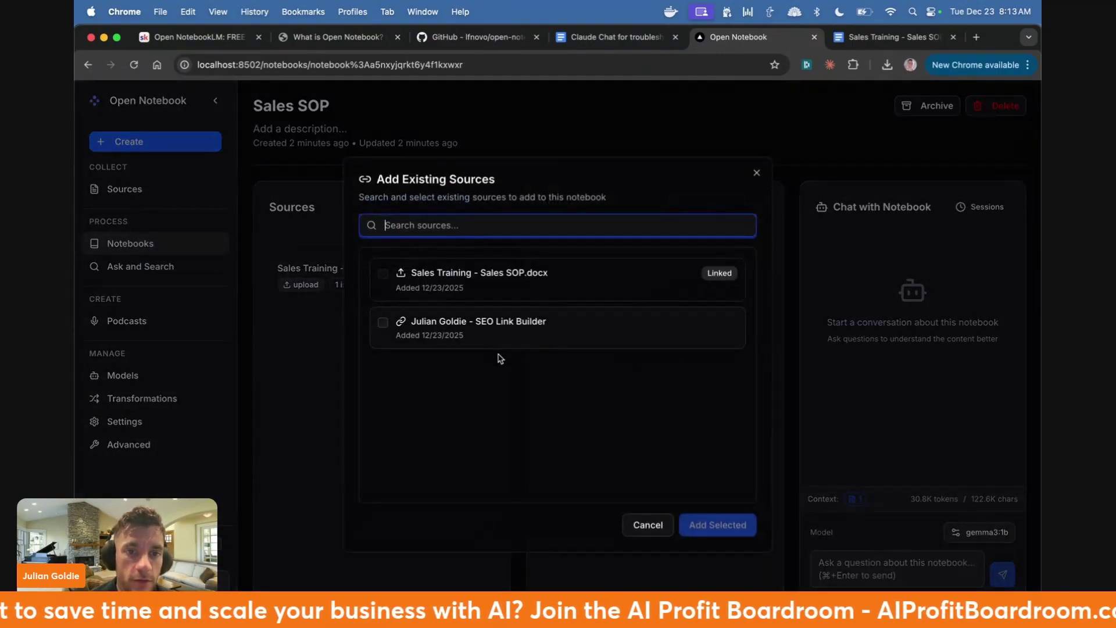
click(386, 329)
click(745, 537)
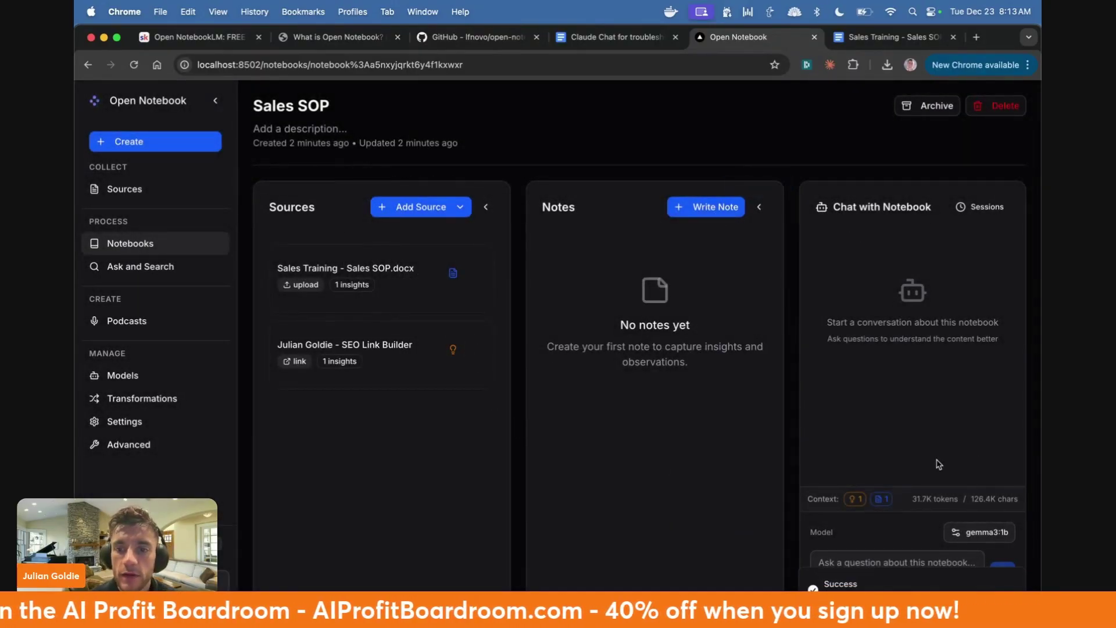
- Check the chat model options unchanged, then ask the chat 'tell me the 80/20 about this document'
click(991, 533)
click(561, 372)
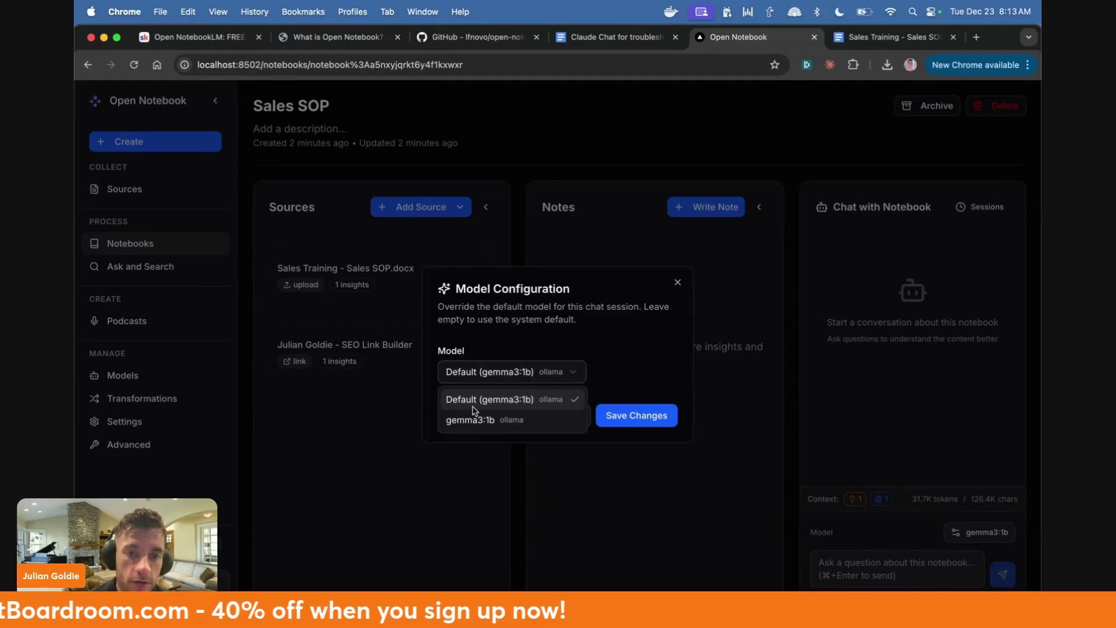
click(662, 296)
click(678, 282)
click(911, 578)
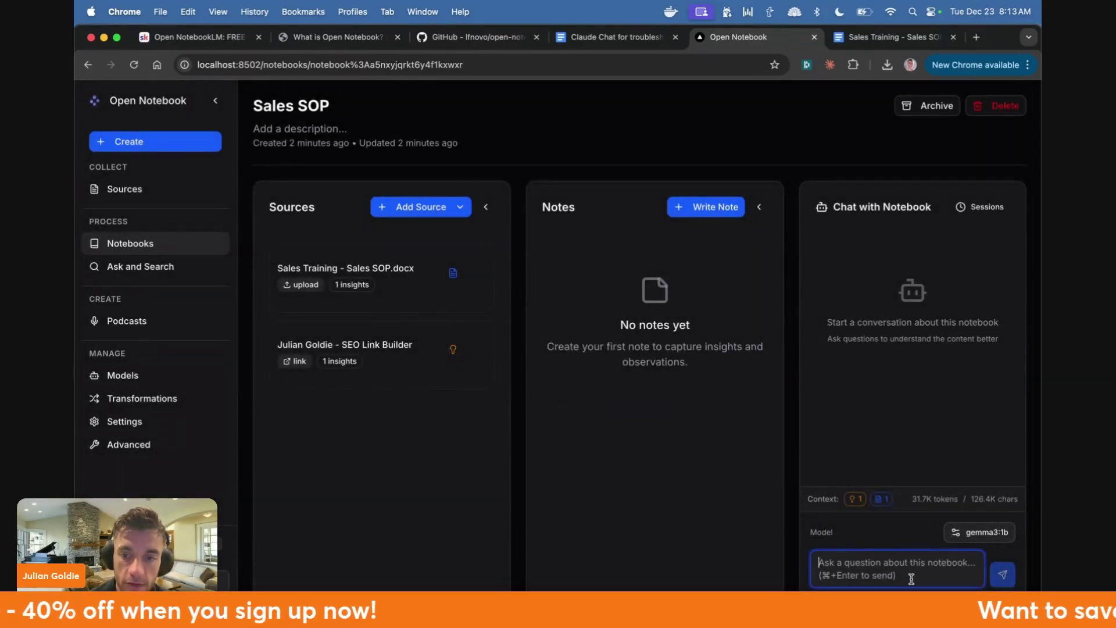
text(tell me the 80/20 about this)
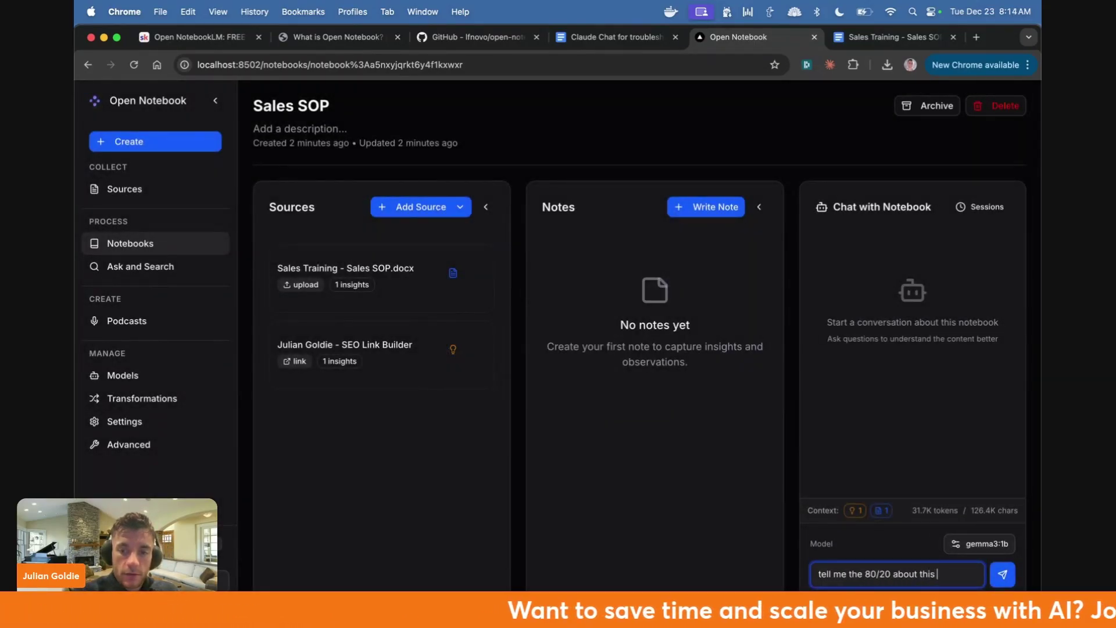
text( document)
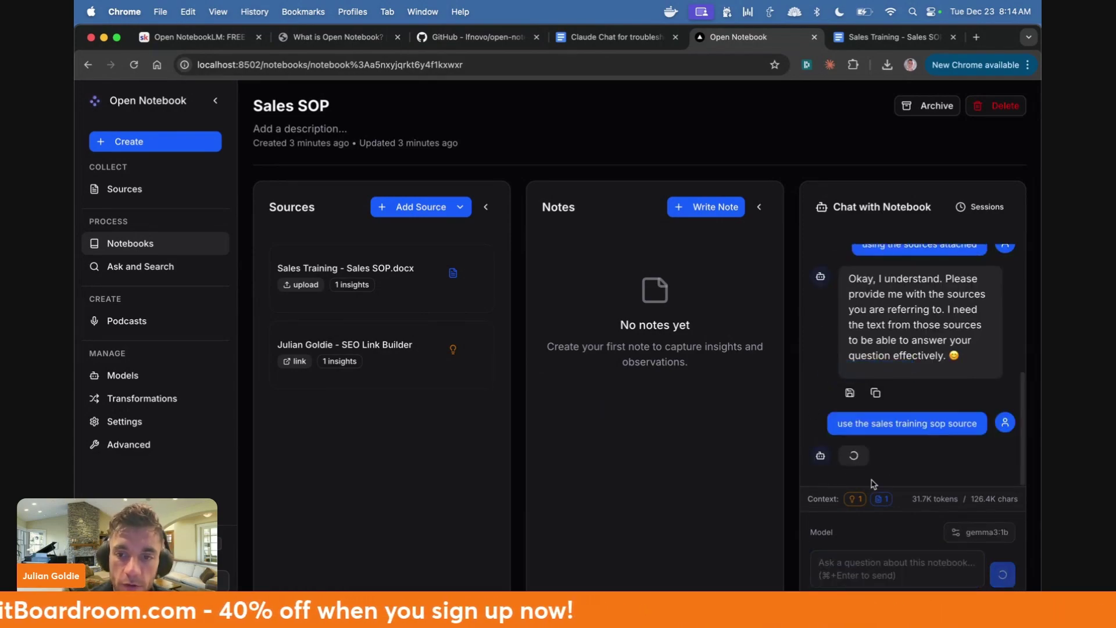
click(149, 263)
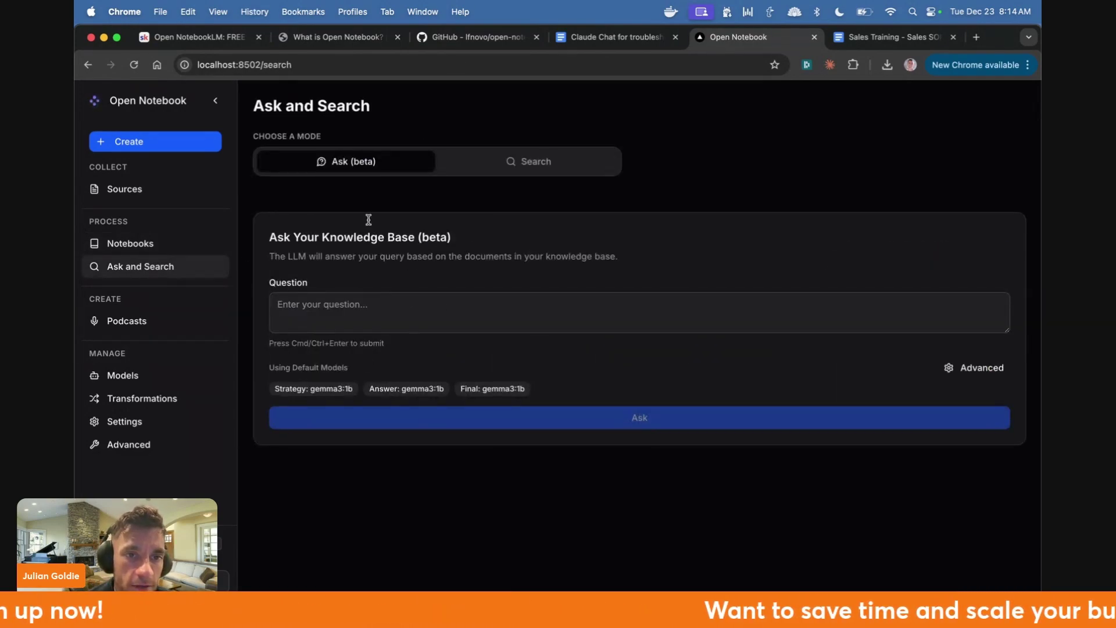
- Read the Ask Your Knowledge Base description and switch to keyword Search mode
drag(261, 237, 600, 274)
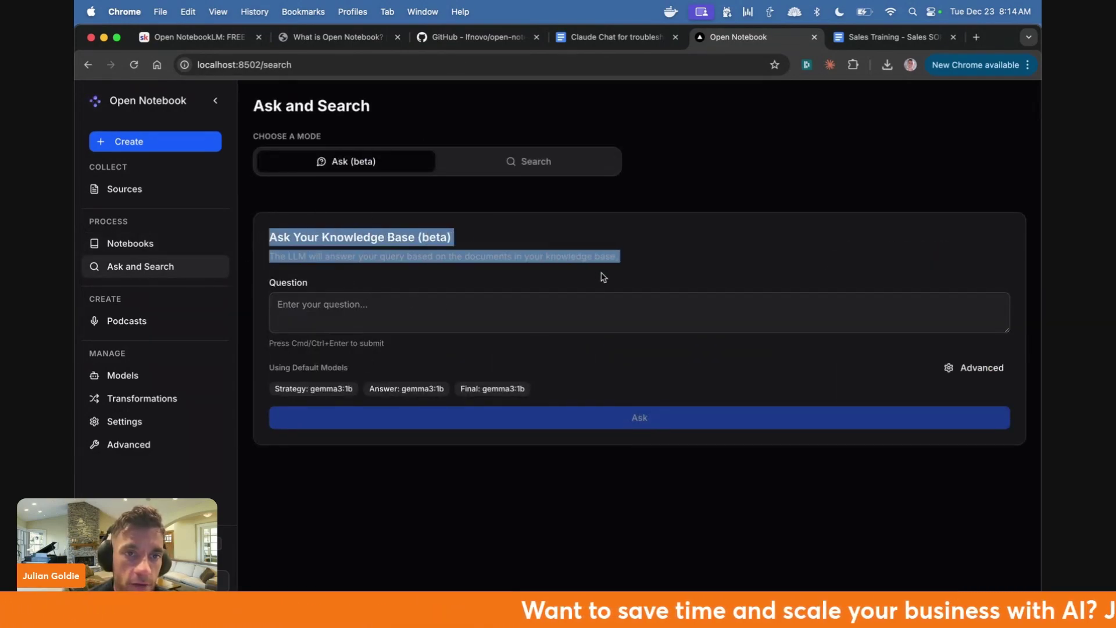
click(600, 274)
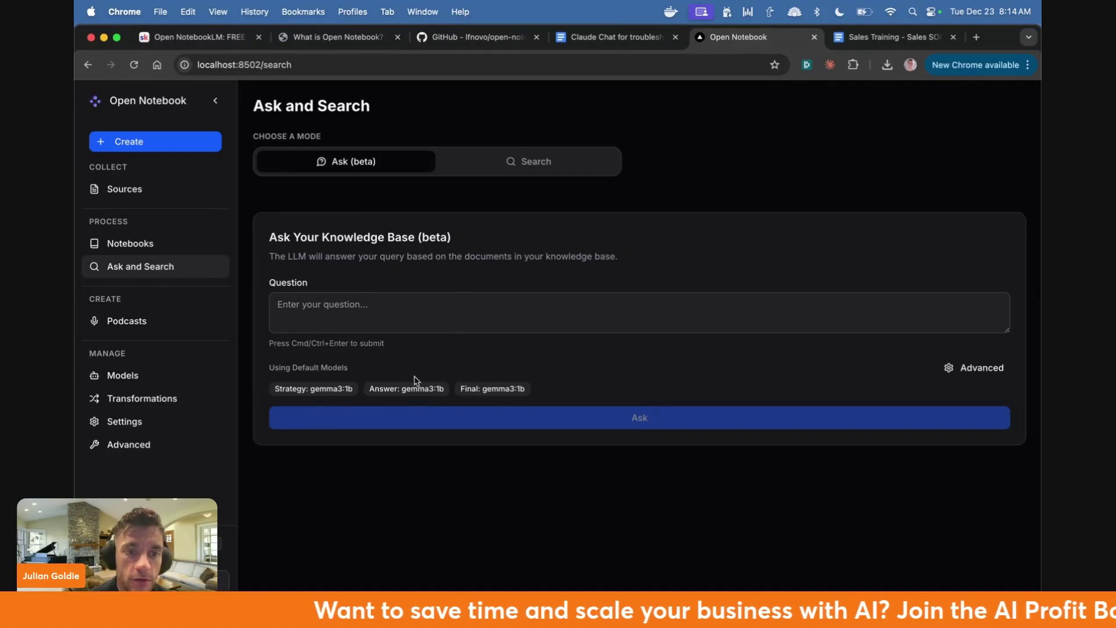
click(520, 161)
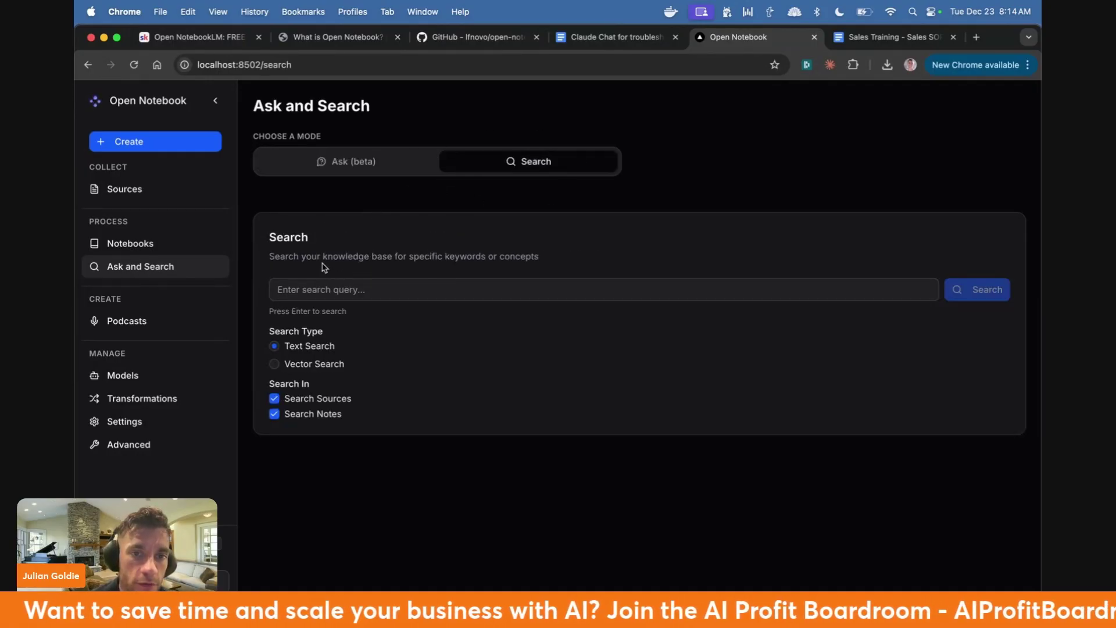
drag(269, 256, 553, 259)
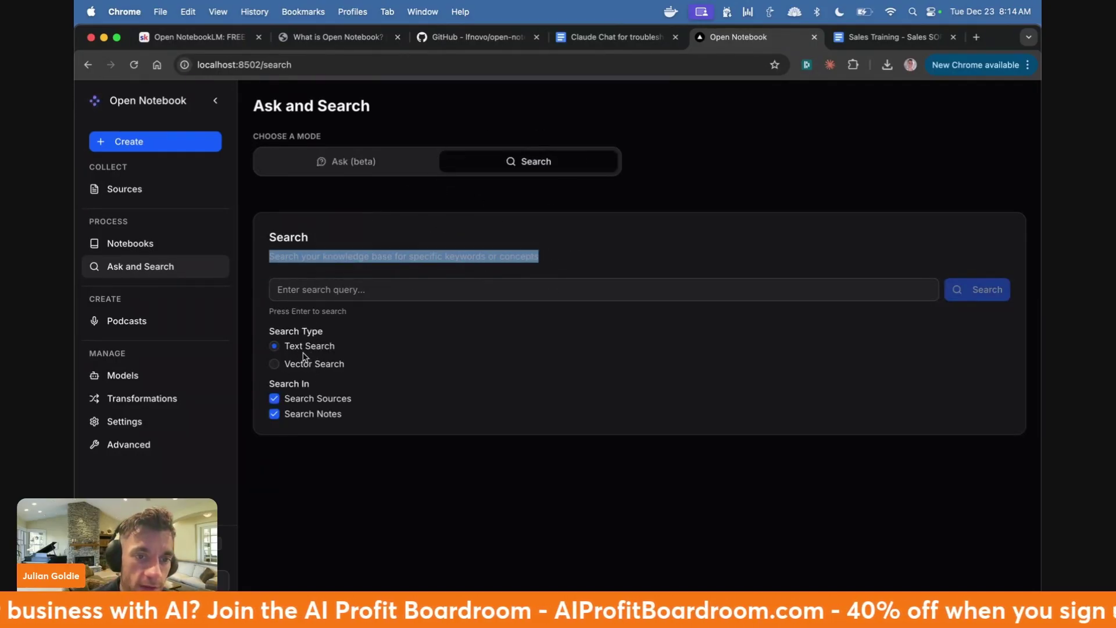
- On Podcasts, open and dismiss the new-episode setup, then view the AI and SEO episode details
click(126, 321)
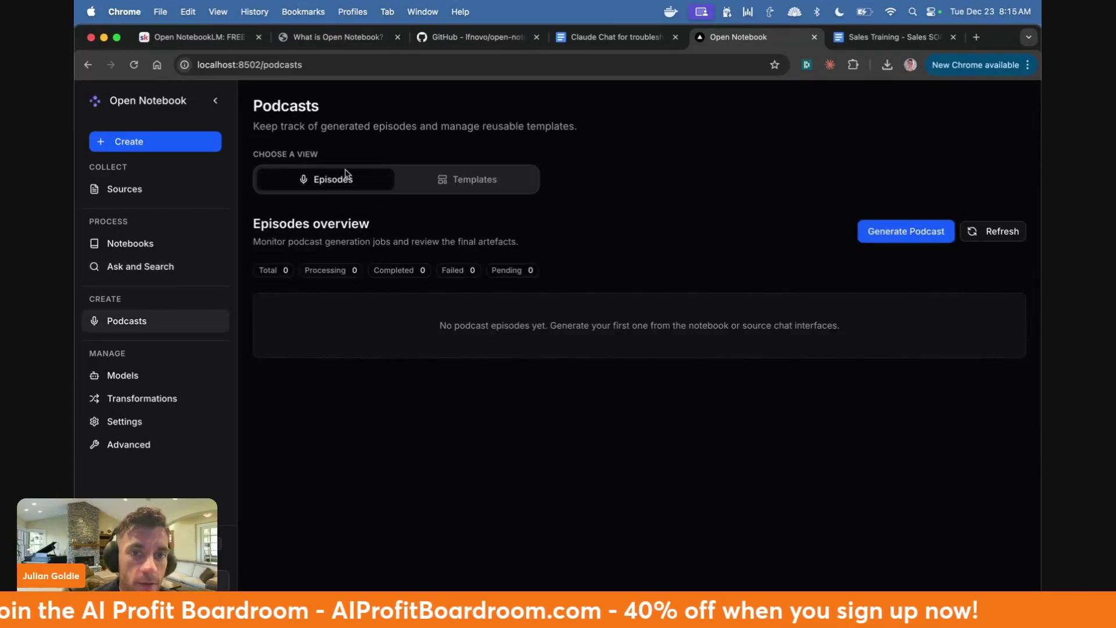
click(927, 232)
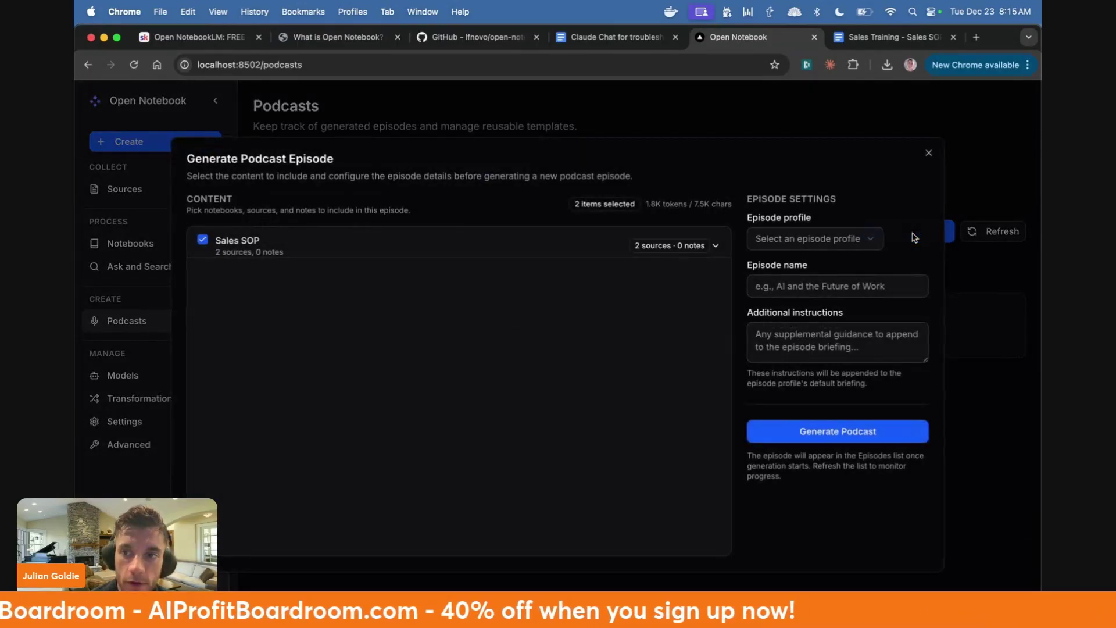
key(Escape)
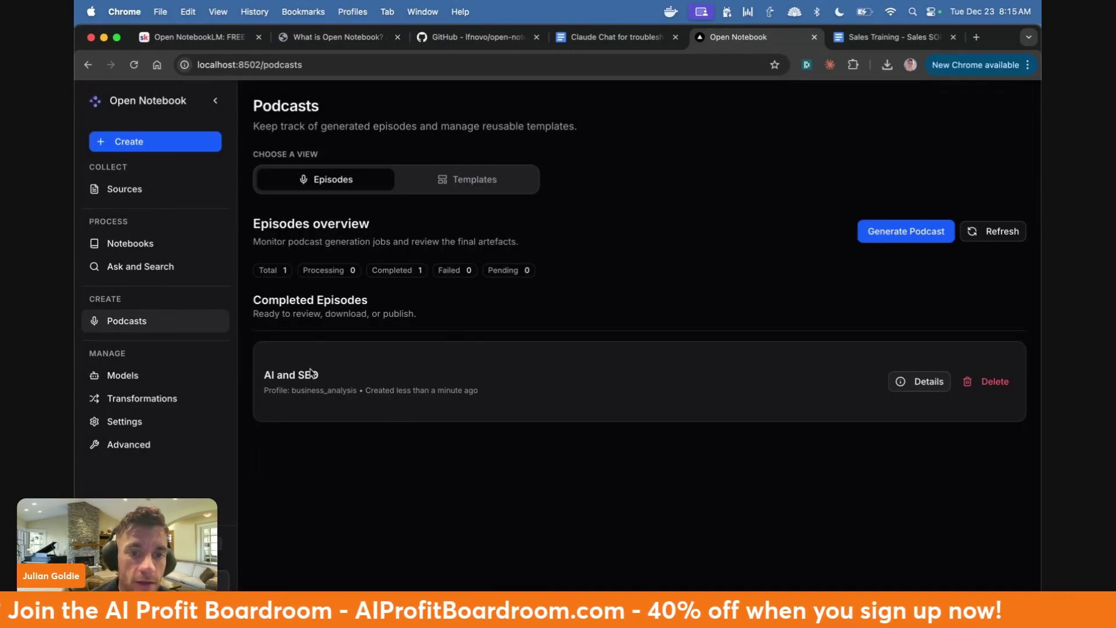
click(920, 382)
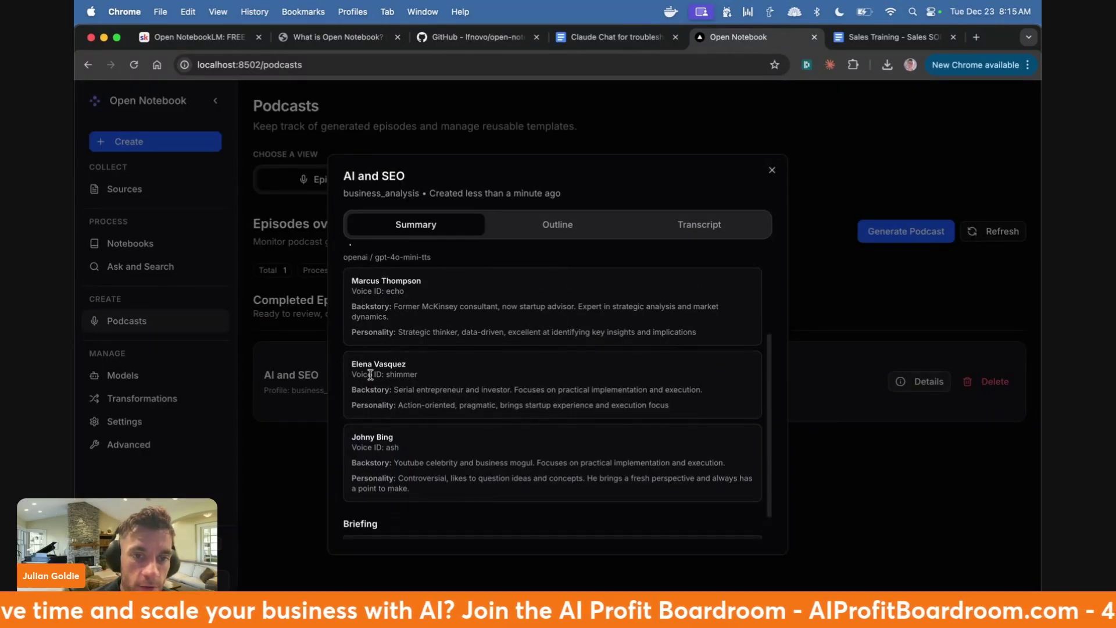
scroll(367, 379, down, 1)
- In Model Management, expand all 14 AI providers and look over Elevenlabs and Deepseek
click(164, 382)
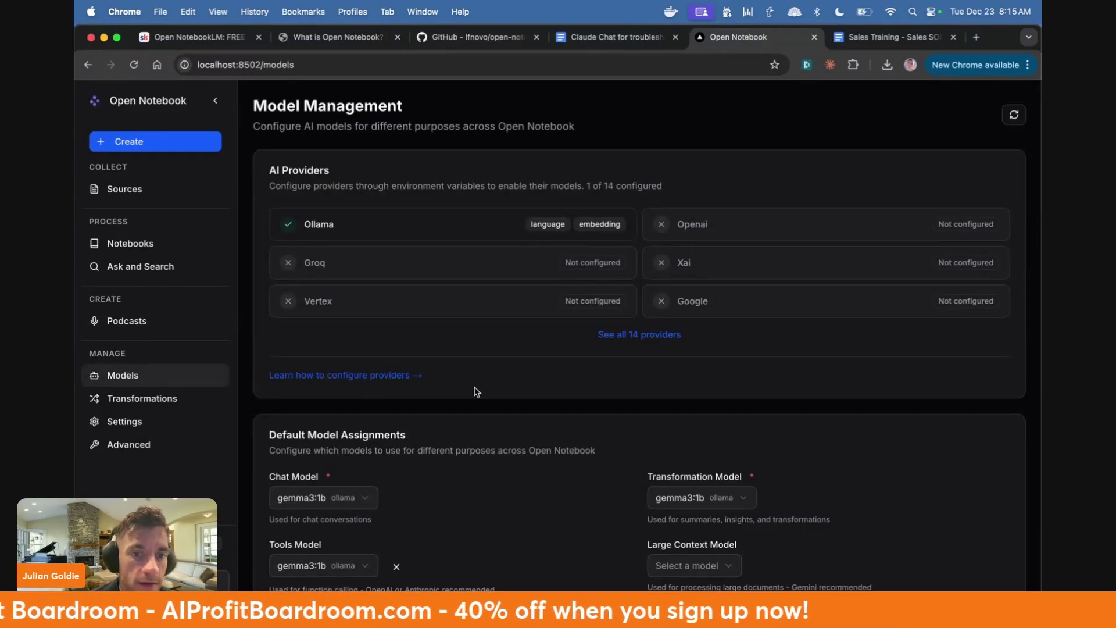
scroll(476, 391, down, 2)
scroll(433, 286, up, 2)
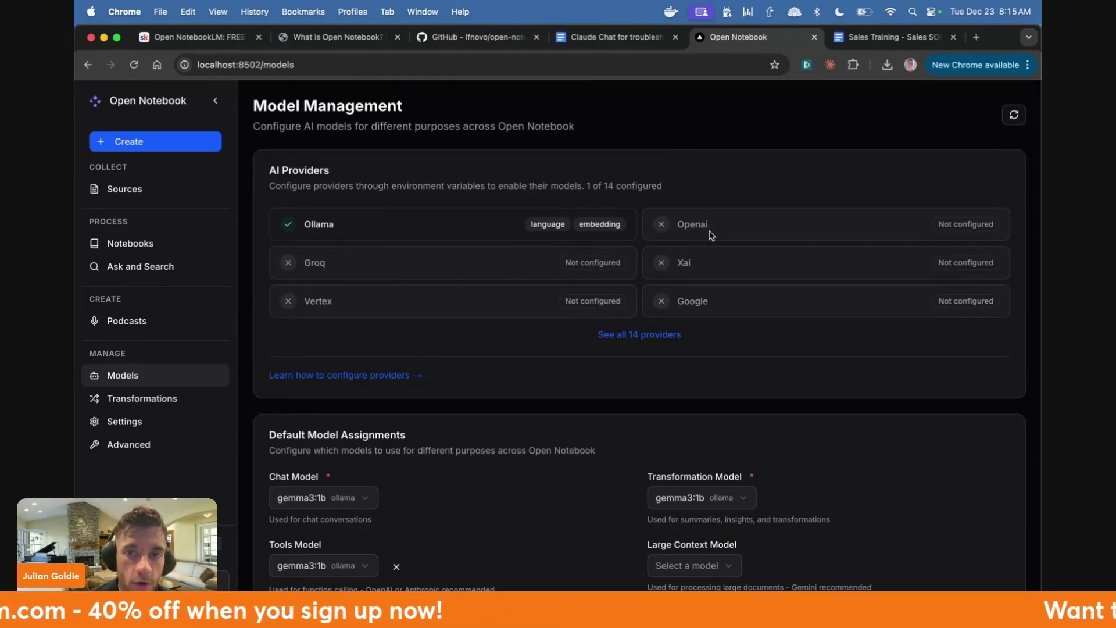
click(664, 336)
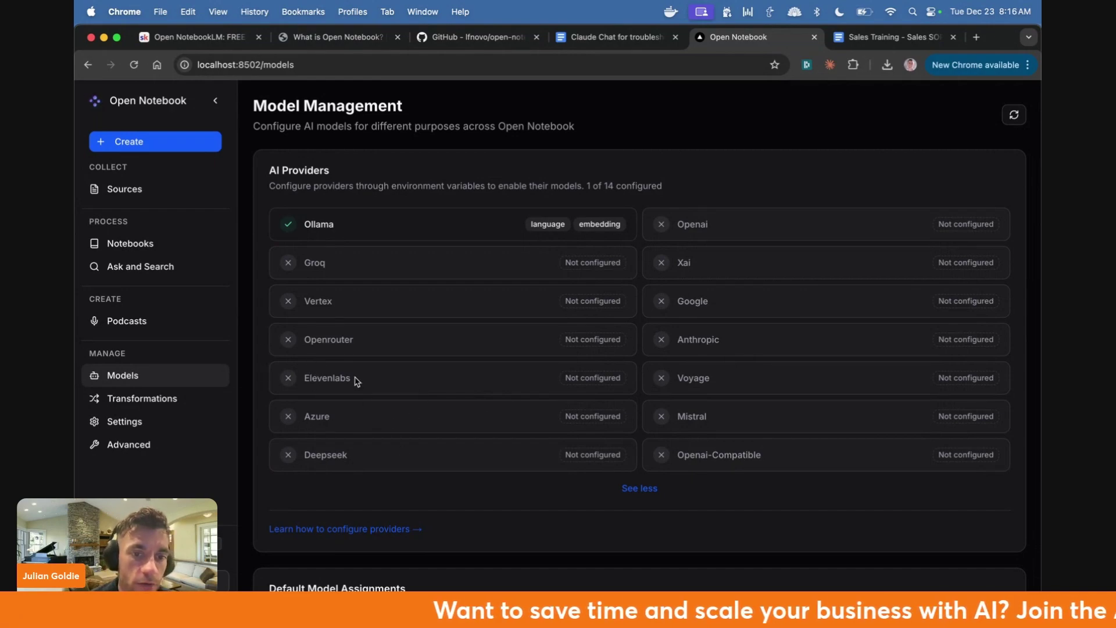
drag(302, 376, 353, 381)
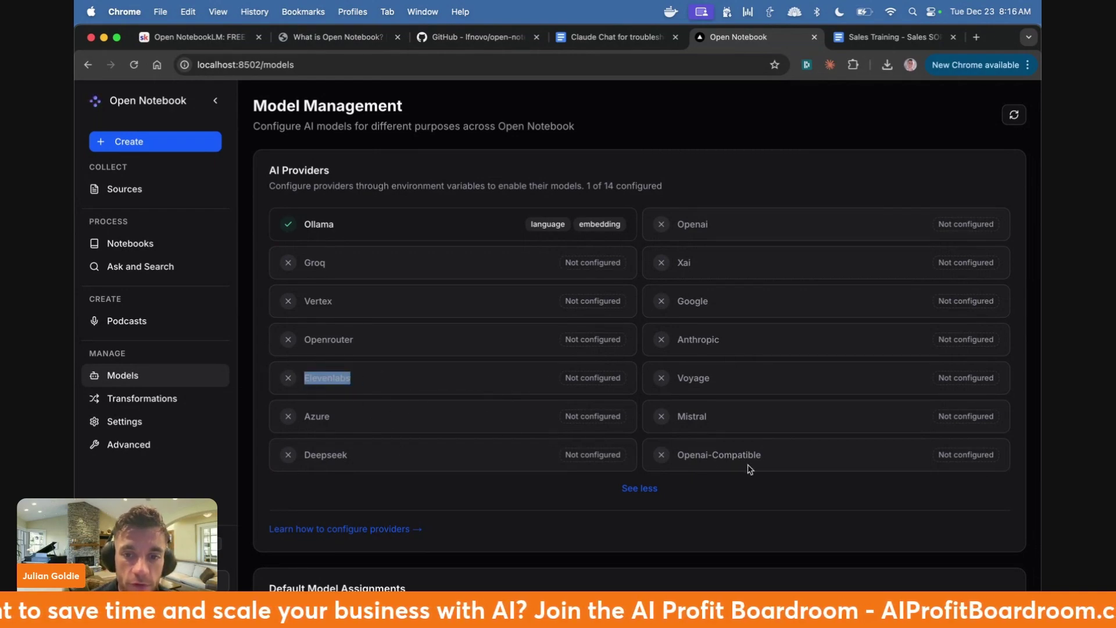
double_click(314, 454)
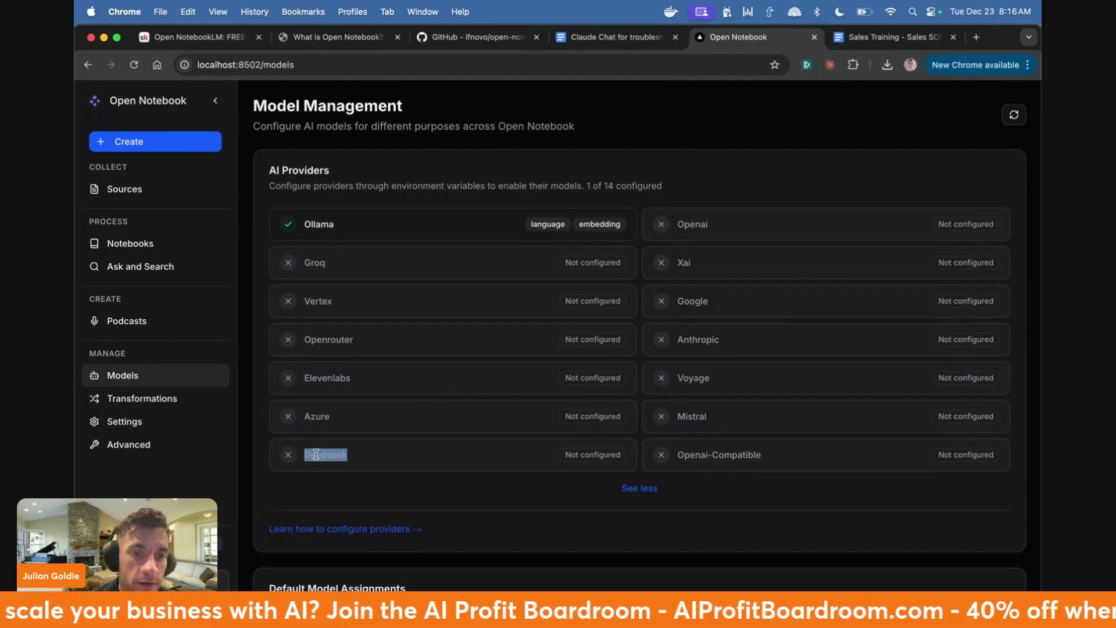
scroll(352, 320, down, 7)
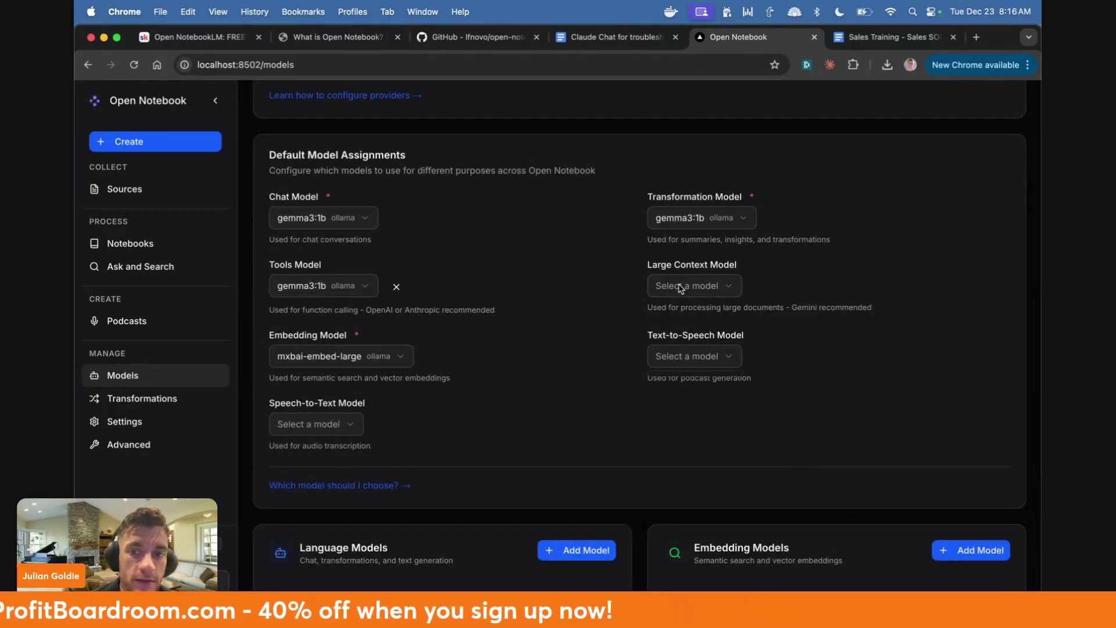
scroll(526, 232, down, 3)
- Look over the Transformations page, then switch to the transformation Playground
click(192, 398)
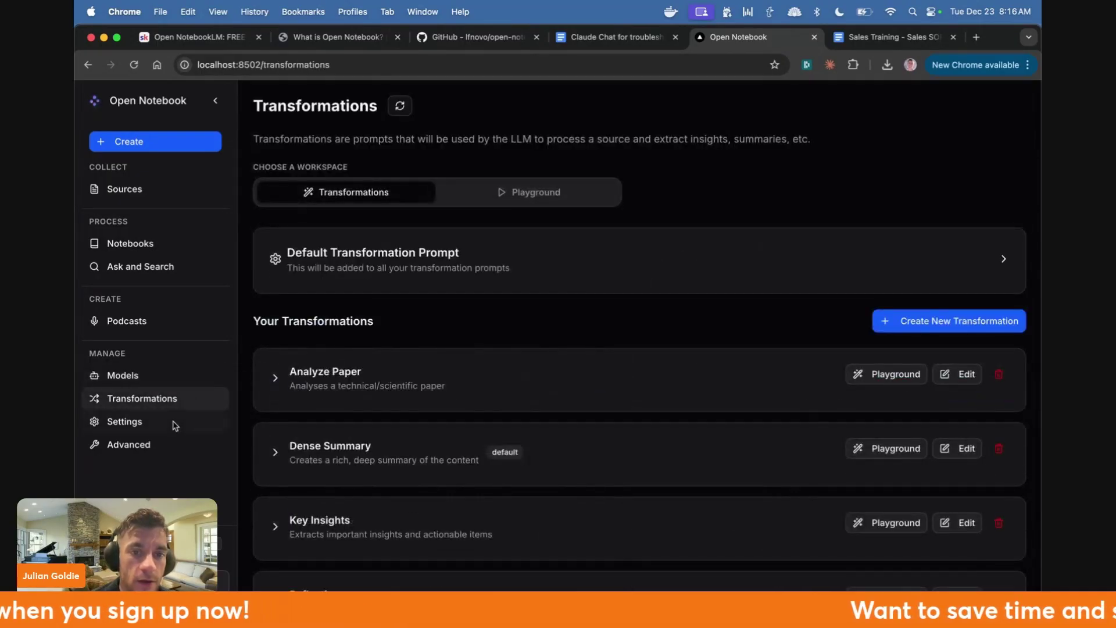
scroll(366, 438, down, 4)
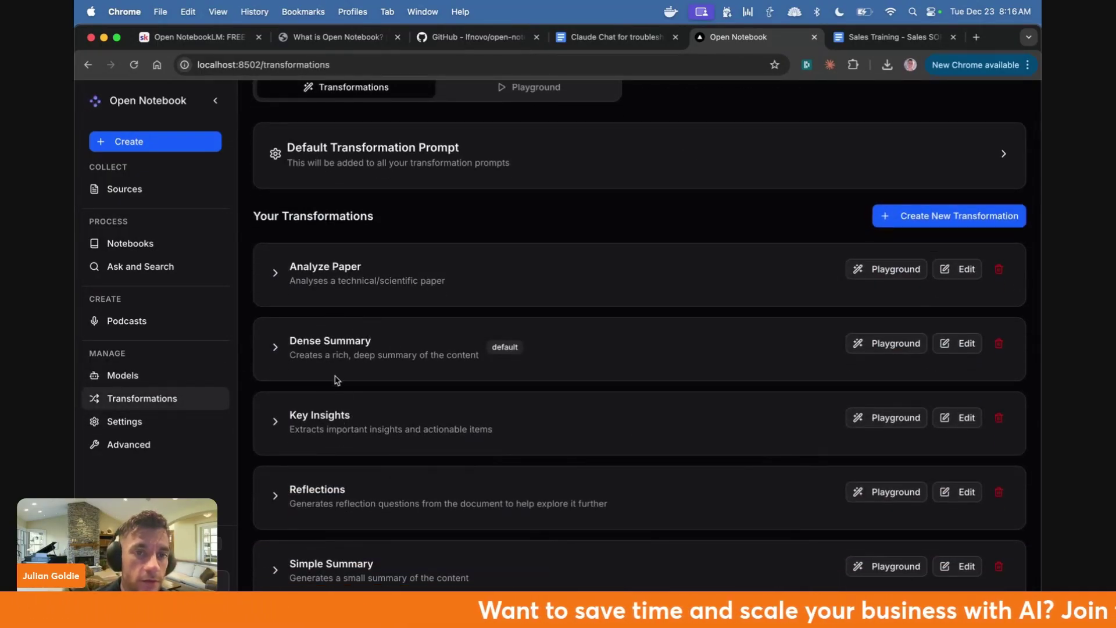
scroll(381, 574, up, 4)
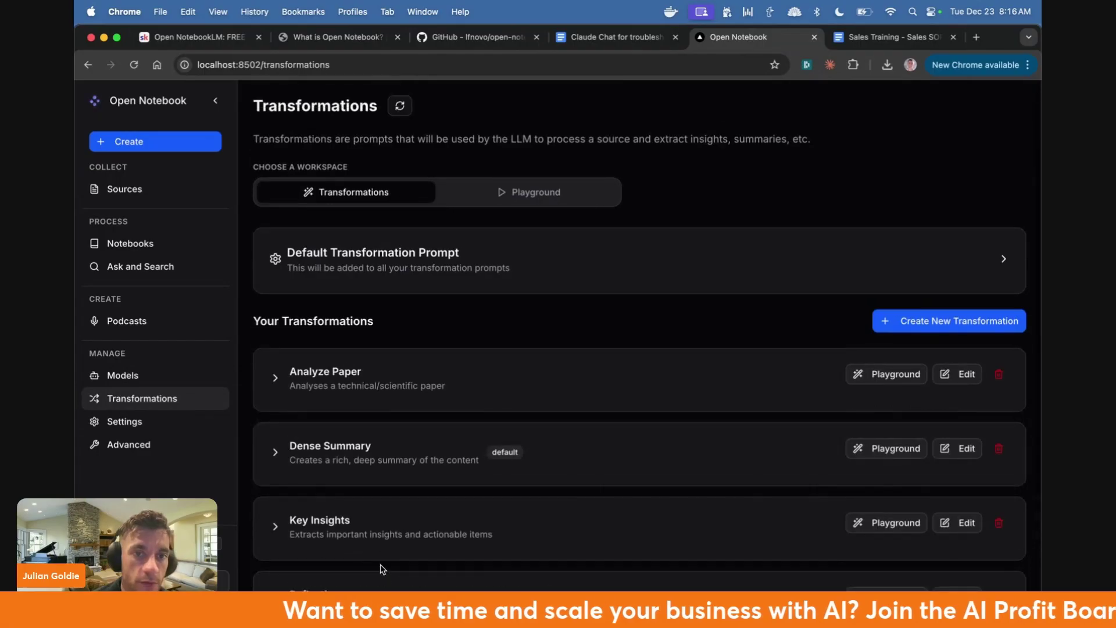
click(499, 196)
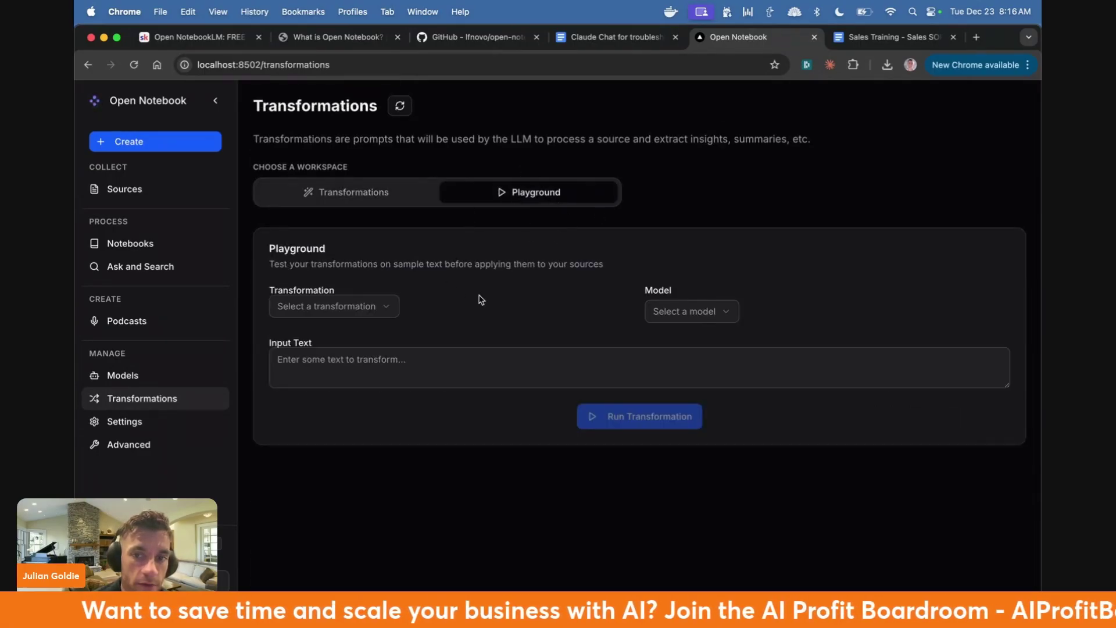
- Browse Settings and the Sources list, ending on Notebooks with the Sales SOP notebook
click(140, 424)
scroll(340, 389, down, 2)
scroll(347, 394, up, 2)
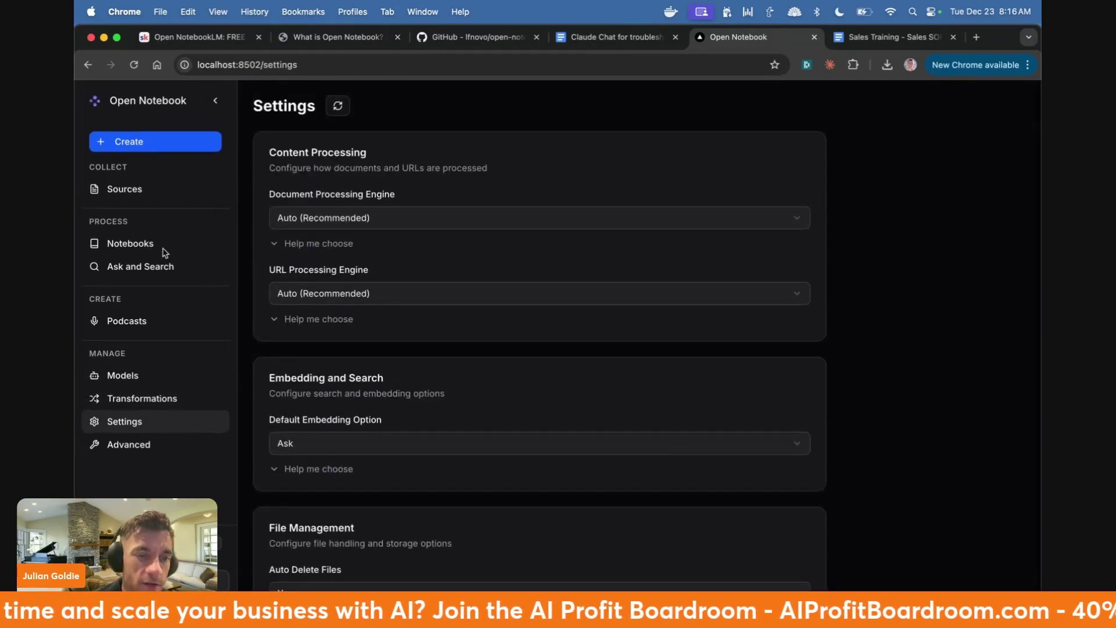
click(161, 190)
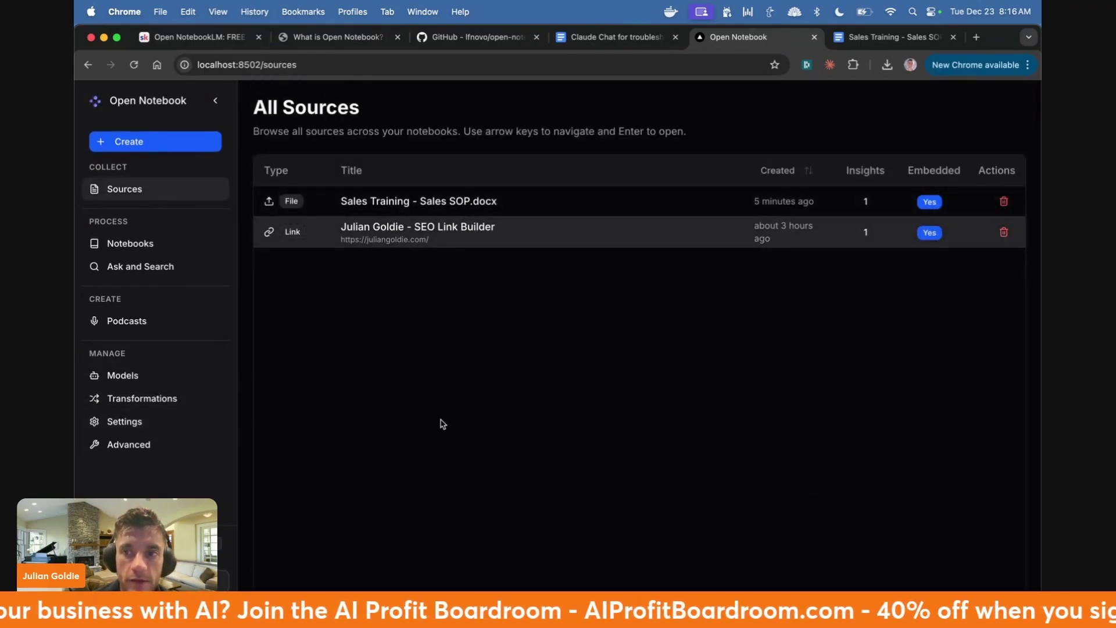
click(179, 238)
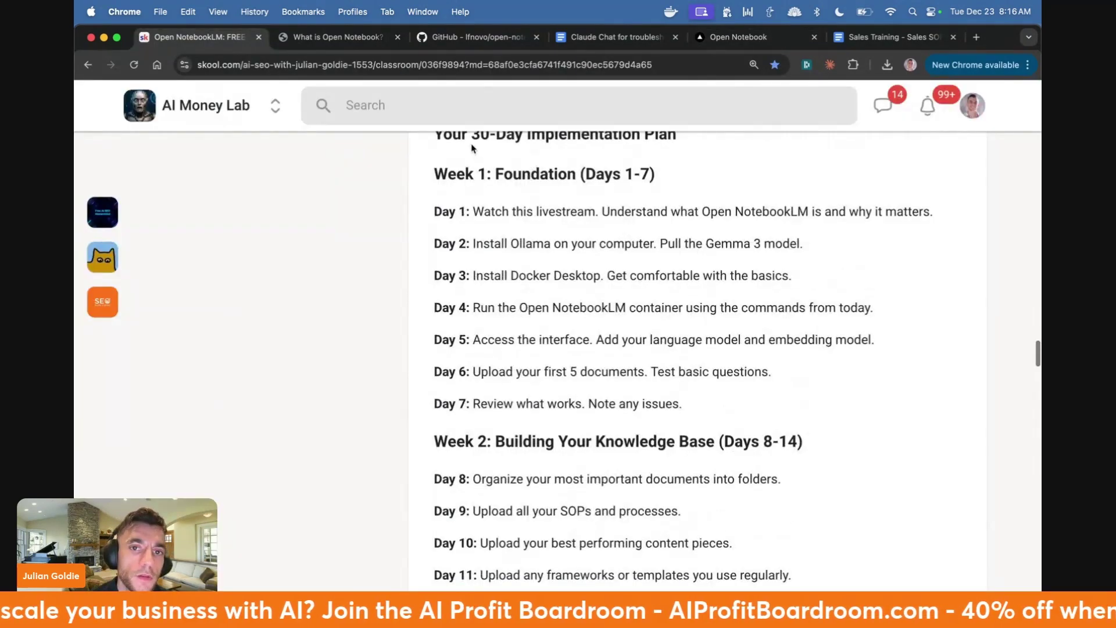
- Highlight the Goldie Local AI Framework heading and quit Ollama and Terminal from the Dock
scroll(735, 239, up, 6)
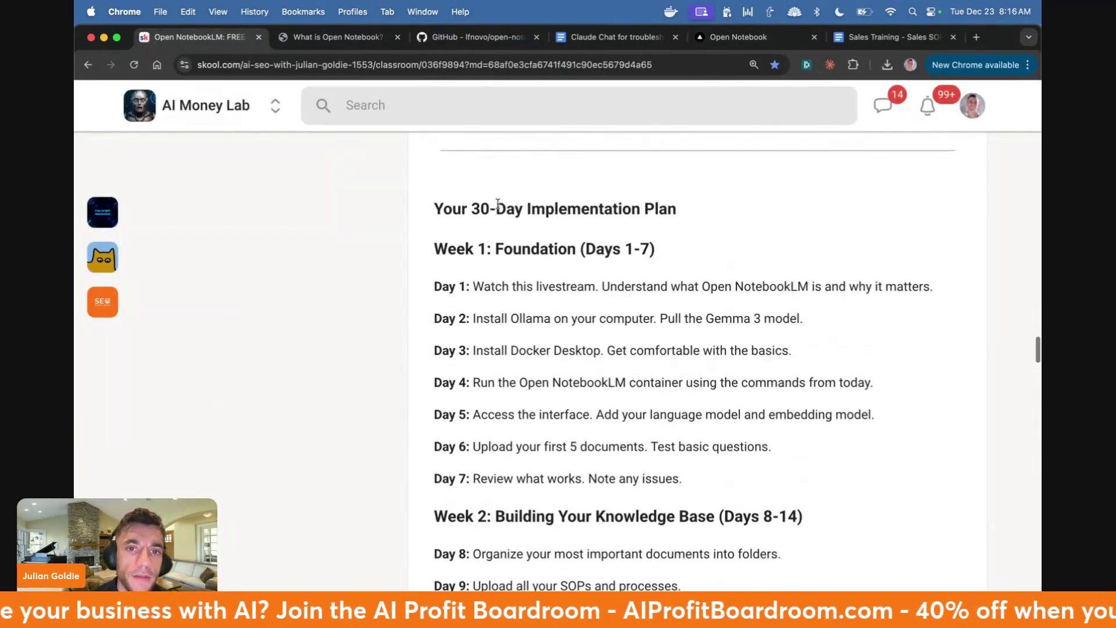
triple_click(562, 250)
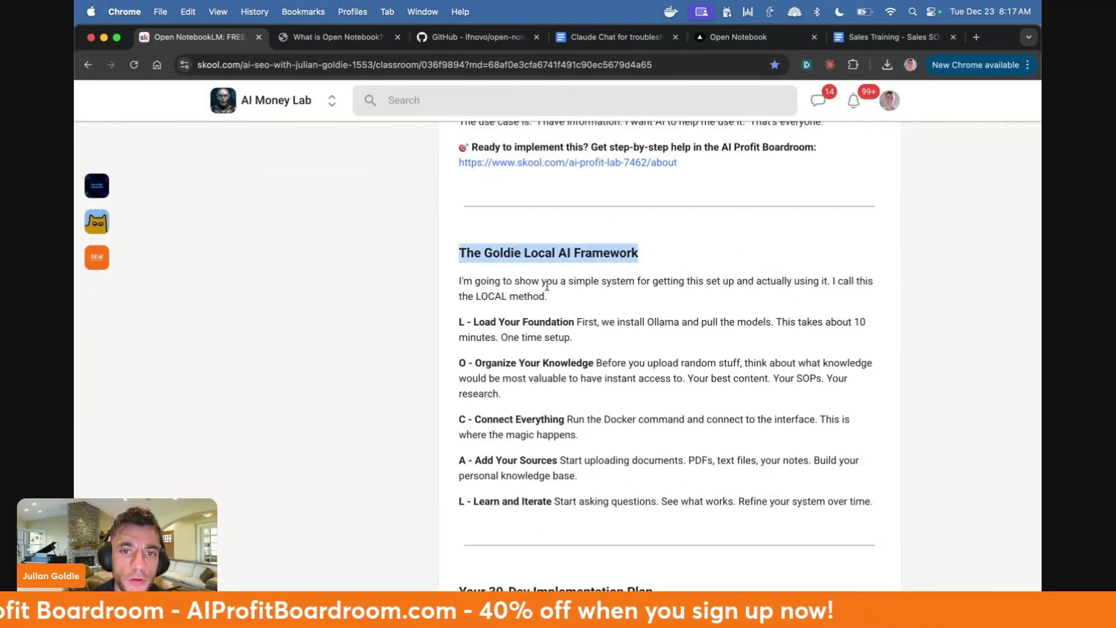
right_click(632, 578)
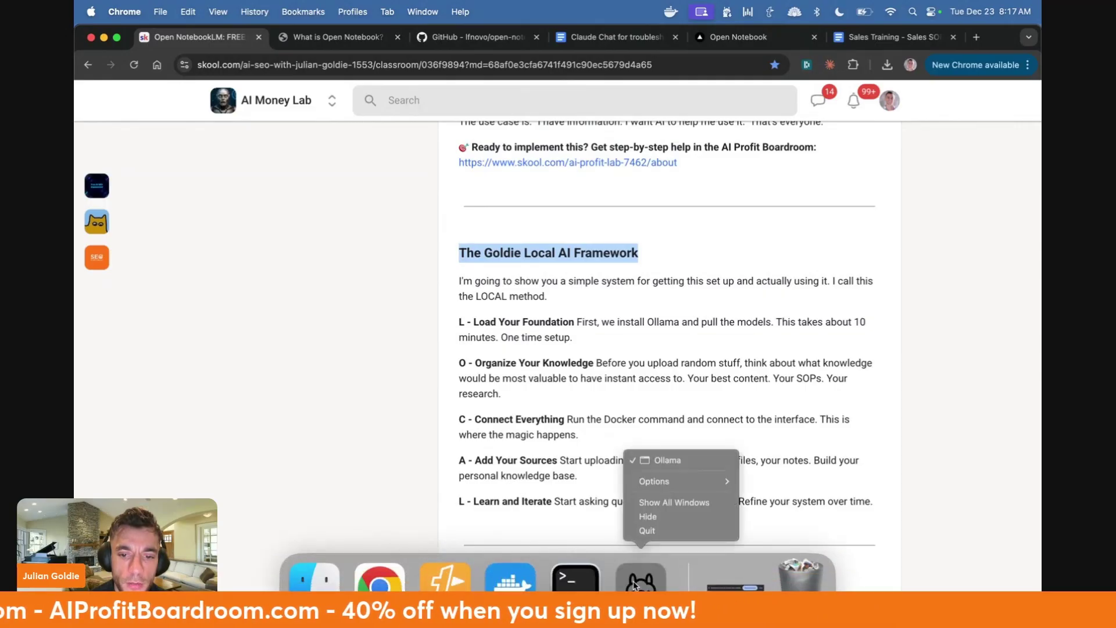
click(659, 530)
right_click(601, 581)
click(674, 530)
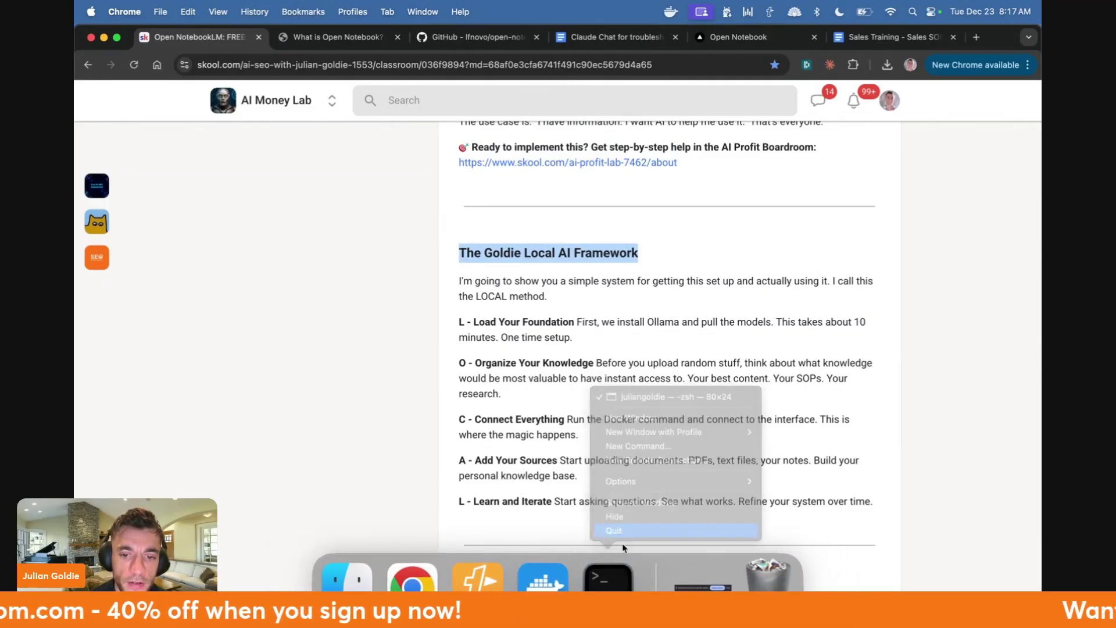
- Highlight the Load Your Foundation and Organize Your Knowledge paragraphs
drag(459, 321, 764, 321)
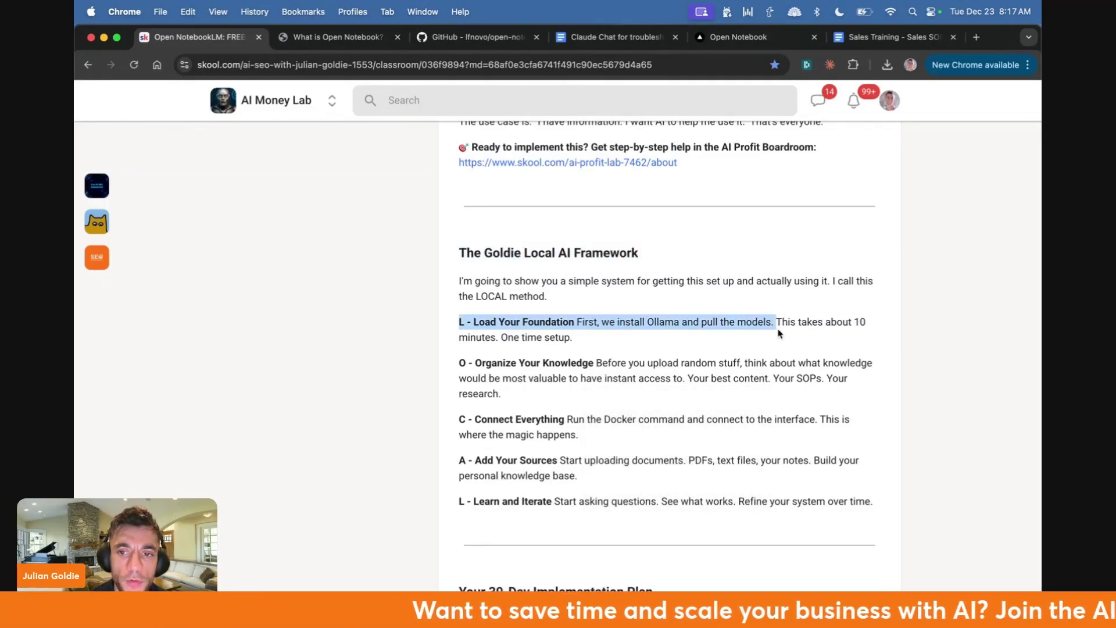
double_click(511, 337)
click(511, 337)
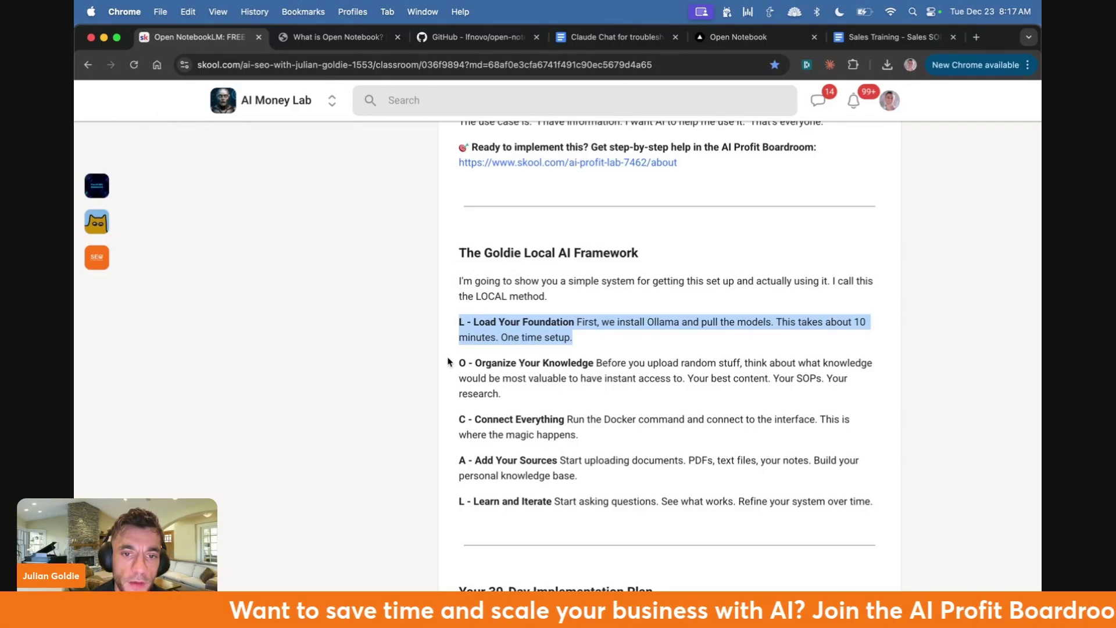
drag(458, 362, 653, 391)
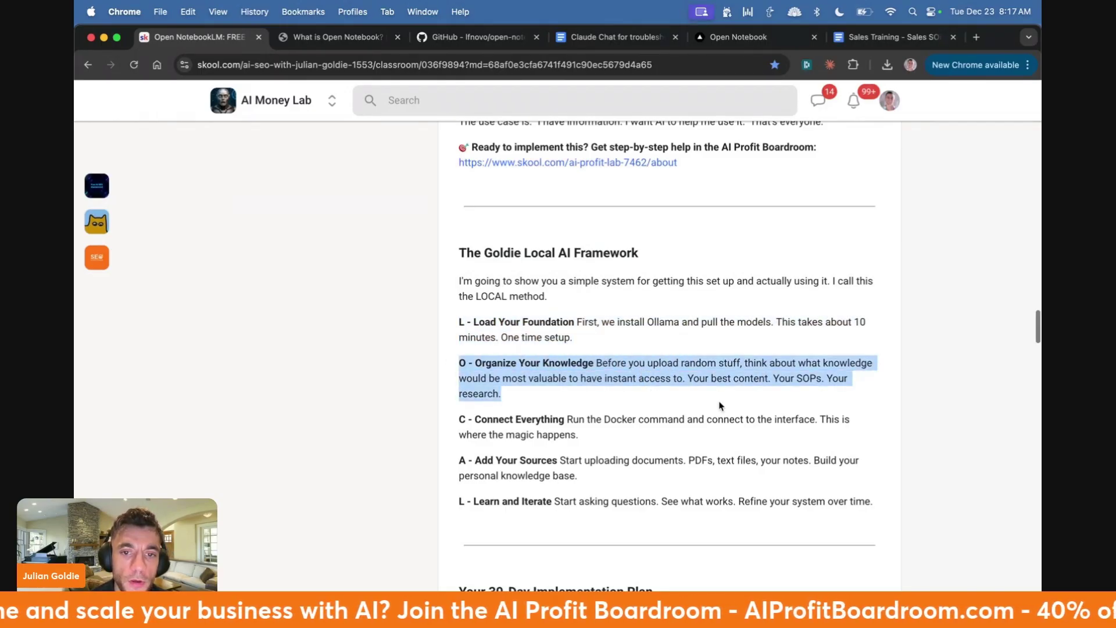
- Enlarge the page text and highlight Connect Everything, Add Your Sources and Learn and Iterate
key(super+equal)
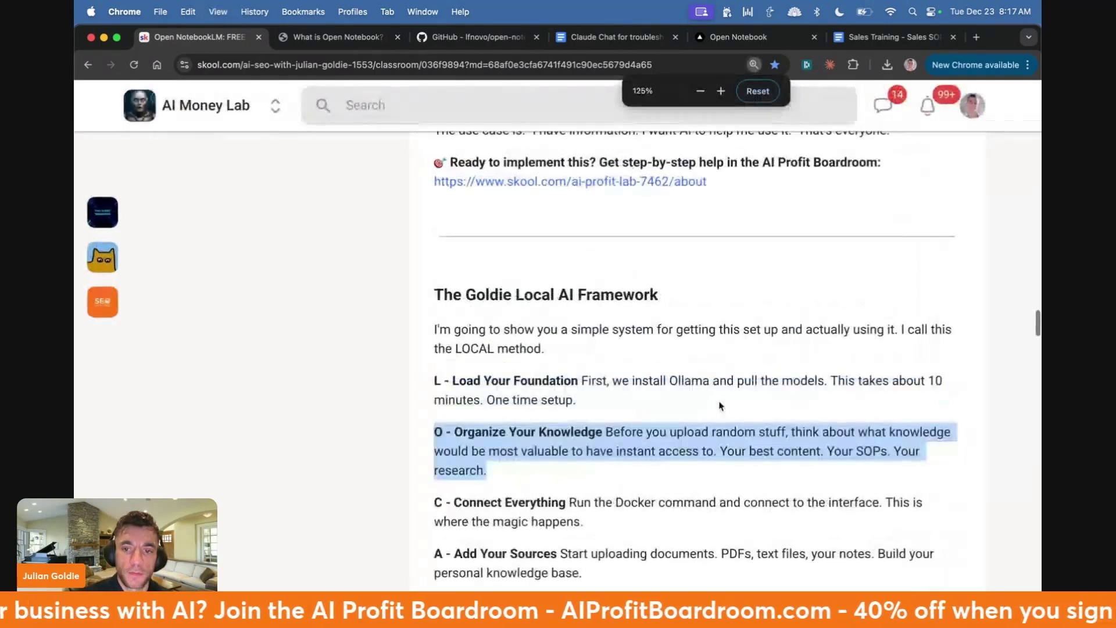
key(super+equal)
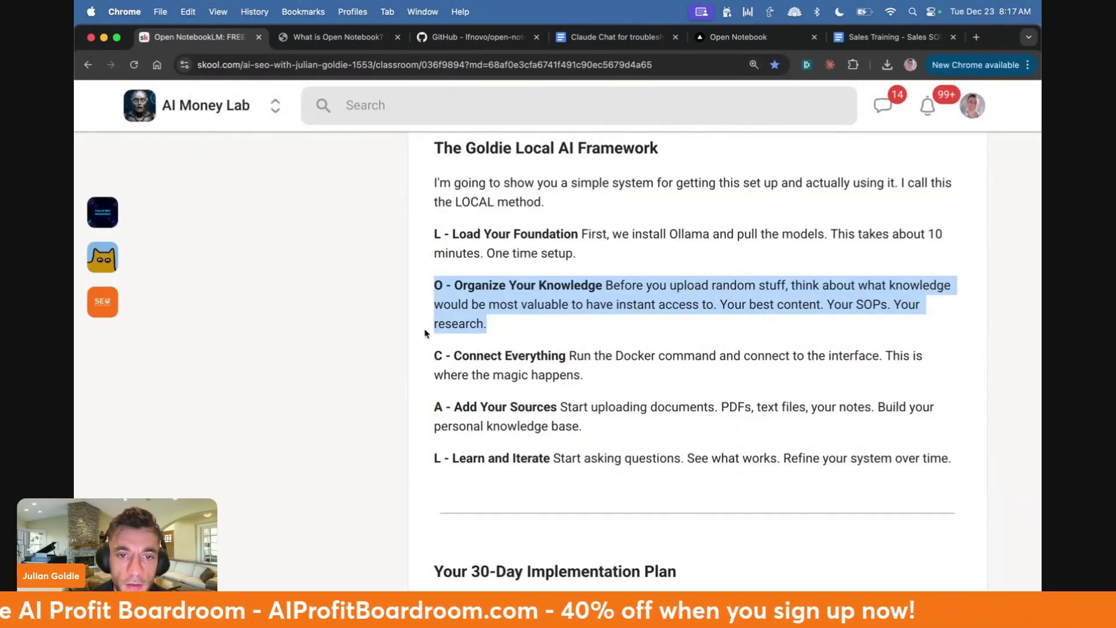
drag(434, 354, 651, 370)
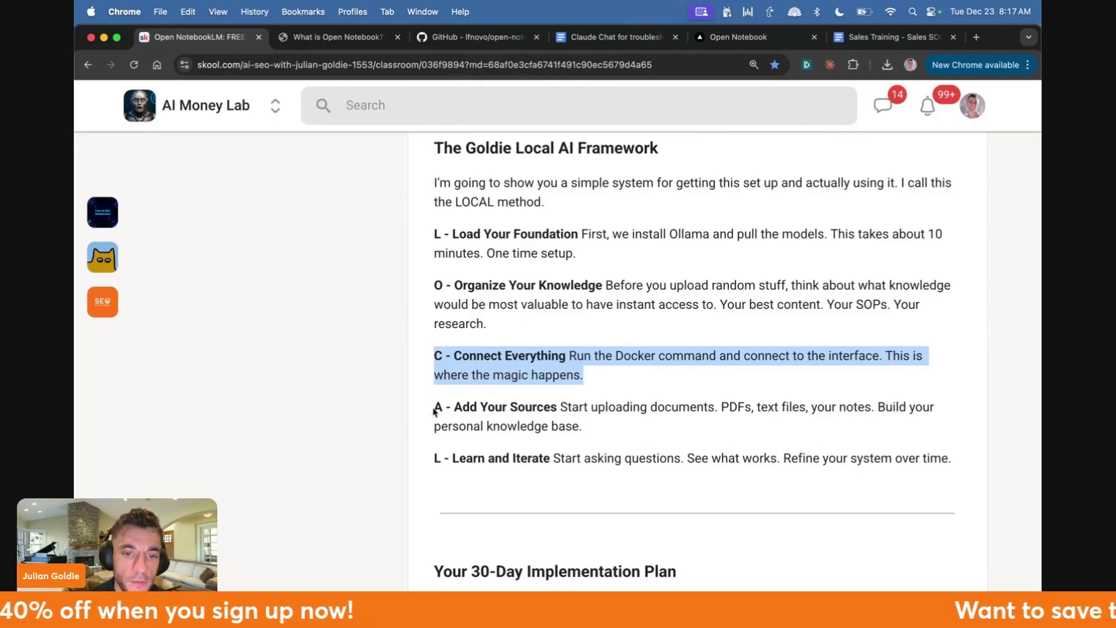
drag(433, 412, 643, 441)
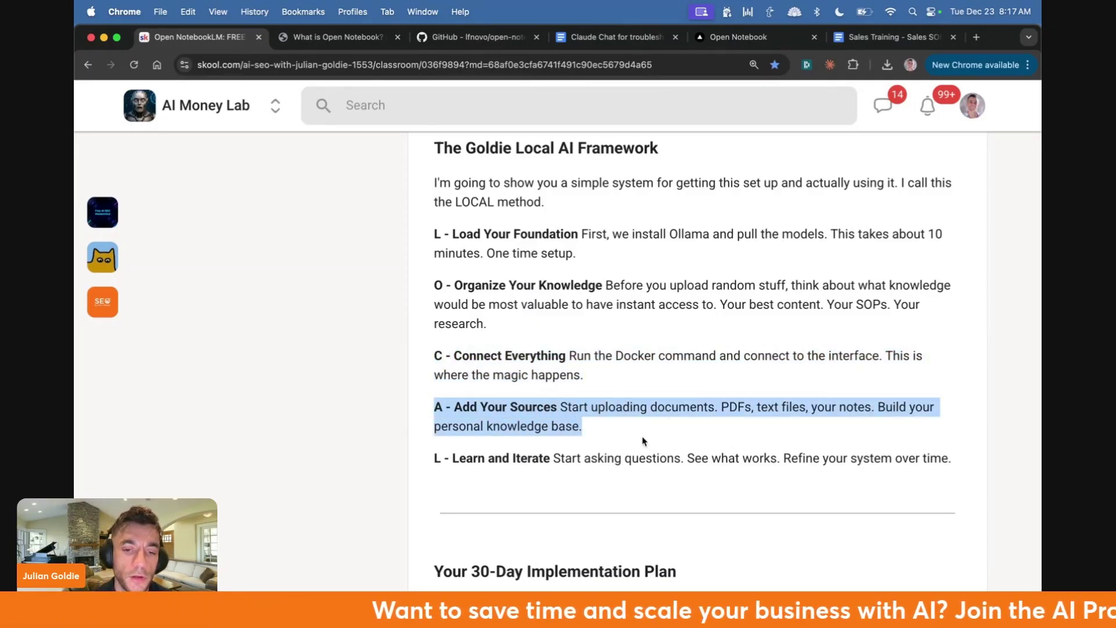
triple_click(641, 459)
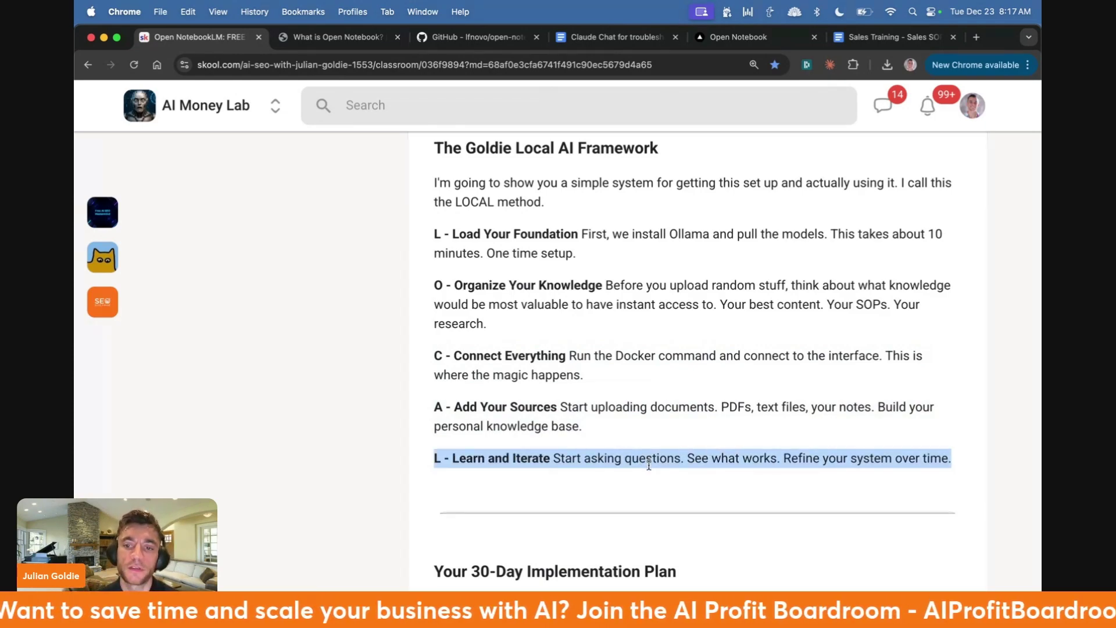
scroll(649, 465, down, 5)
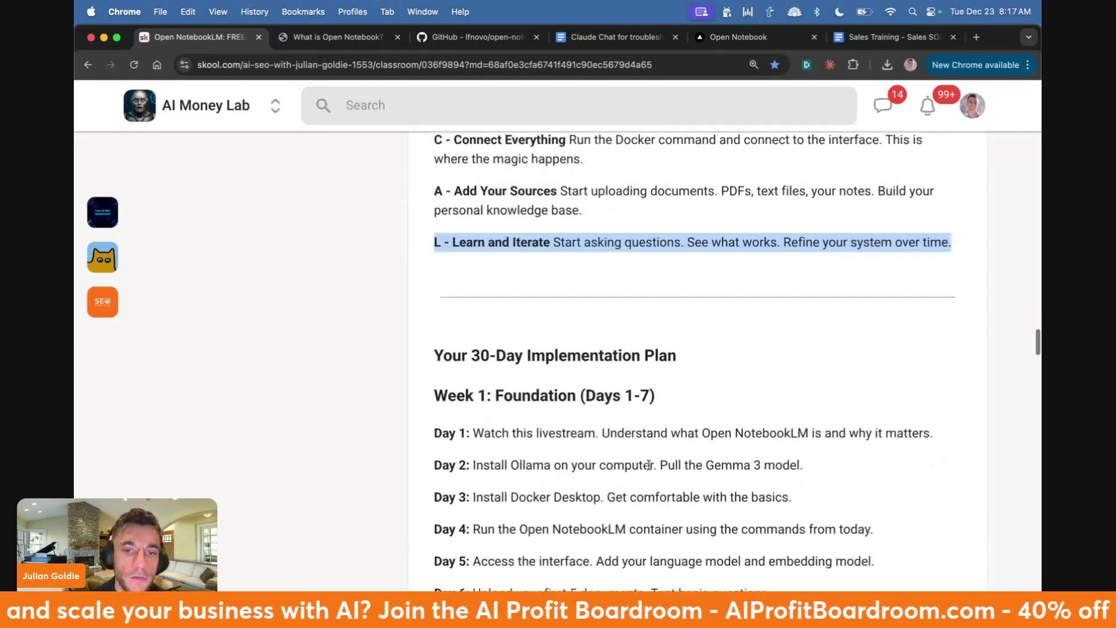
drag(423, 249, 719, 256)
scroll(587, 319, down, 3)
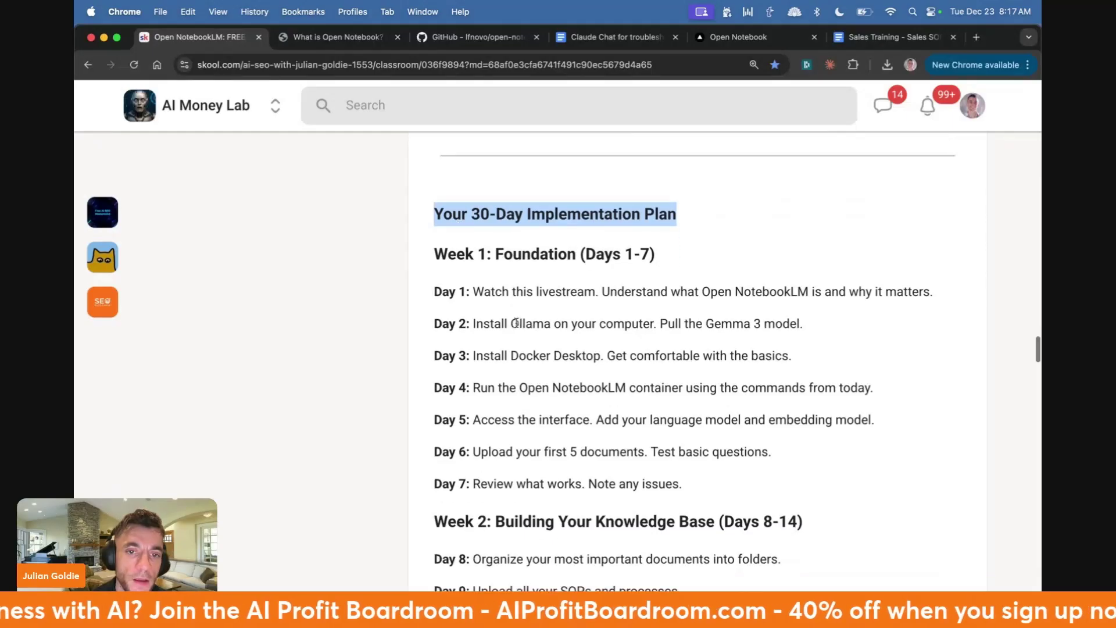
drag(429, 198, 705, 406)
scroll(705, 406, down, 8)
scroll(706, 410, down, 10)
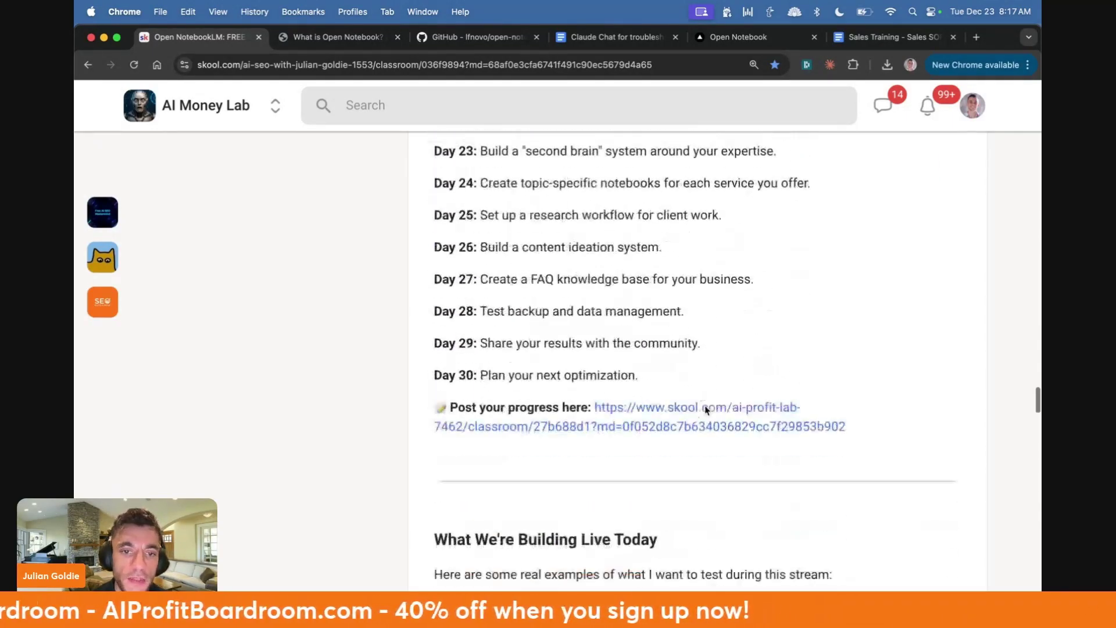
scroll(516, 200, down, 10)
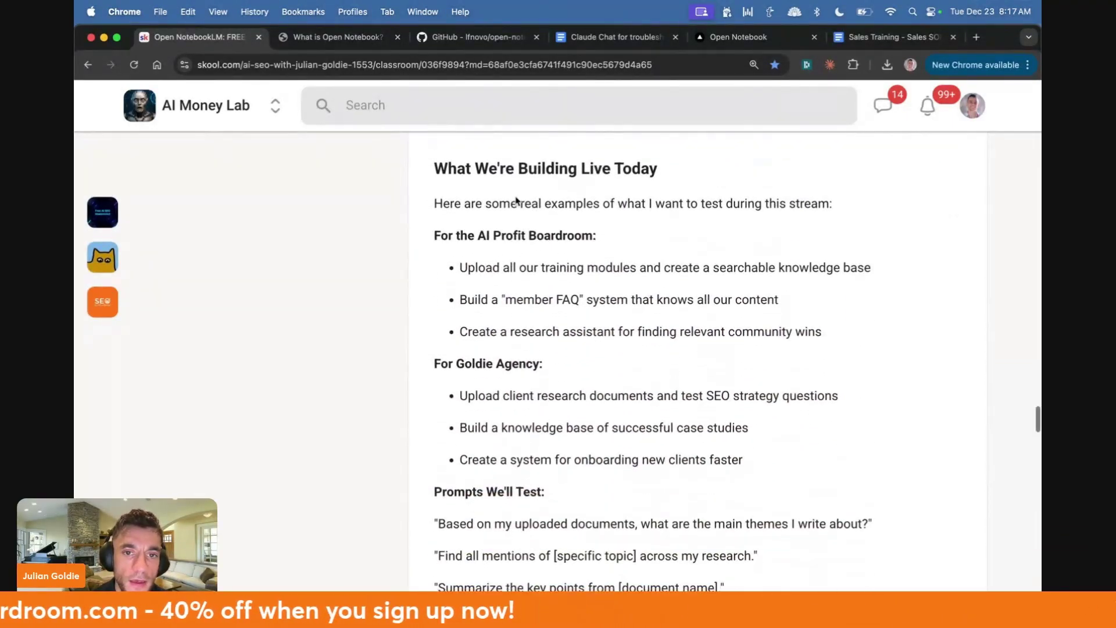
scroll(515, 200, down, 8)
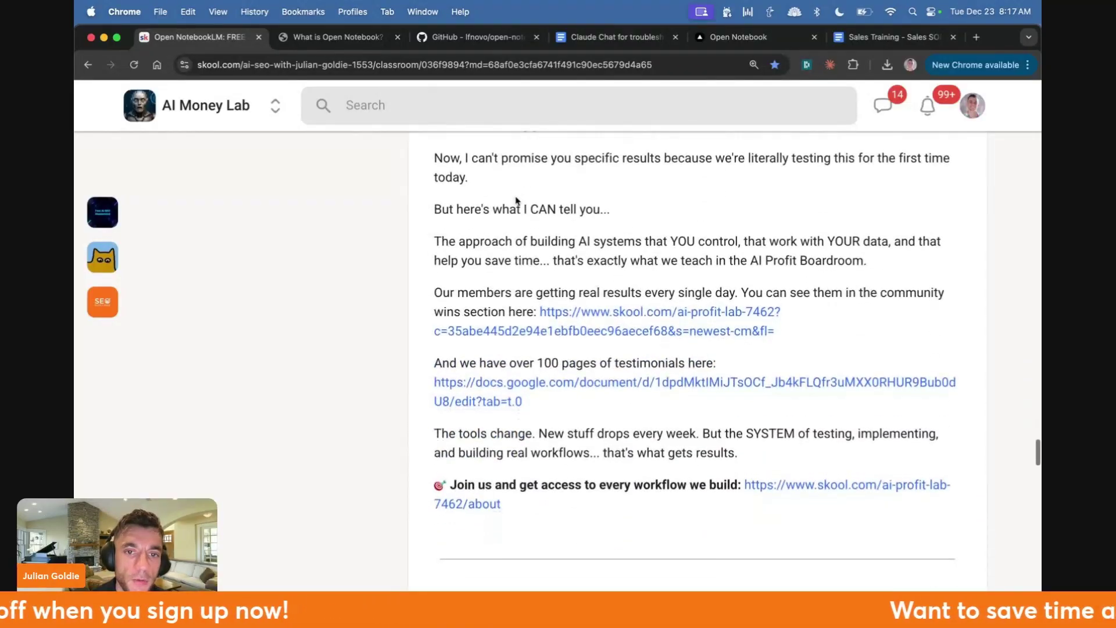
drag(414, 250, 584, 254)
scroll(584, 255, up, 1)
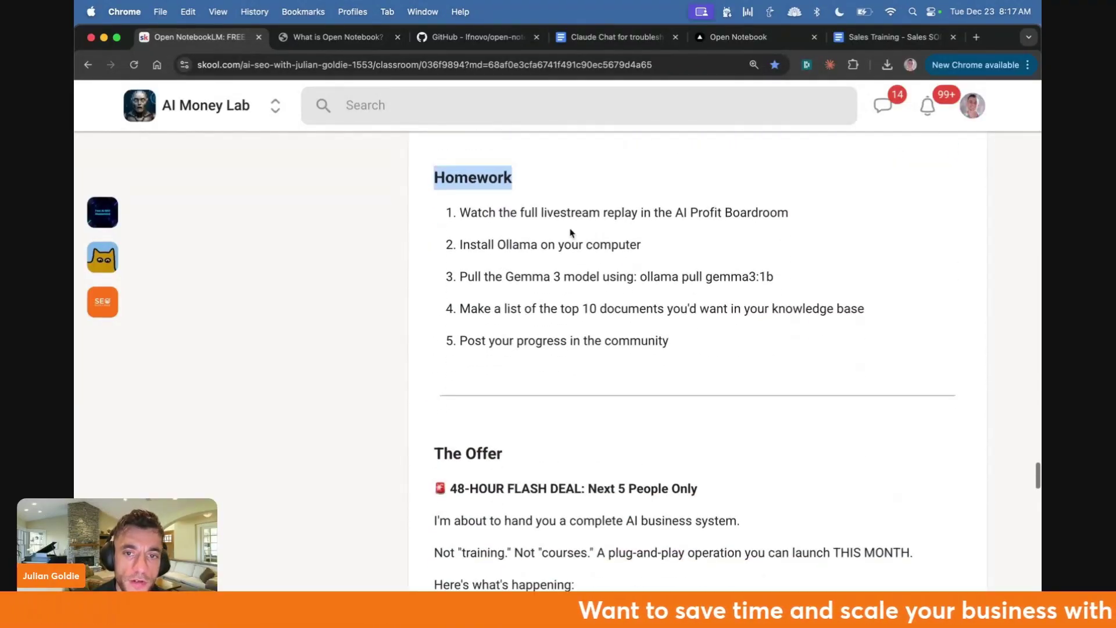
drag(445, 200, 862, 214)
drag(454, 245, 659, 248)
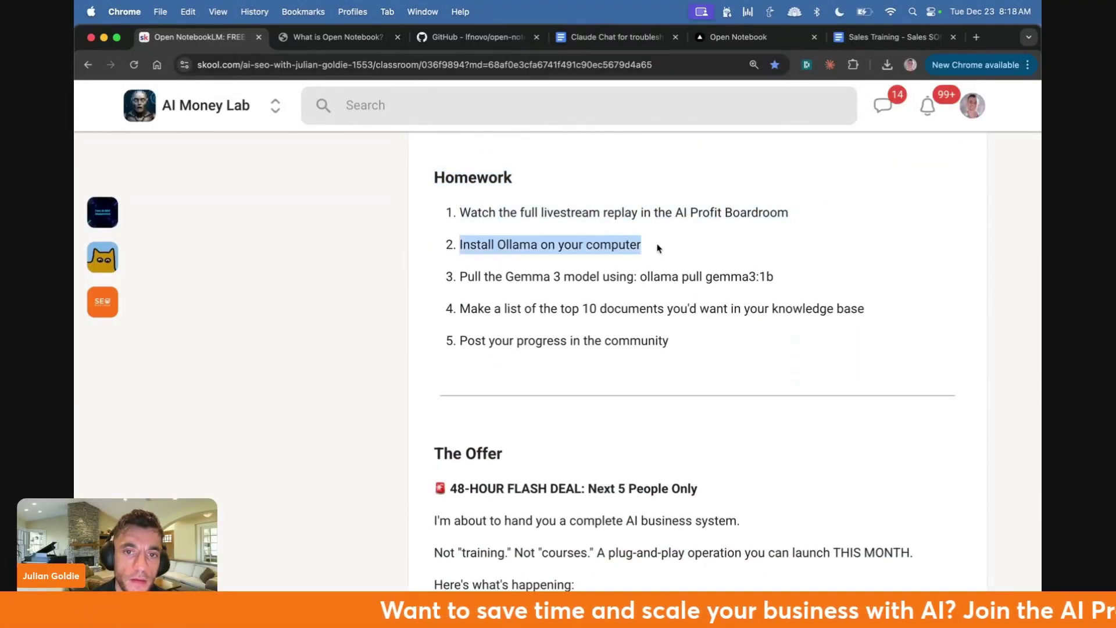
drag(459, 277, 856, 293)
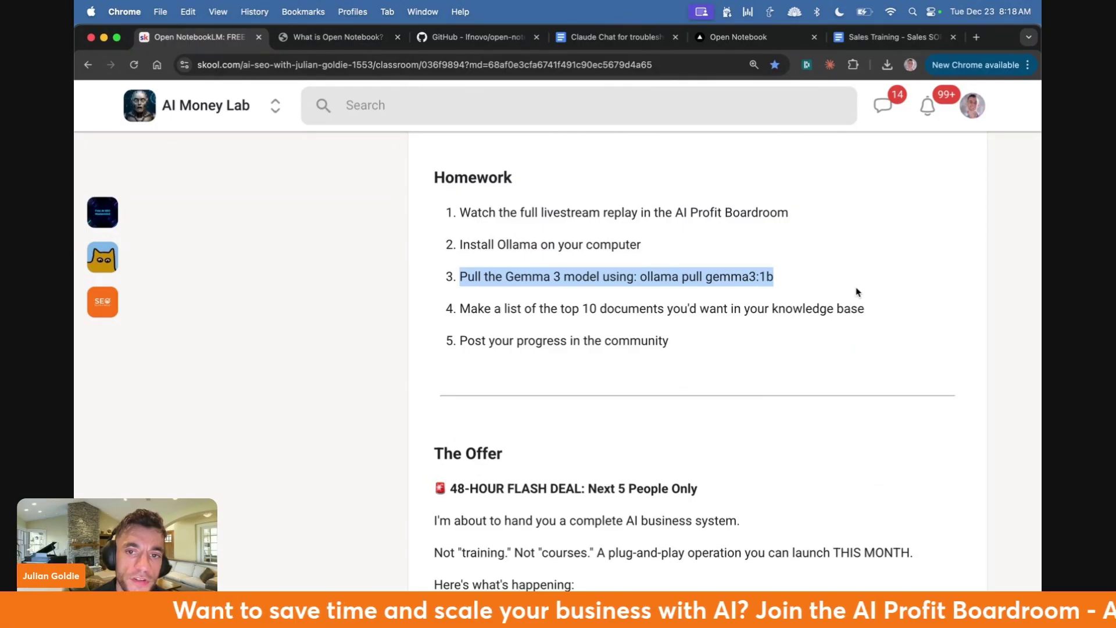
drag(452, 310, 881, 318)
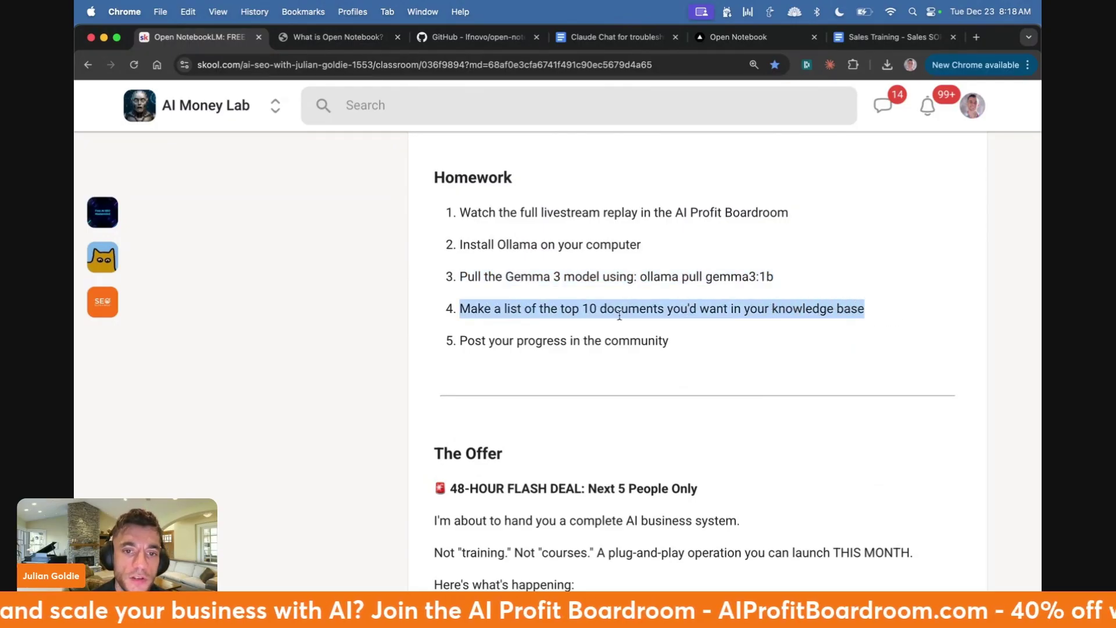
triple_click(592, 341)
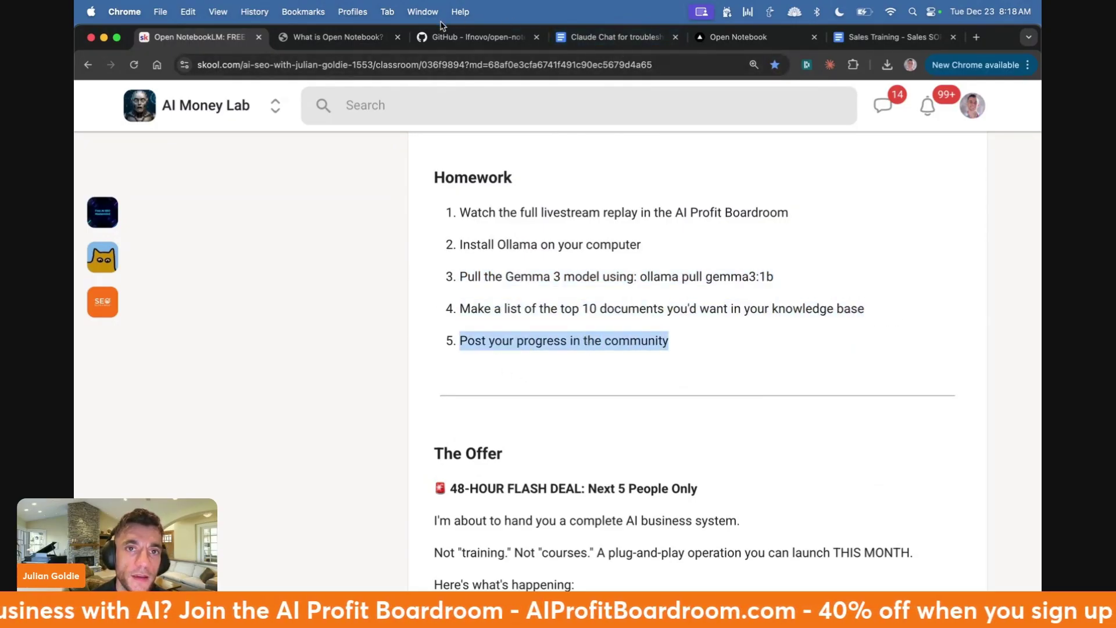
- Open the AI Profit Boardroom About page by entering 'ai pro' in the address bar
click(323, 42)
key(super+l)
text(ai pro)
key(Down)
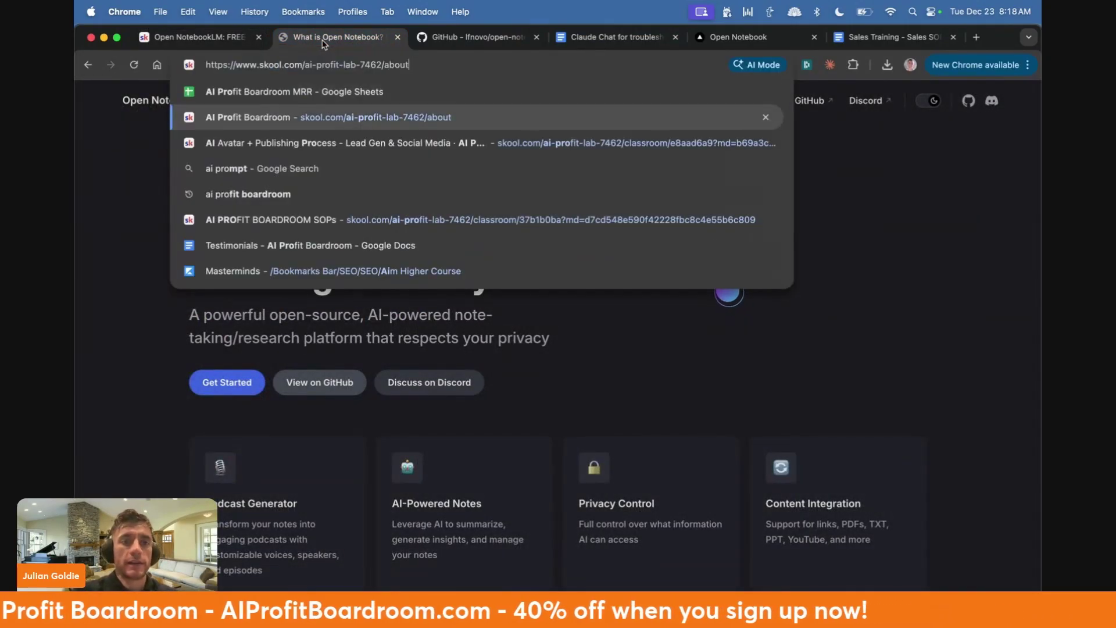
key(Return)
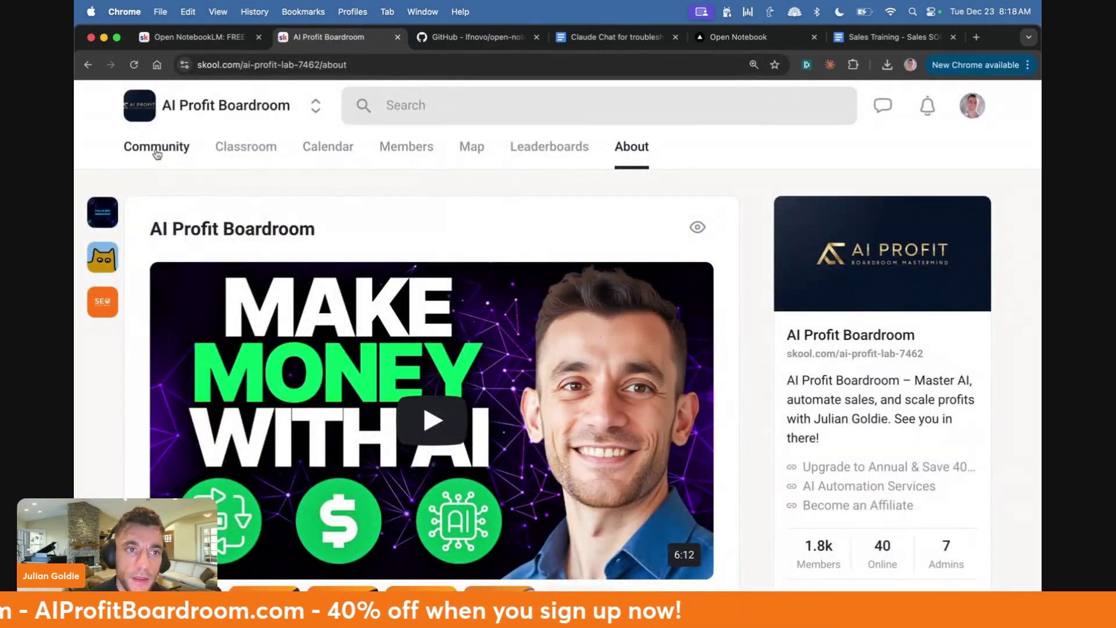
- Scroll through the AI Profit Boardroom community feed
click(157, 150)
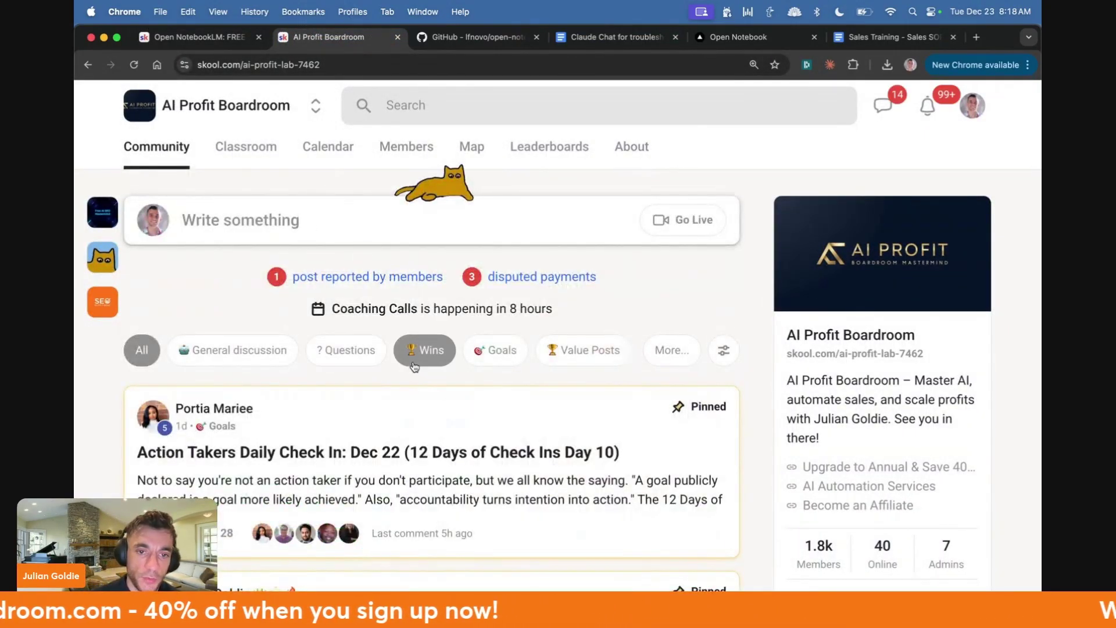
scroll(361, 330, down, 8)
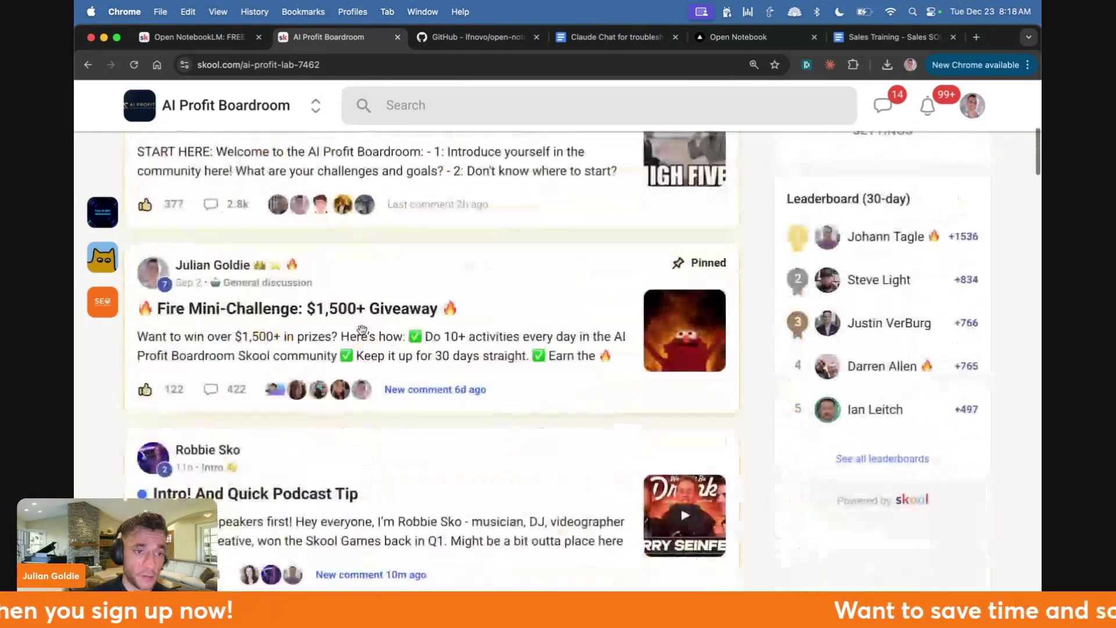
scroll(362, 330, down, 15)
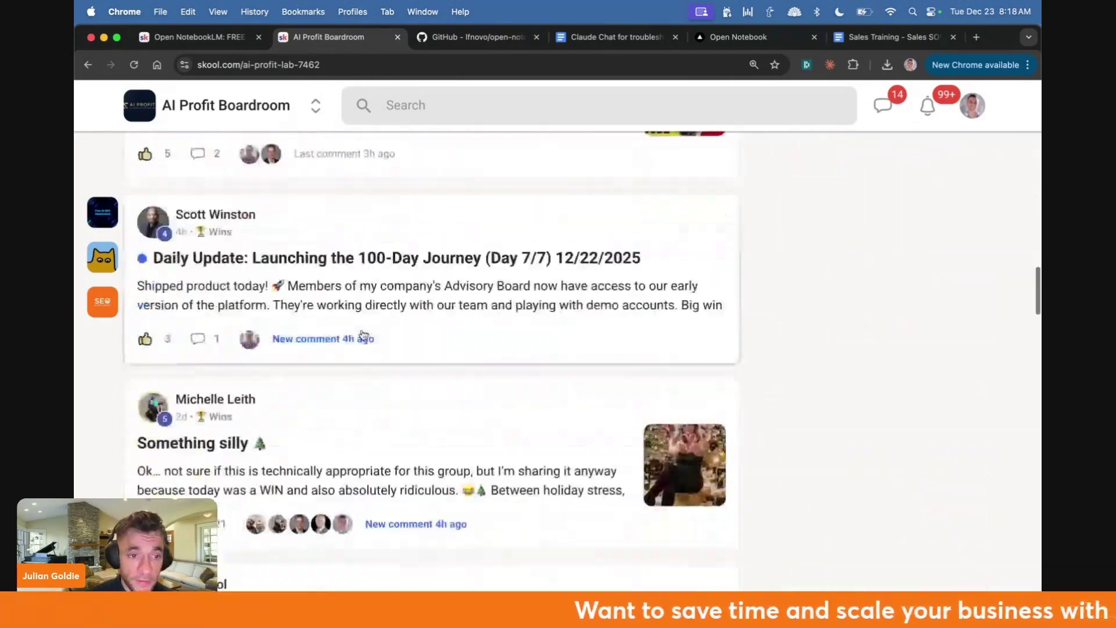
scroll(362, 330, down, 10)
scroll(361, 330, up, 20)
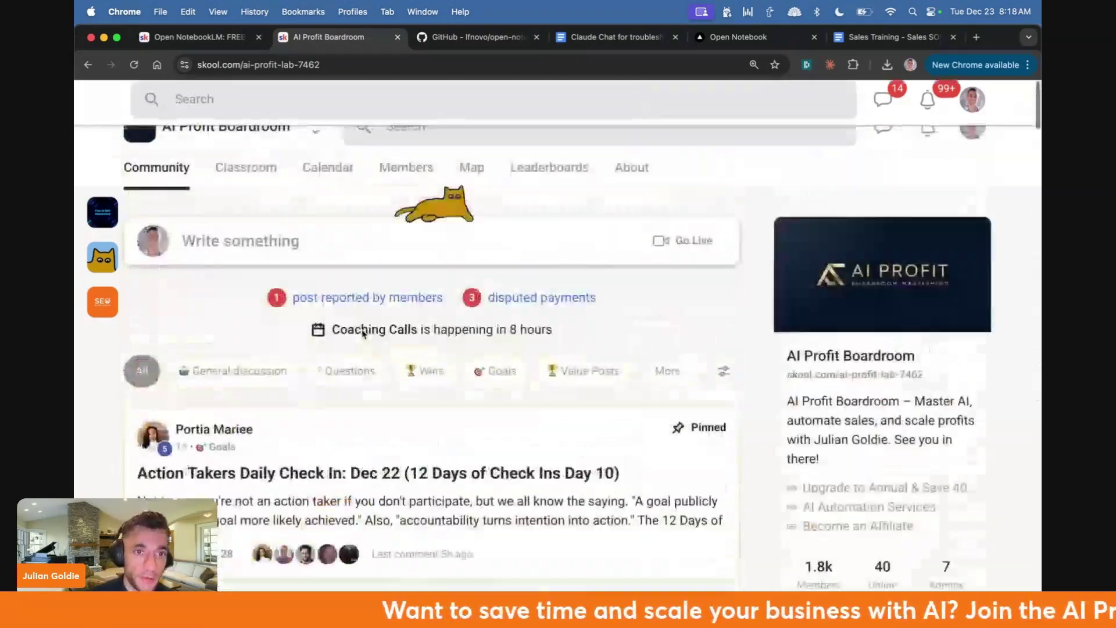
- Look over the community's event calendar, then the Classroom course cards
click(327, 146)
scroll(326, 189, down, 3)
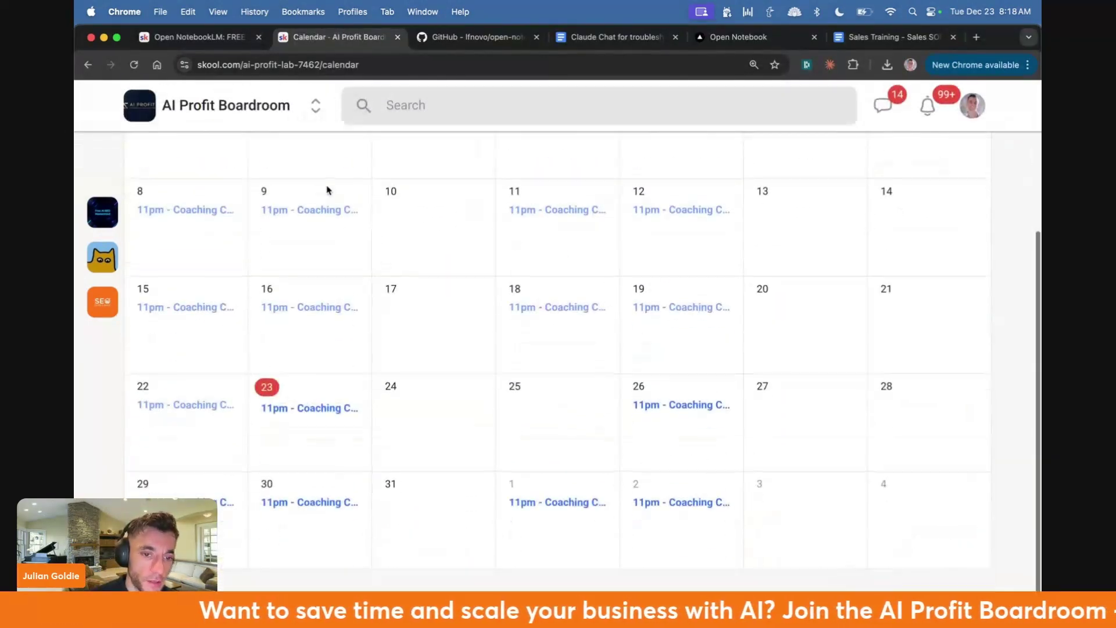
scroll(327, 189, up, 3)
click(258, 148)
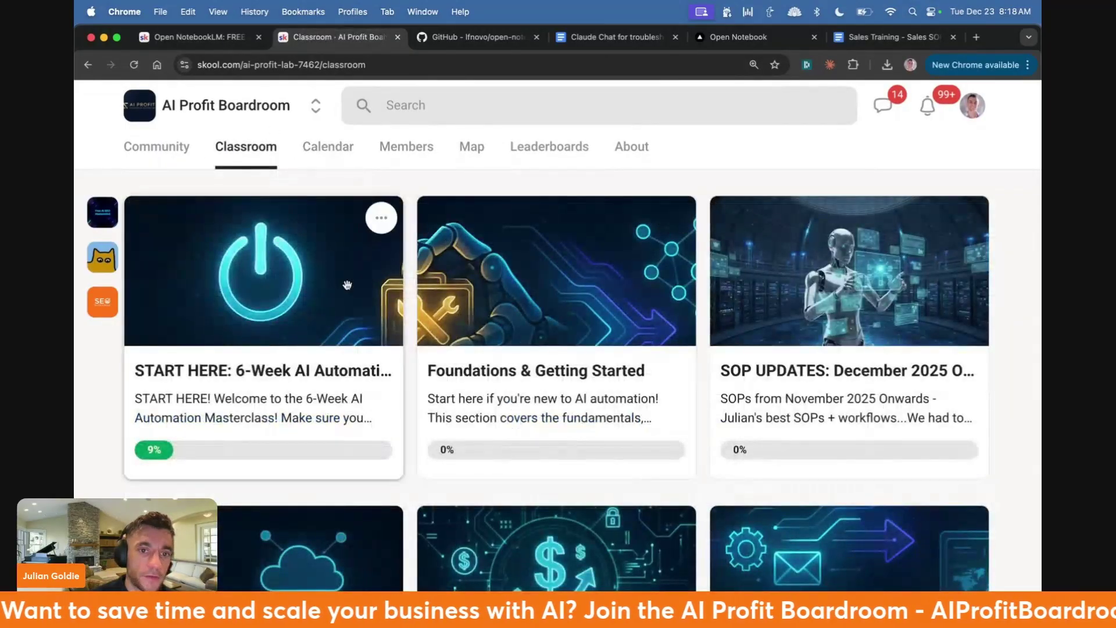
scroll(763, 325, down, 4)
scroll(763, 325, up, 4)
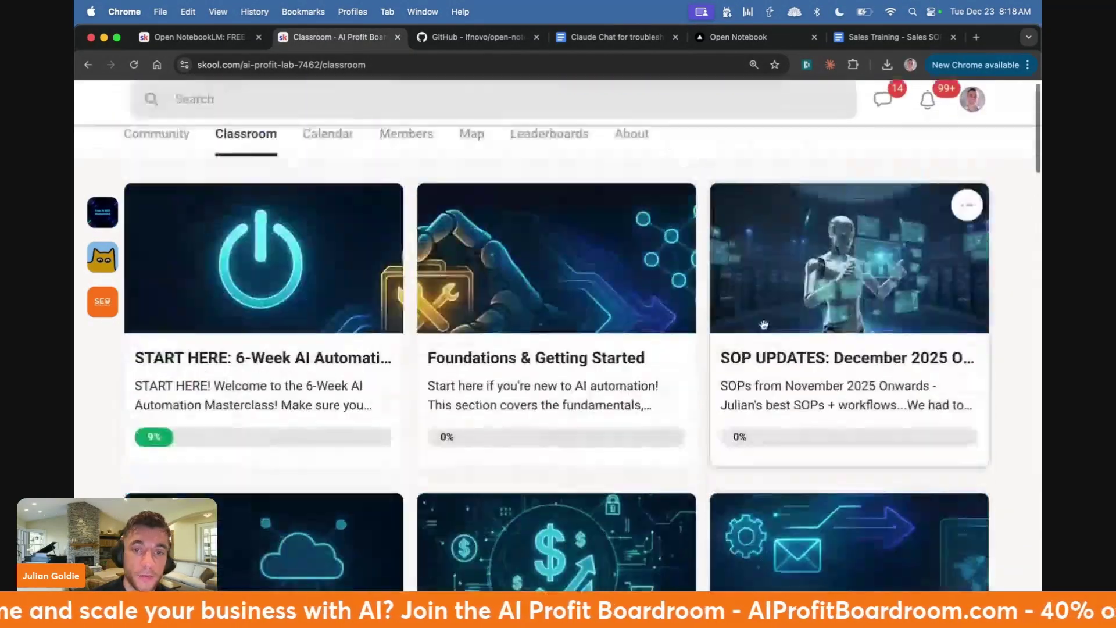
- On the AI Money Lab lesson, select the BONUS #3 and BONUS #4 paragraphs
key(super+1)
scroll(449, 186, down, 2)
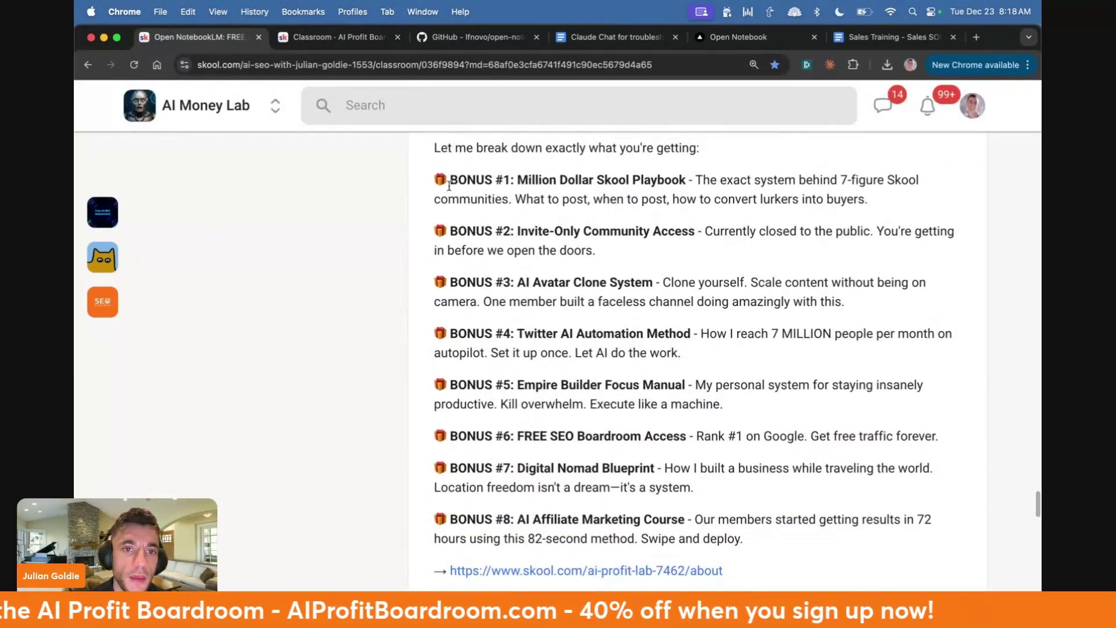
drag(448, 186, 747, 543)
click(505, 255)
scroll(505, 256, up, 1)
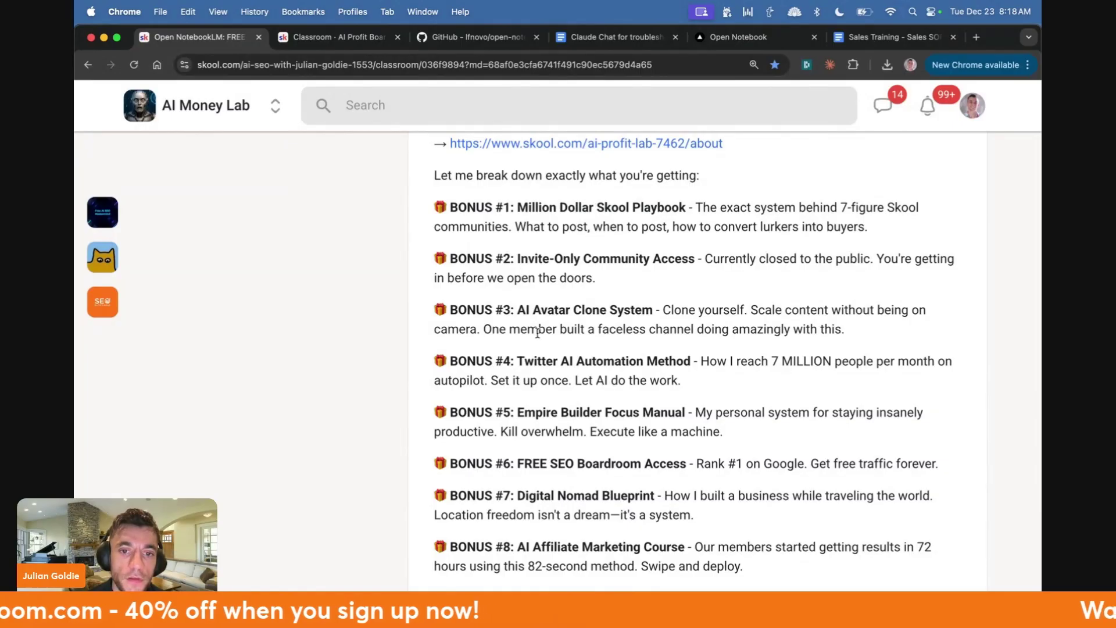
triple_click(551, 323)
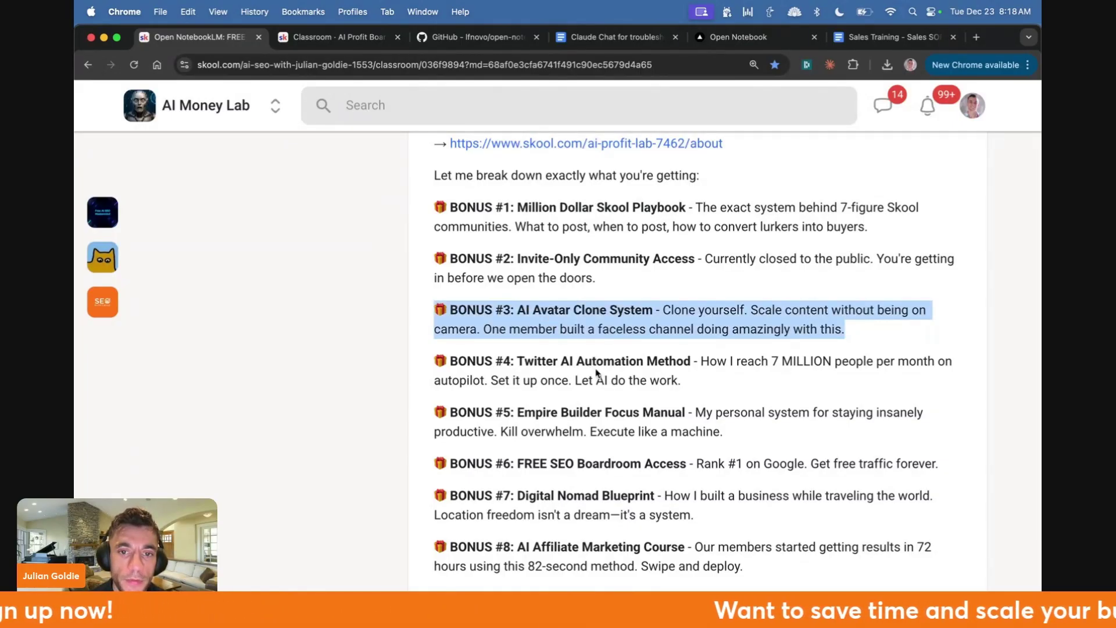
triple_click(596, 372)
triple_click(478, 355)
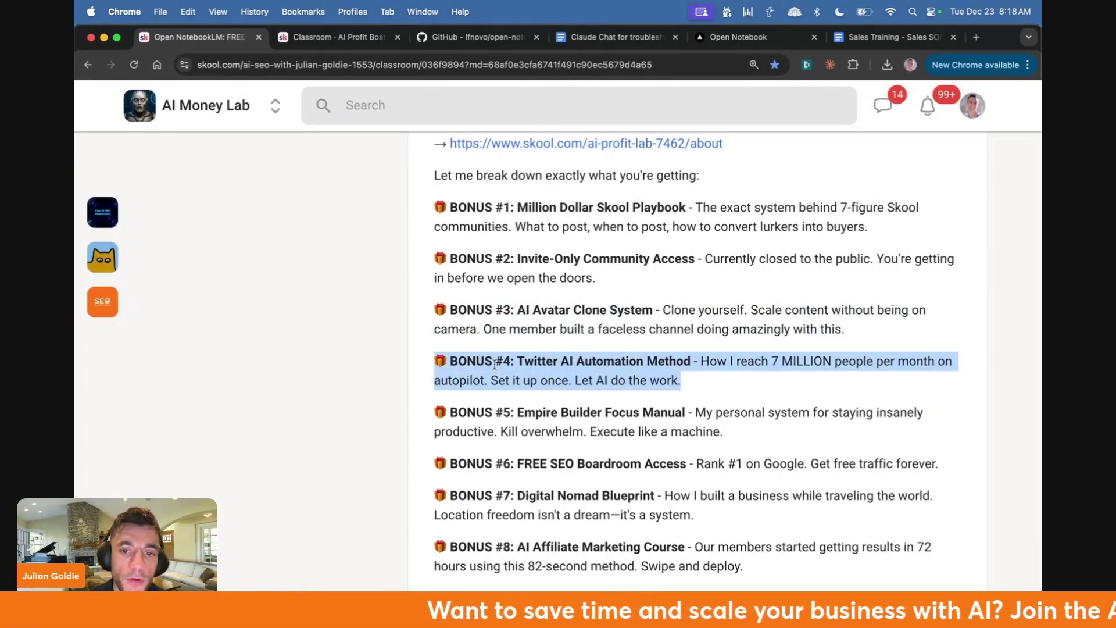
triple_click(567, 368)
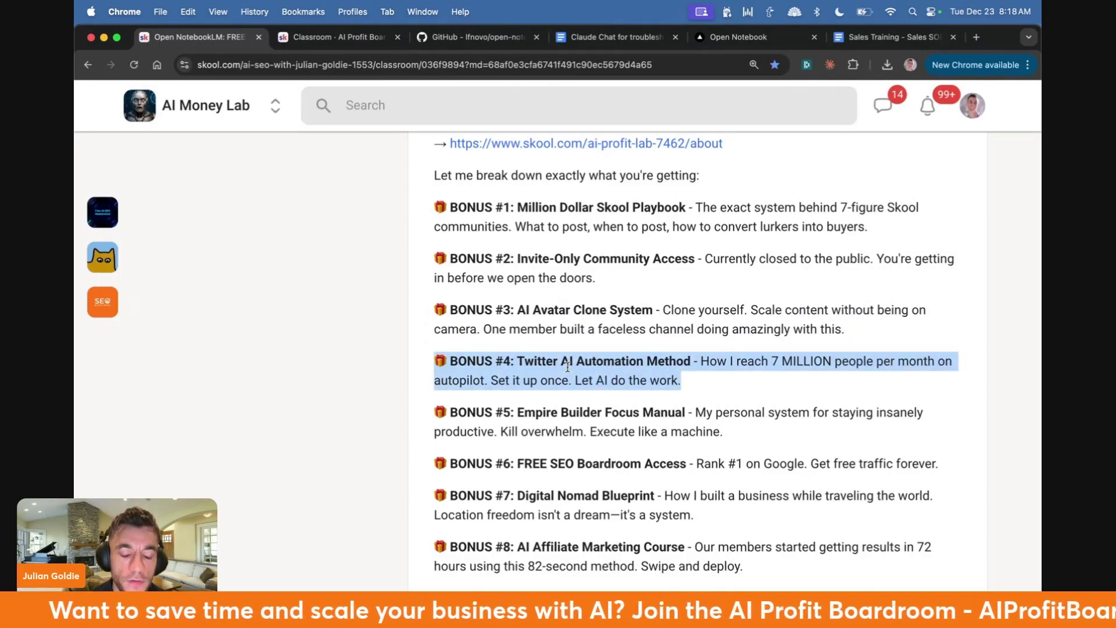
click(572, 378)
- Select the BONUS #5, BONUS #6 and BONUS #7 paragraphs
drag(440, 412, 758, 442)
triple_click(593, 457)
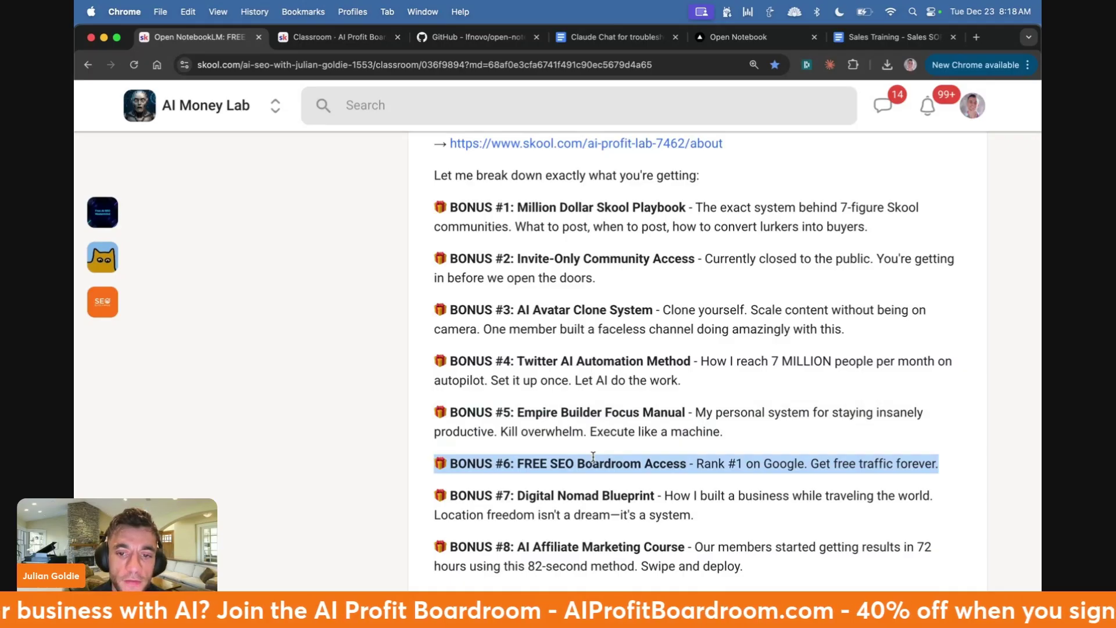
triple_click(604, 507)
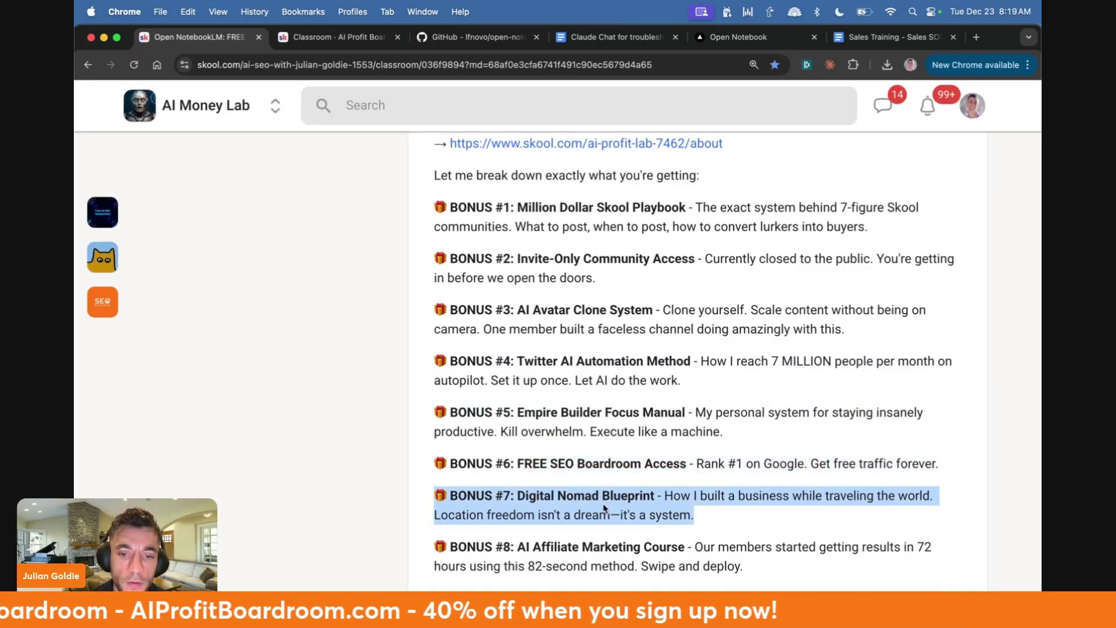
triple_click(604, 508)
scroll(604, 507, up, 1)
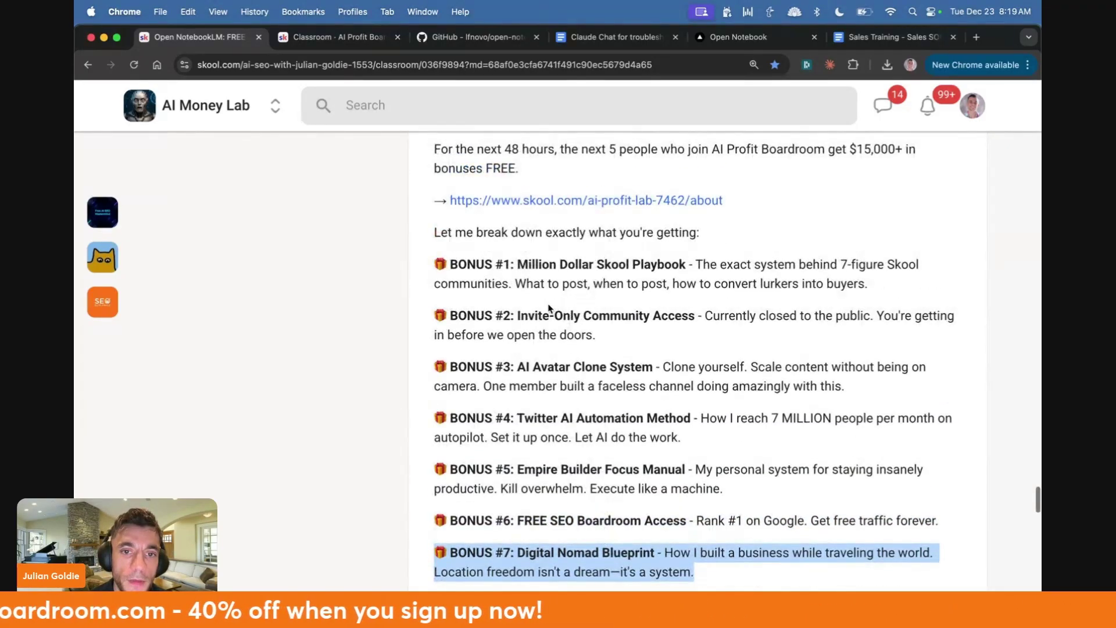
drag(430, 253, 818, 283)
scroll(819, 283, down, 8)
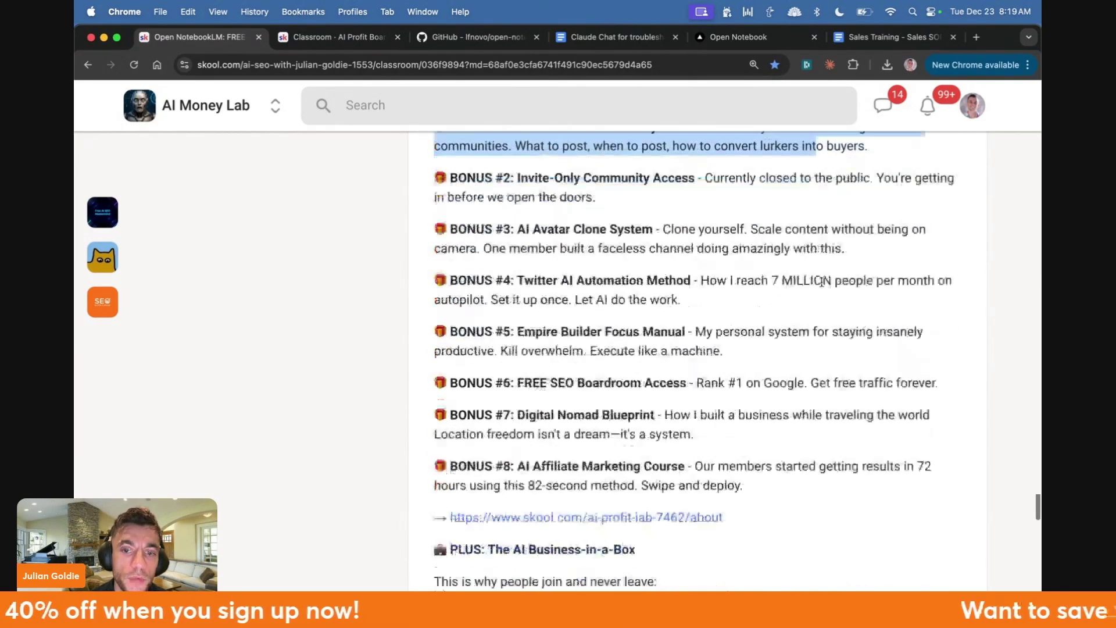
scroll(825, 284, down, 2)
scroll(782, 269, up, 1)
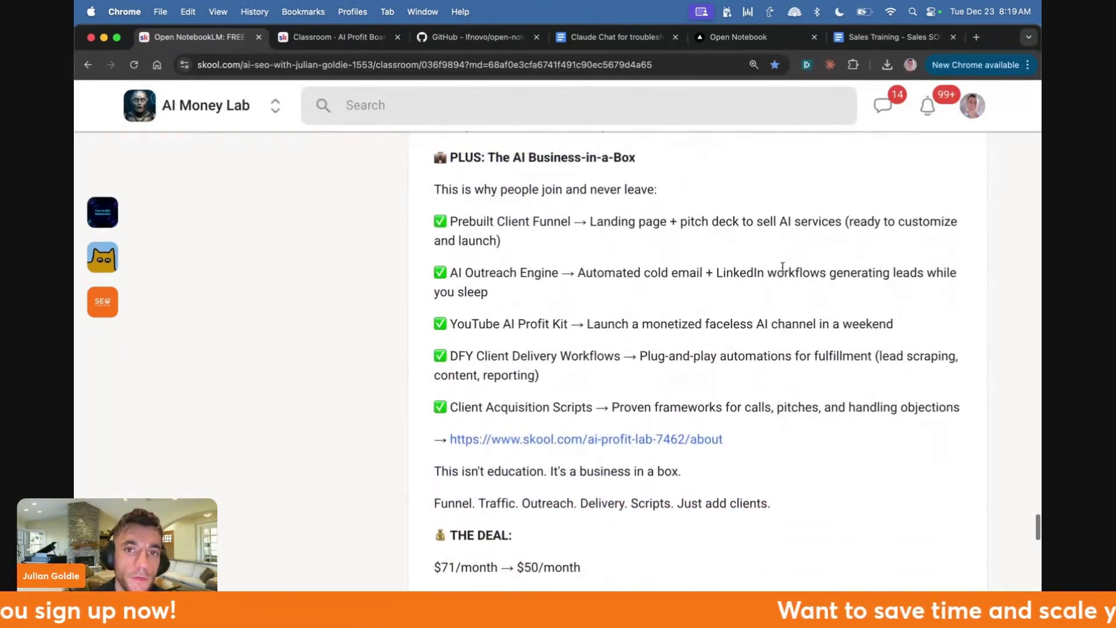
- Select the Prebuilt Client Funnel, AI Outreach Engine, YouTube AI Profit Kit, DFY Delivery and Acquisition Scripts paragraphs
triple_click(638, 236)
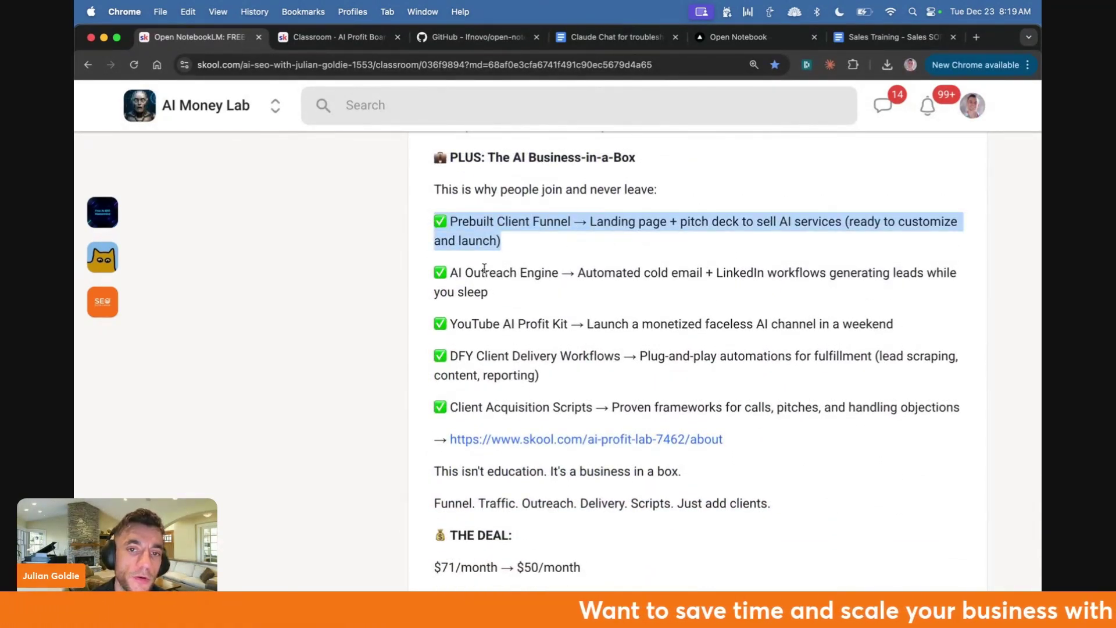
drag(431, 271, 558, 280)
triple_click(552, 292)
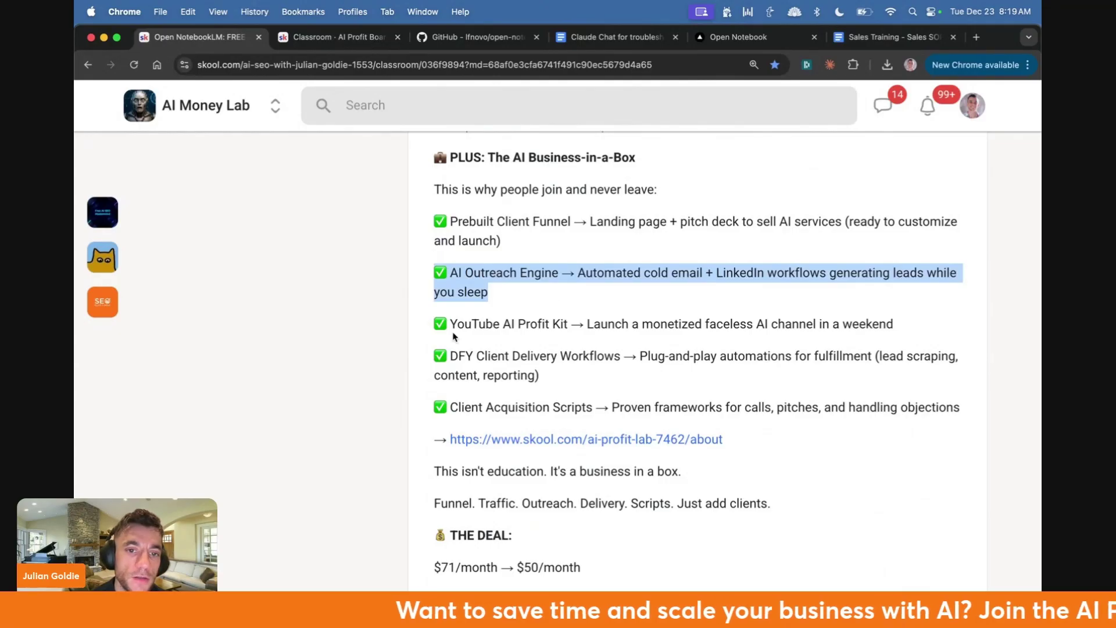
drag(432, 325, 876, 319)
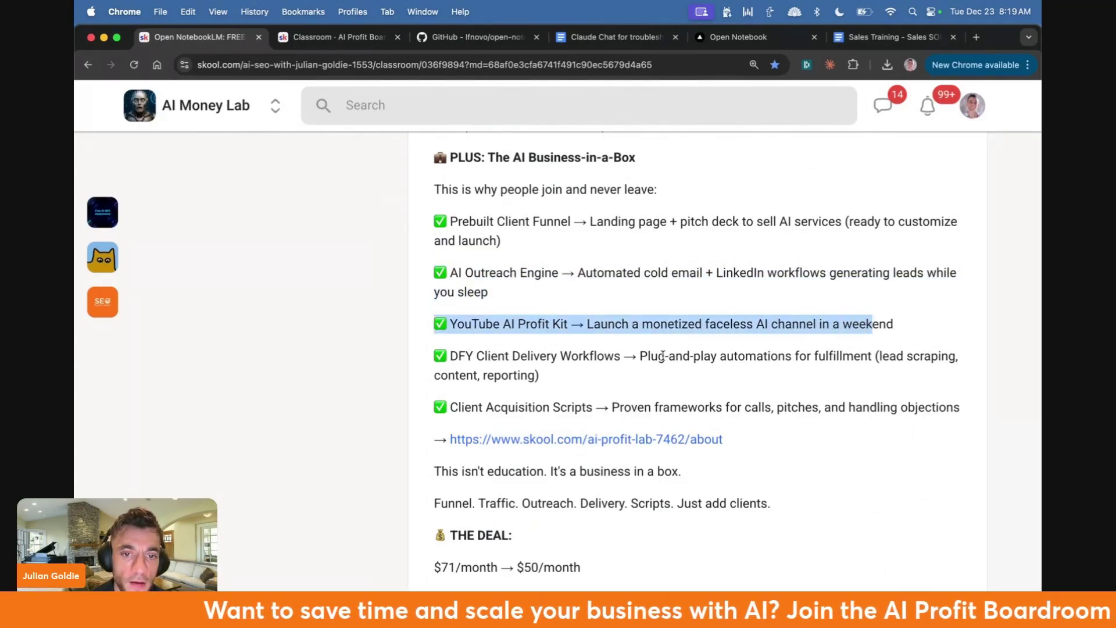
triple_click(631, 357)
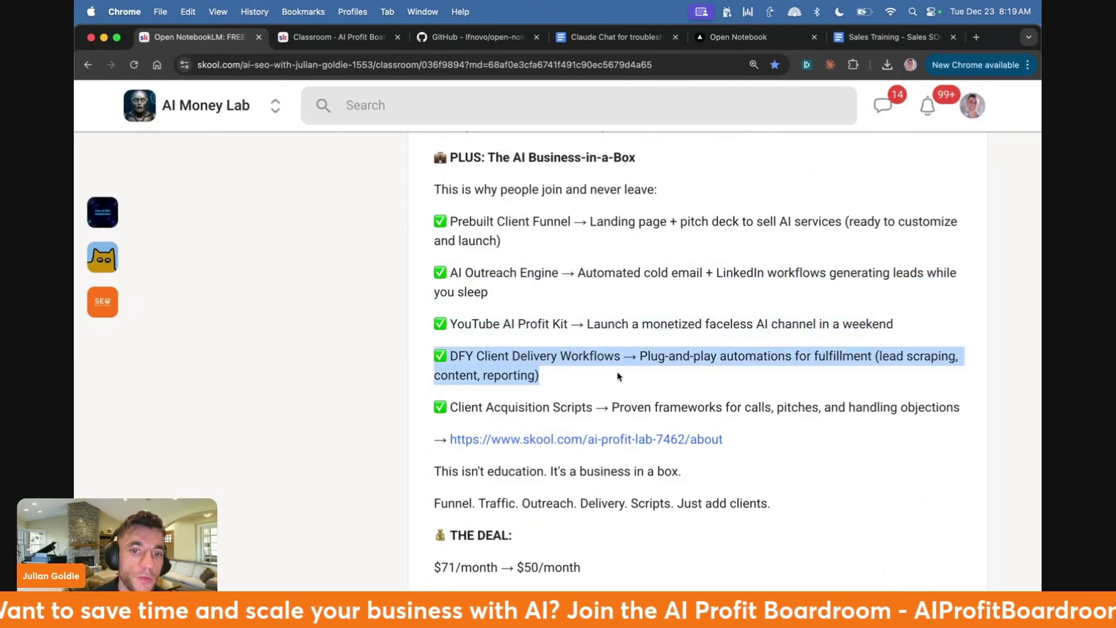
triple_click(597, 407)
scroll(598, 415, down, 10)
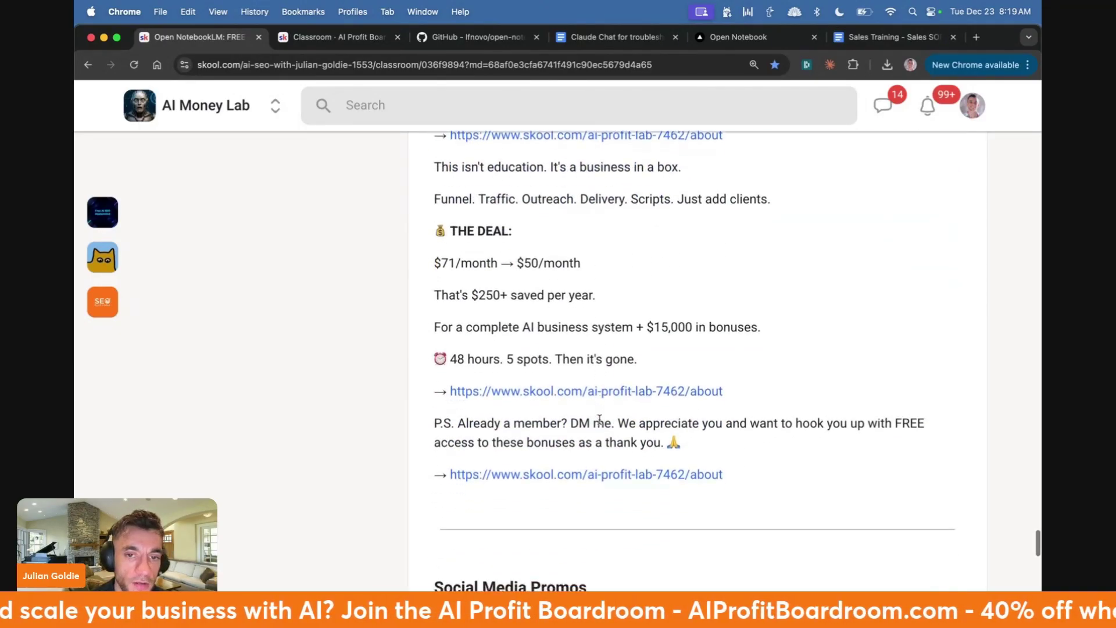
scroll(600, 423, up, 20)
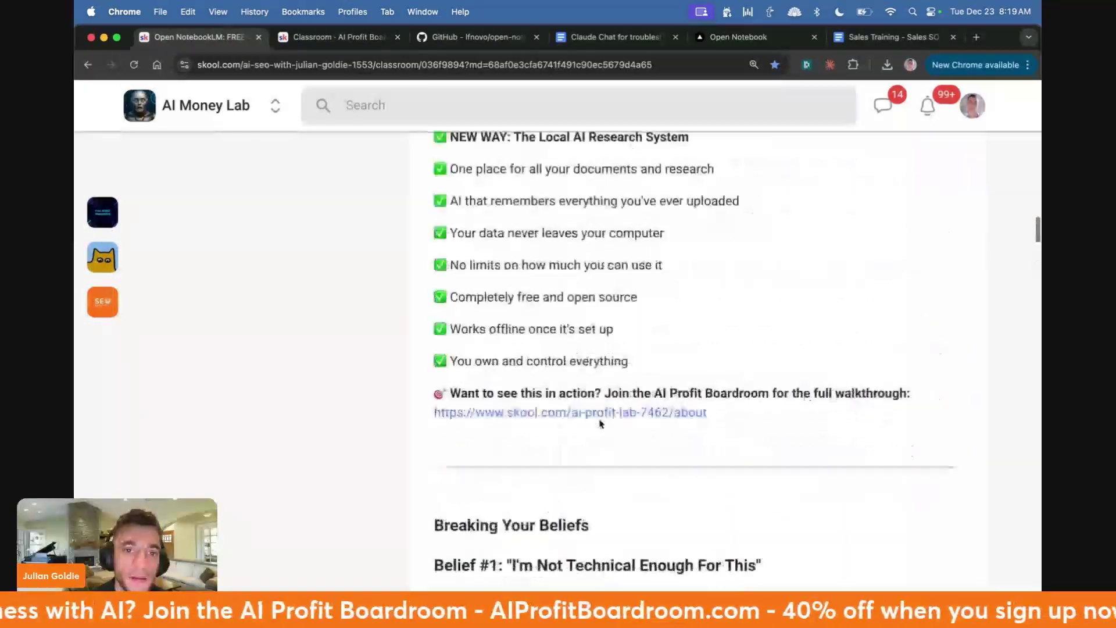
scroll(601, 418, up, 5)
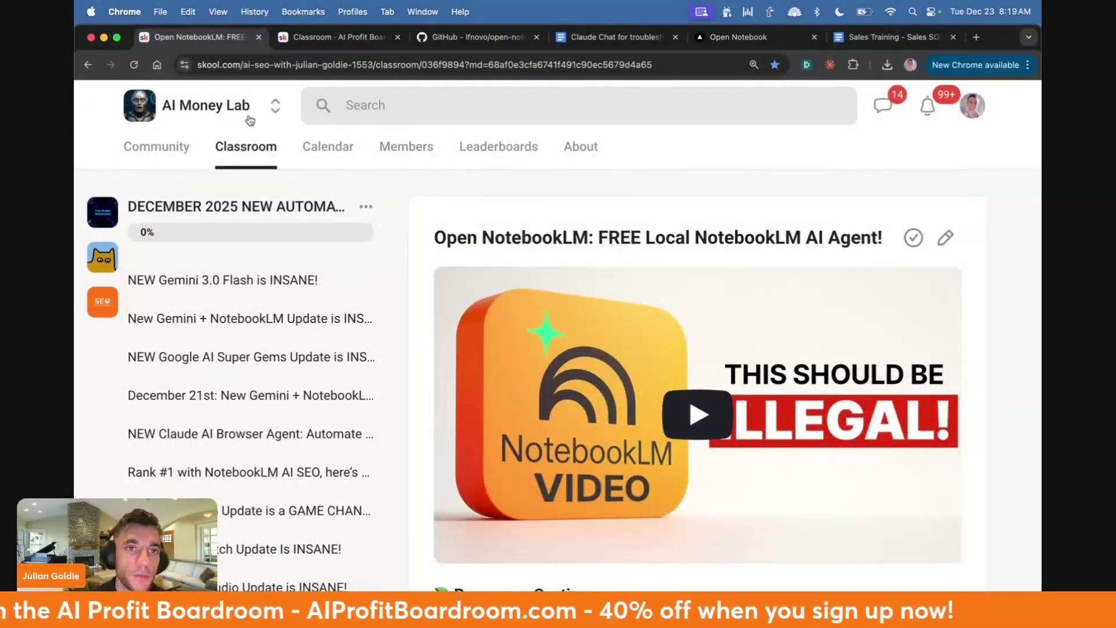
- Return to the AI Profit Boardroom community feed and show all windows in Mission Control
click(330, 39)
click(178, 151)
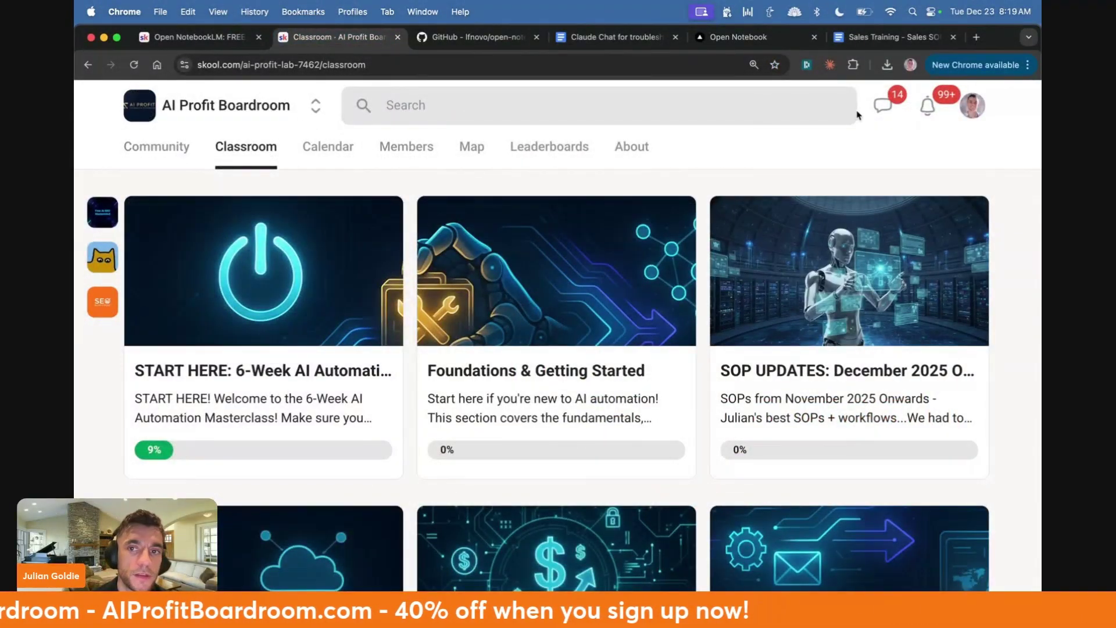
key(ctrl+Up)
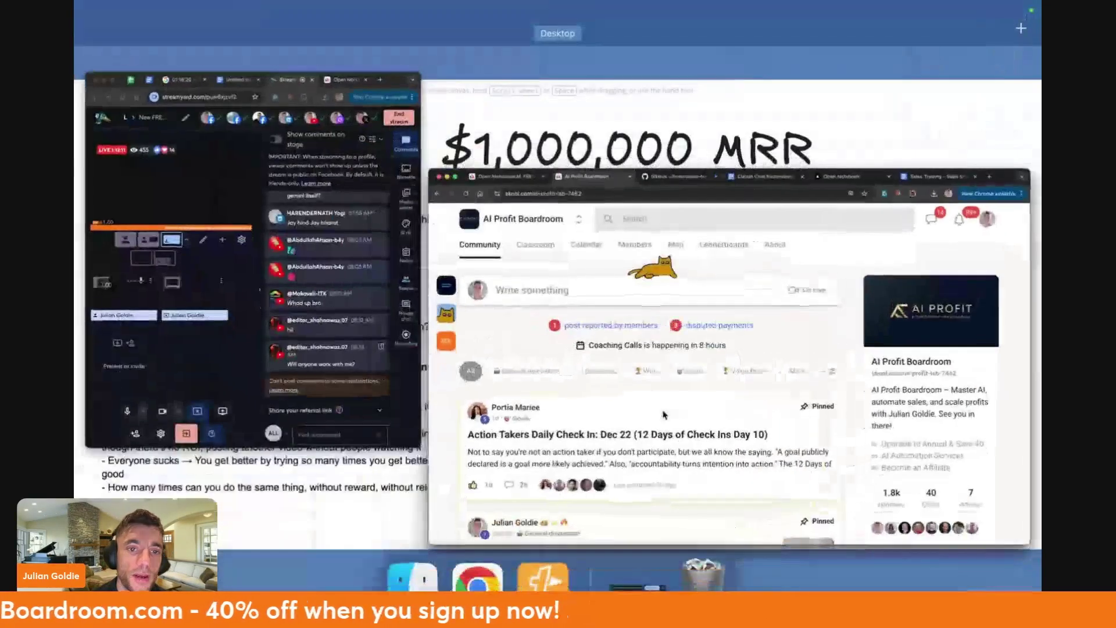